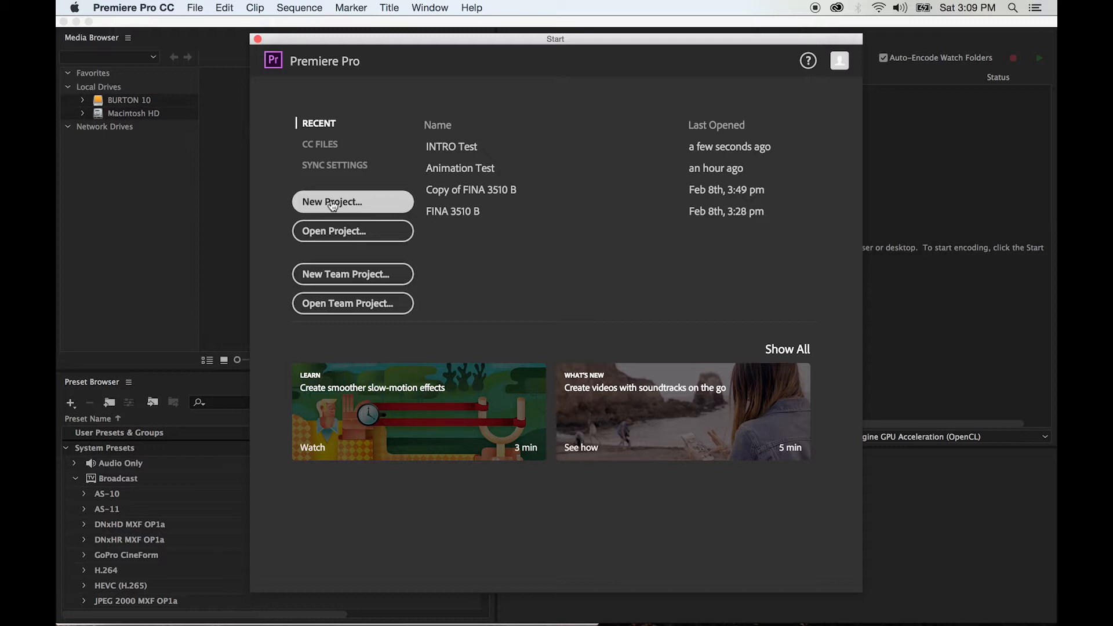
# Open the recent project INTRO Test and switch to the Editing (CS5.5) workspace
pyautogui.click(457, 147)
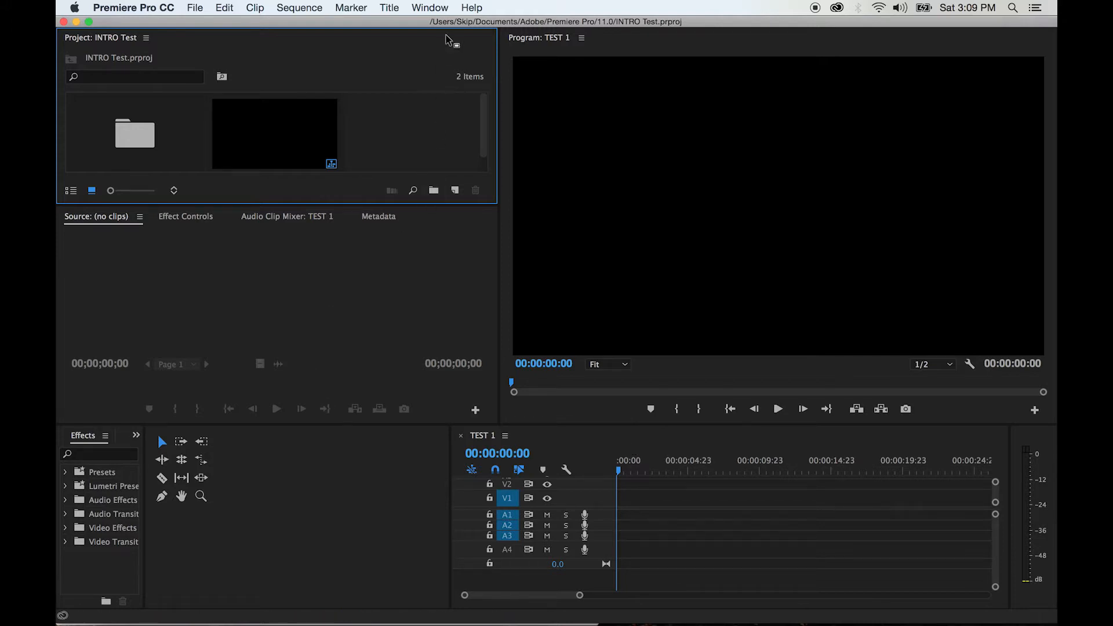
pyautogui.click(430, 7)
pyautogui.moveTo(436, 25)
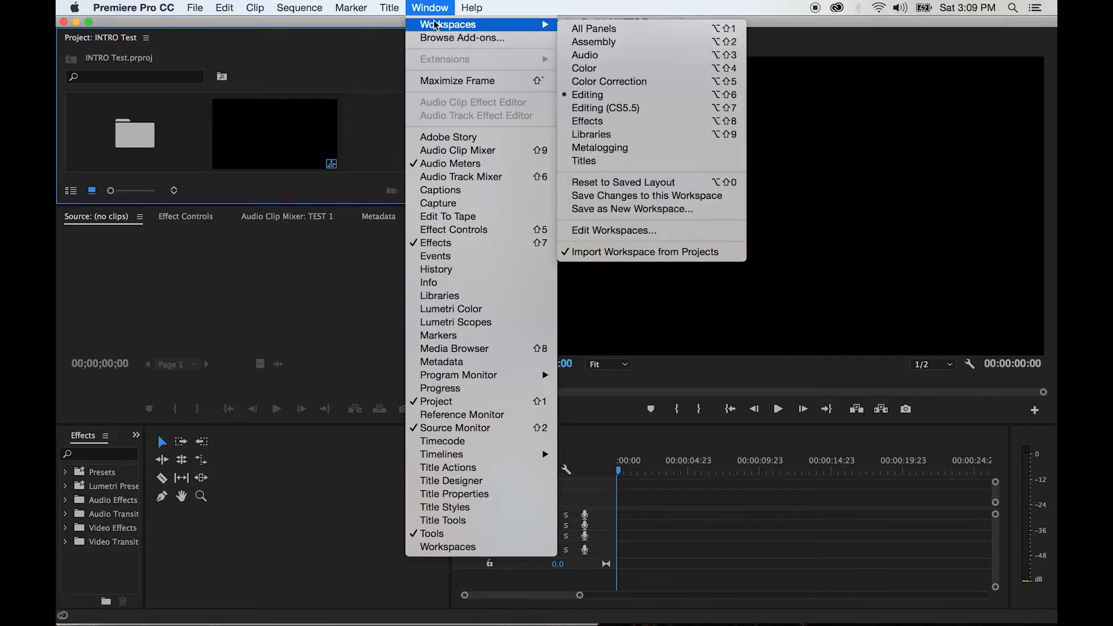
pyautogui.click(637, 115)
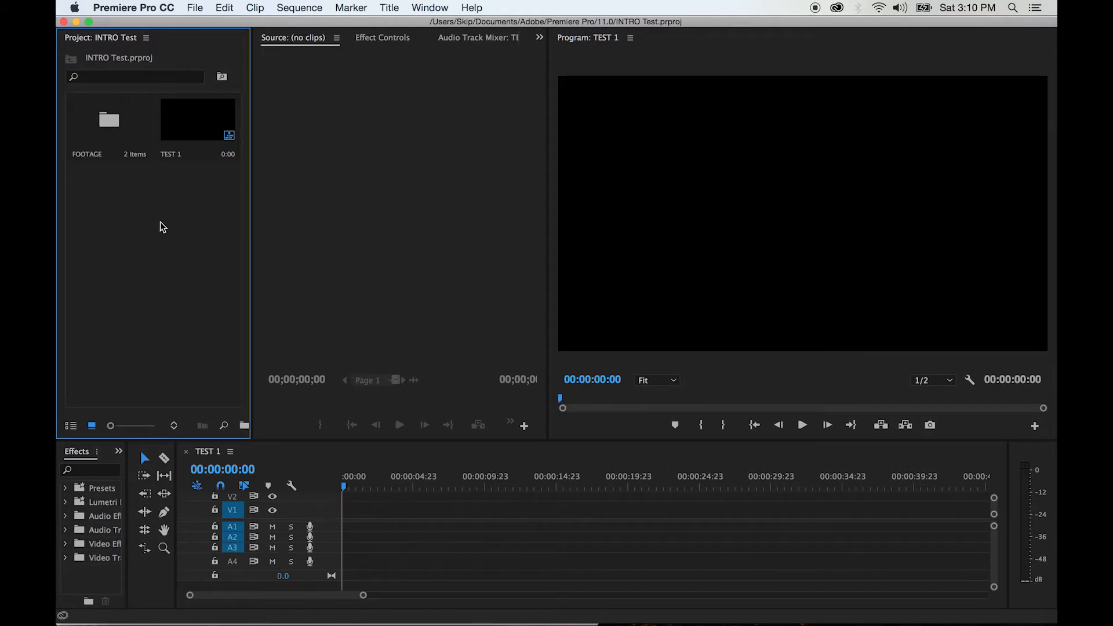
# Open the FOOTAGE bin in its own window to view its clips and close it again
pyautogui.doubleClick(109, 117)
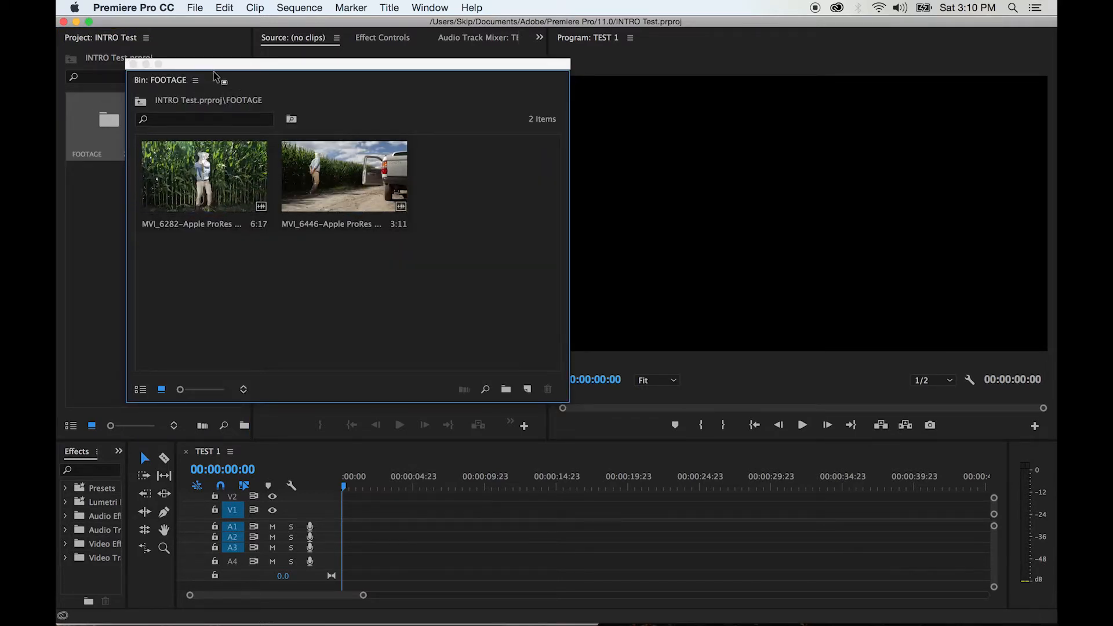
pyautogui.moveTo(222, 65); pyautogui.dragTo(248, 84)
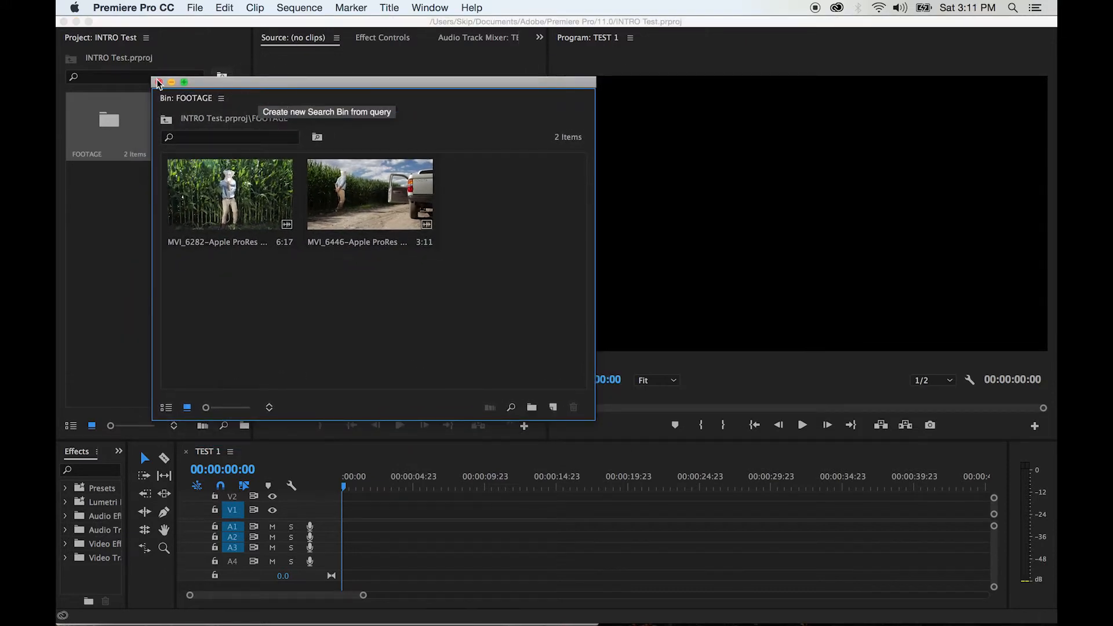
pyautogui.click(159, 83)
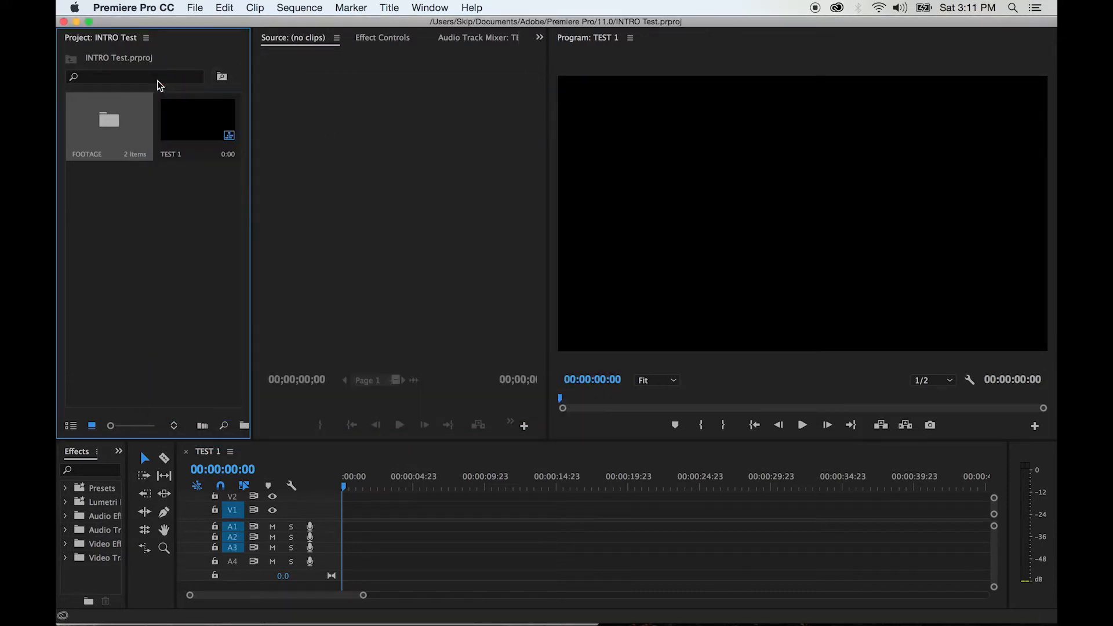
# Show the project items as a list with FOOTAGE expanded, and open the TEST 1 sequence in the timeline
pyautogui.click(147, 38)
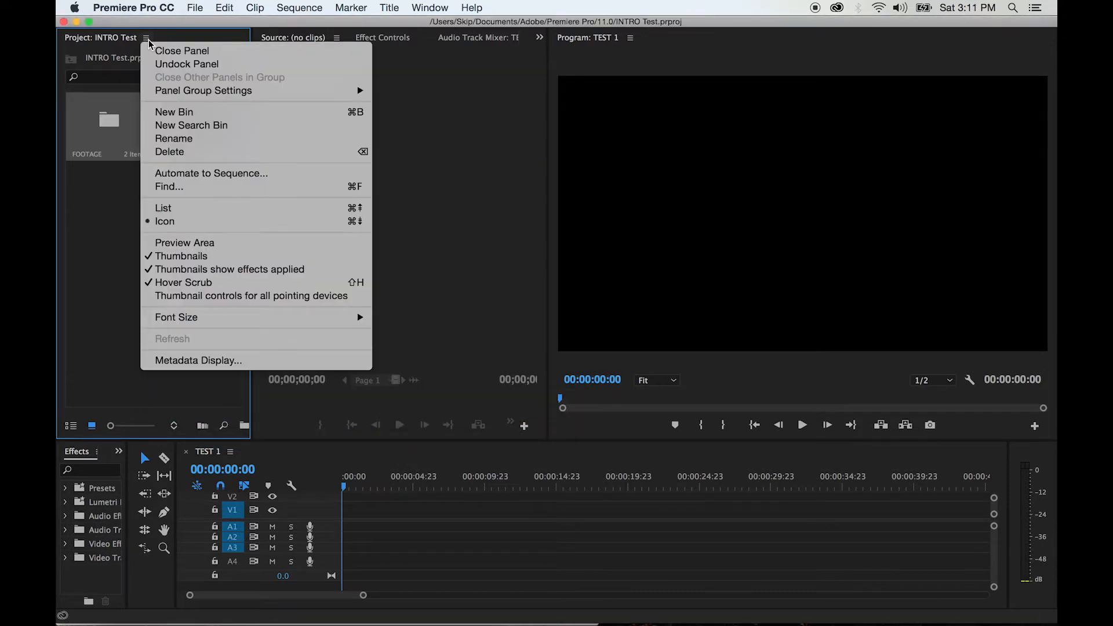
pyautogui.click(190, 209)
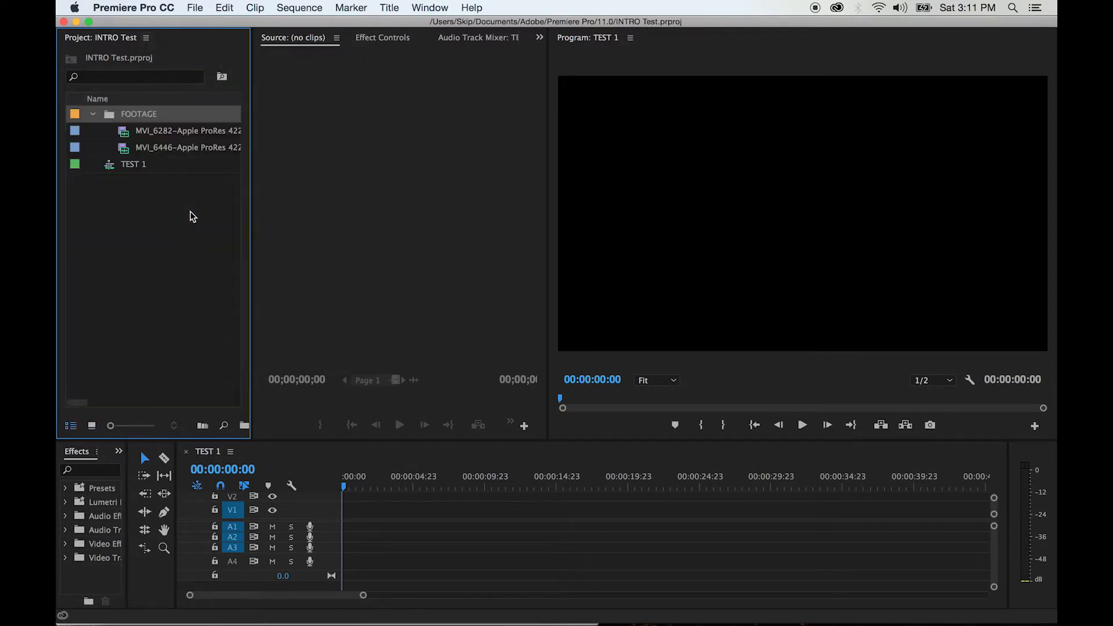
pyautogui.click(93, 115)
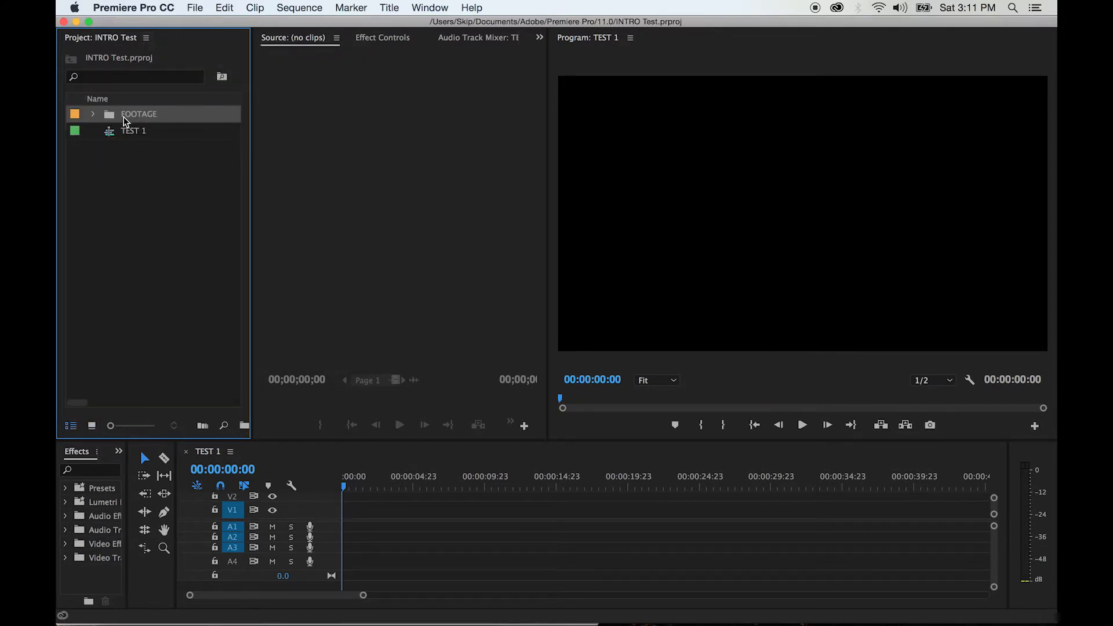
pyautogui.click(93, 113)
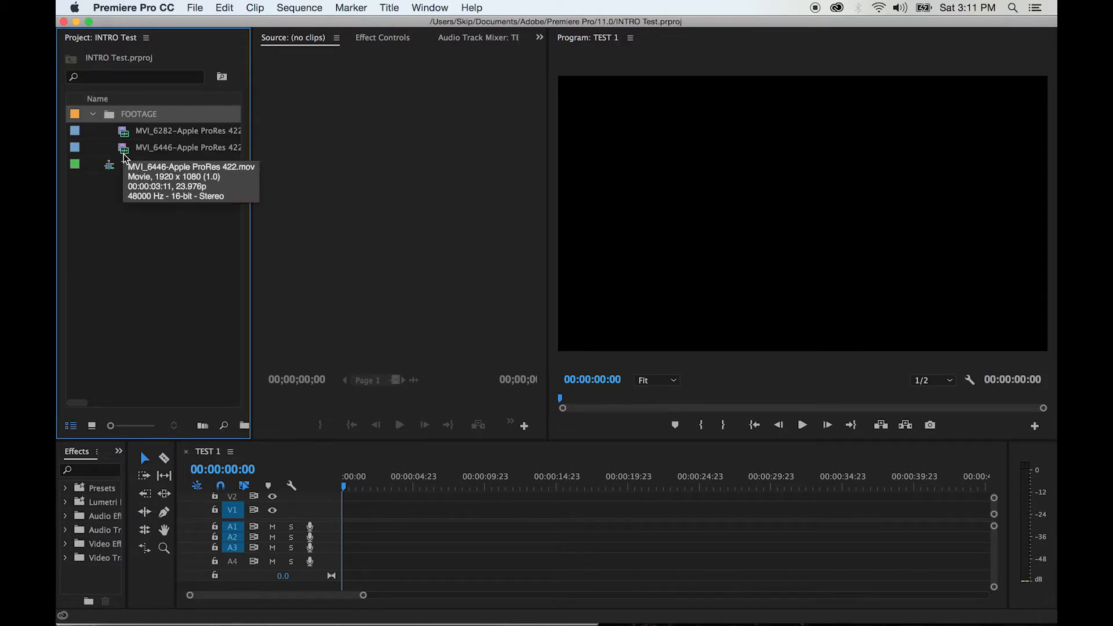
pyautogui.click(114, 166)
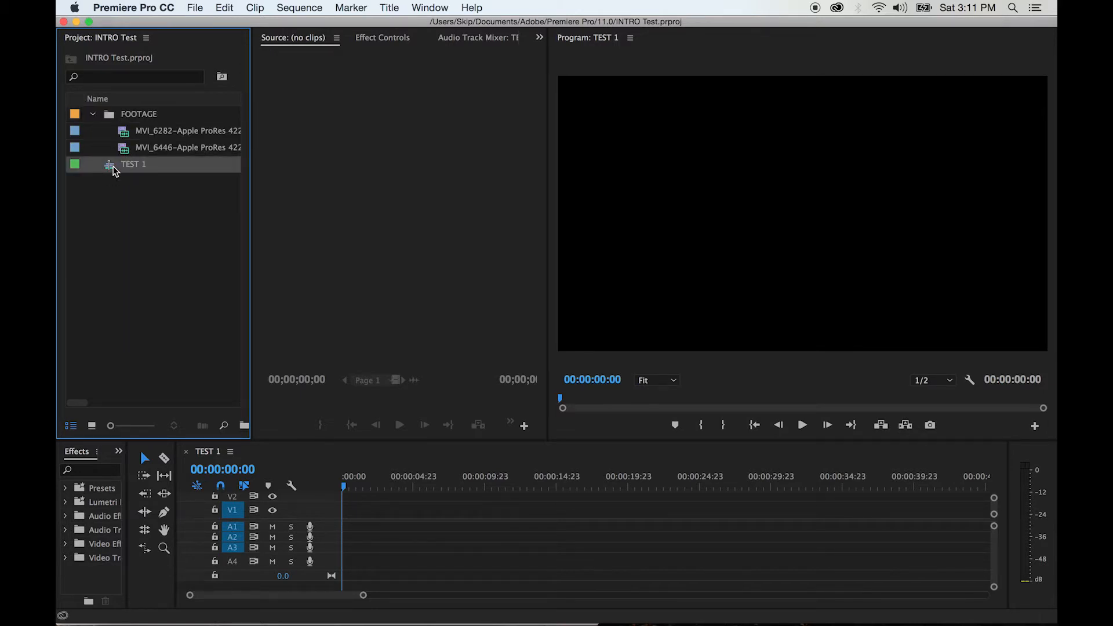
pyautogui.click(112, 169)
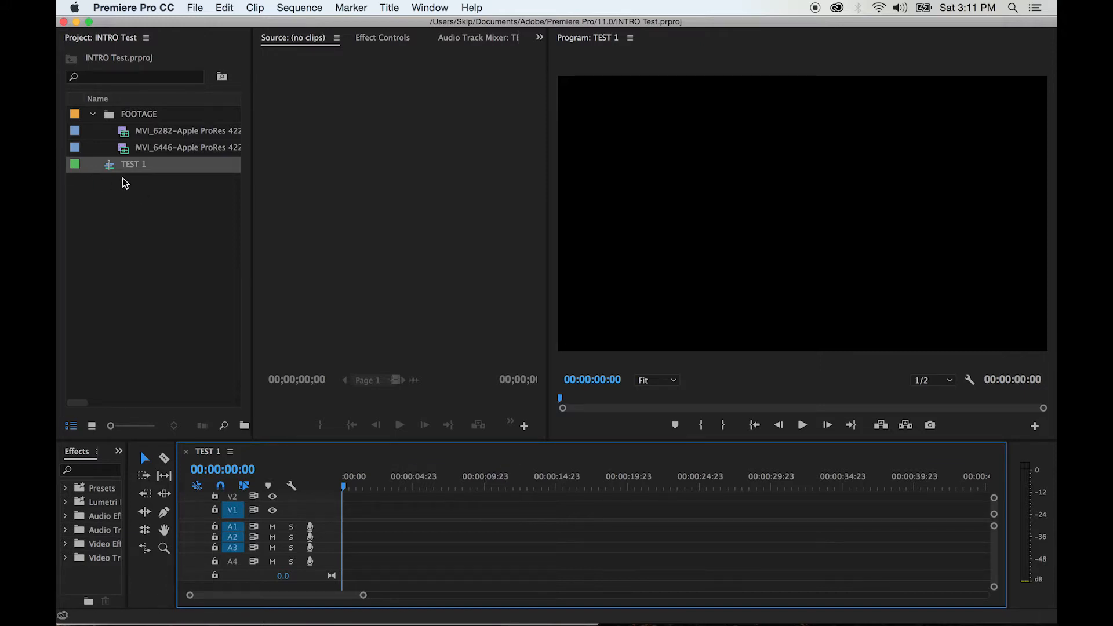
# Create a new bin named SEQUENCES at the project's top level and move the TEST 1 sequence into it
pyautogui.rightClick(133, 216)
pyautogui.click(162, 247)
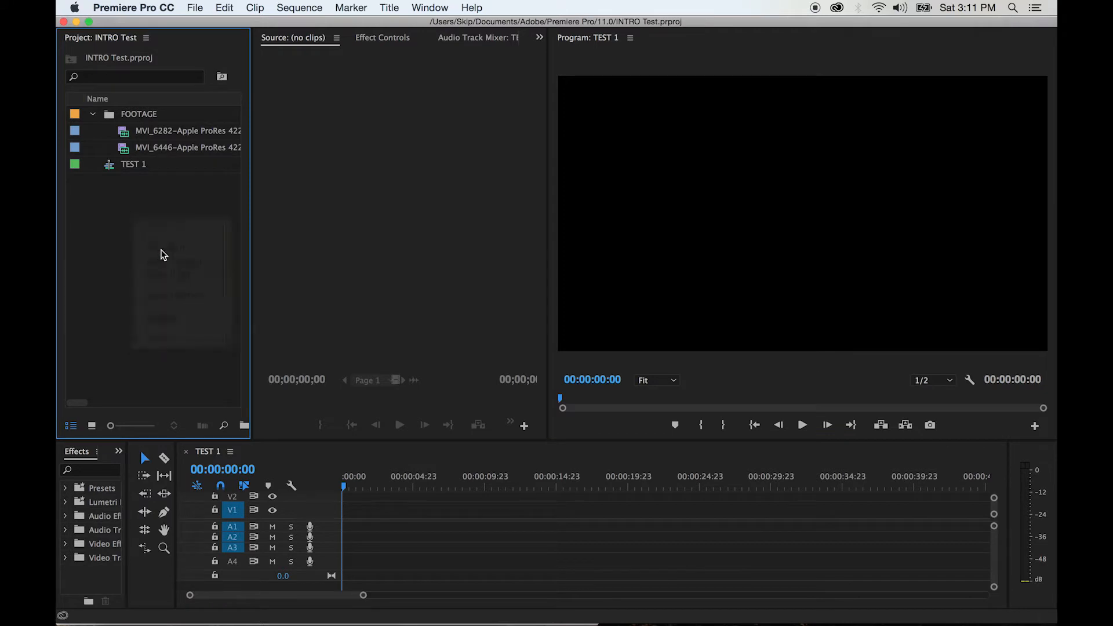
pyautogui.write('S')
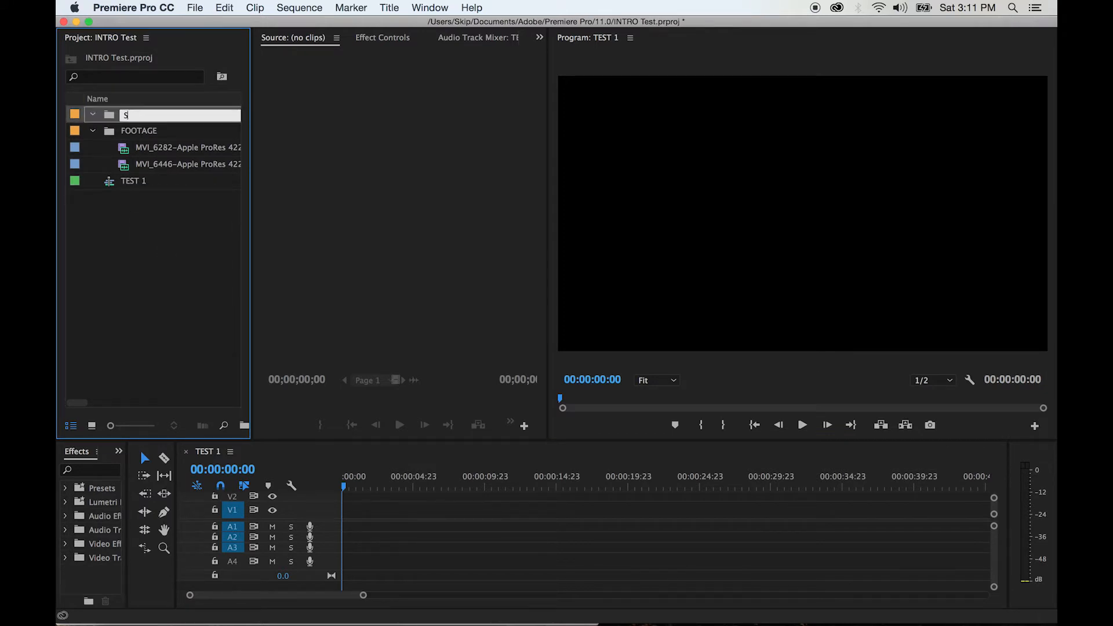
pyautogui.write('EQUENCES')
pyautogui.press('Tab')
pyautogui.click(174, 273)
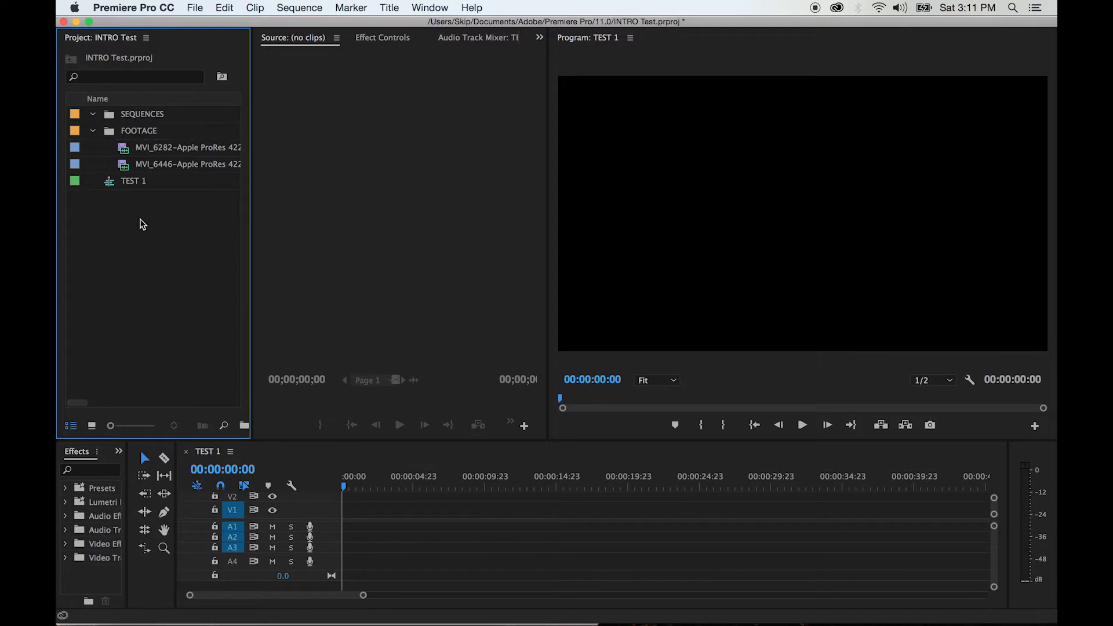
pyautogui.click(109, 184)
pyautogui.moveTo(109, 185); pyautogui.dragTo(122, 115)
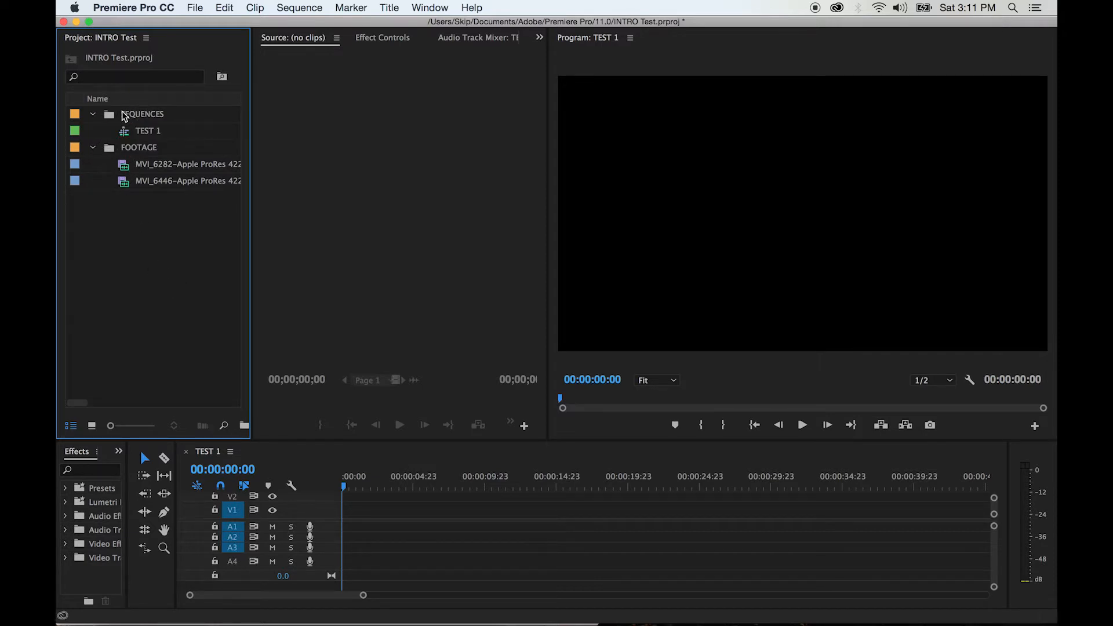
# Preview the clips MVI_6282 and MVI_6446 from the FOOTAGE bin in the Source Monitor
pyautogui.doubleClick(123, 165)
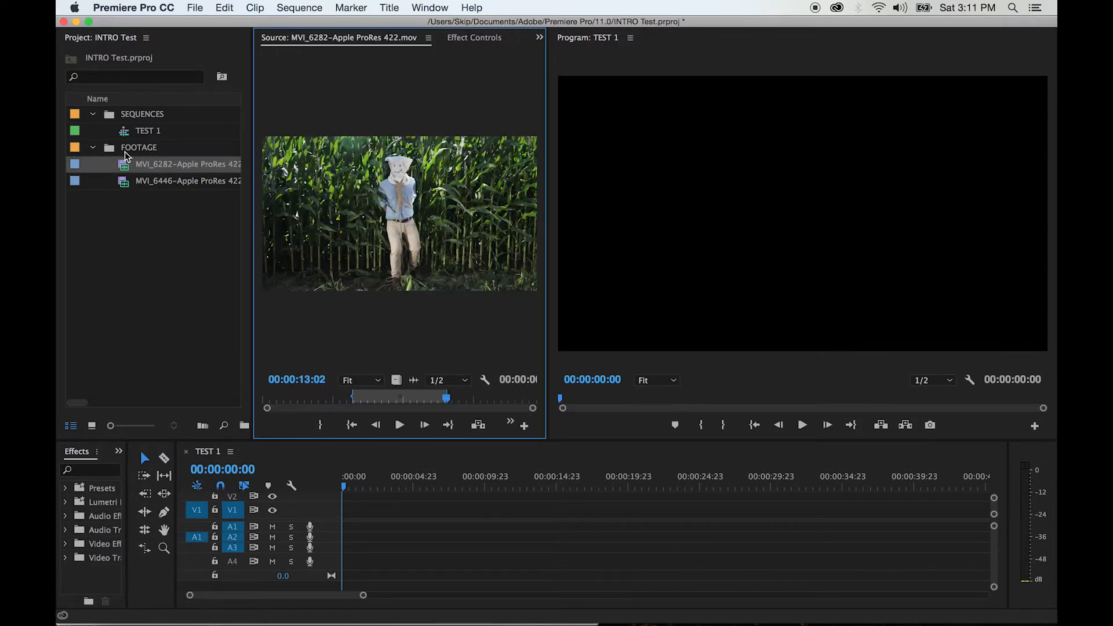
pyautogui.doubleClick(125, 185)
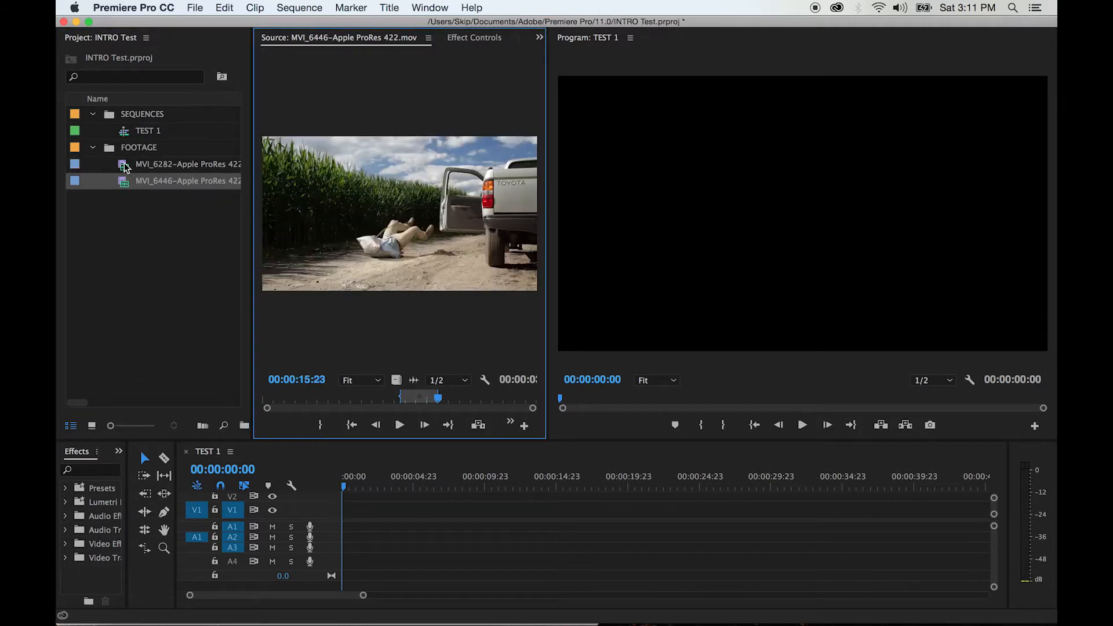
pyautogui.doubleClick(124, 164)
pyautogui.click(124, 232)
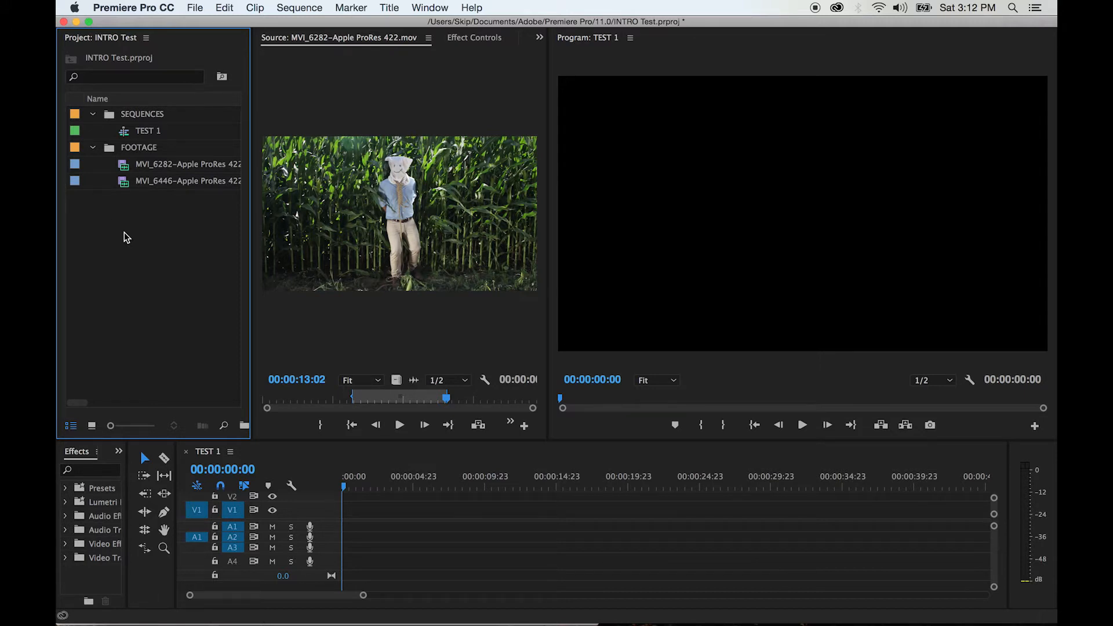
# Import the MVI_6443 clip from the R3_8_28_15_CONVERTED folder and move it into the FOOTAGE bin
pyautogui.rightClick(142, 266)
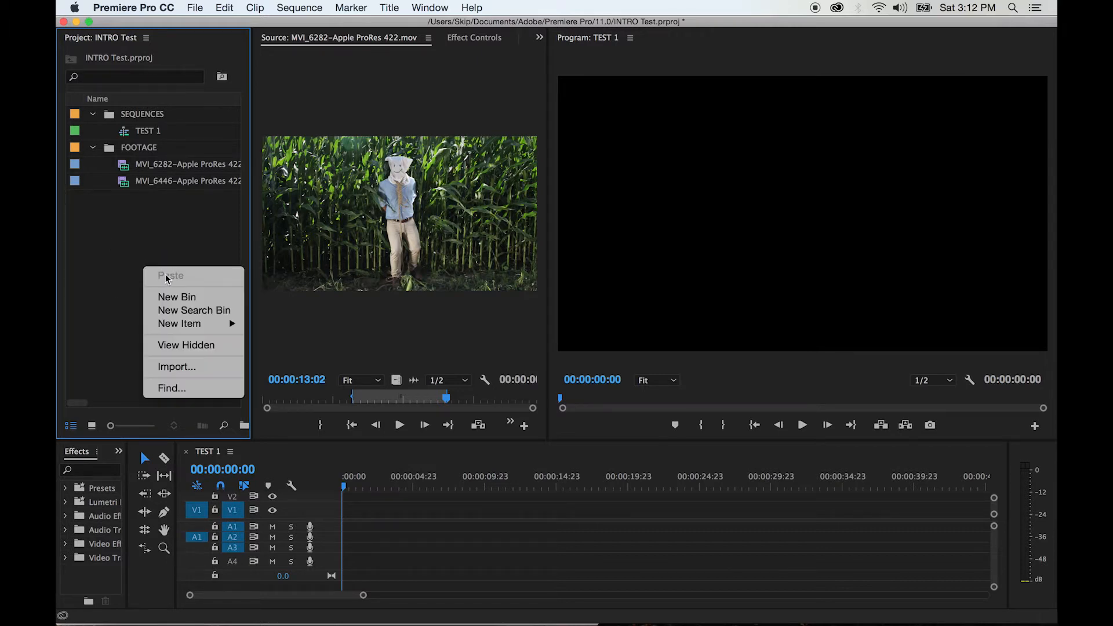
pyautogui.click(187, 367)
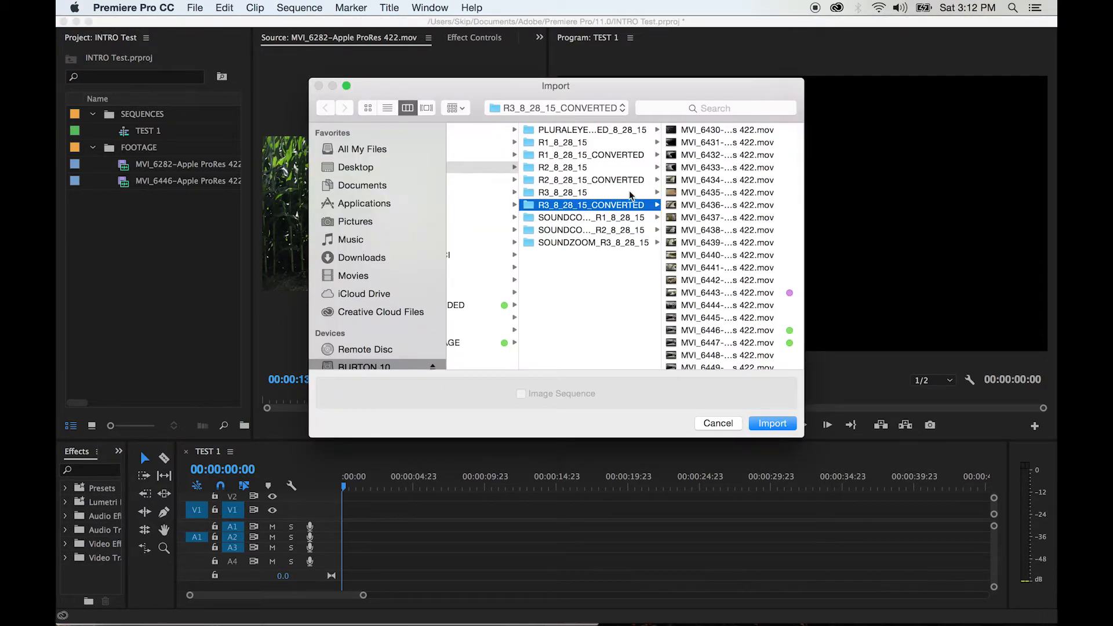
pyautogui.click(576, 184)
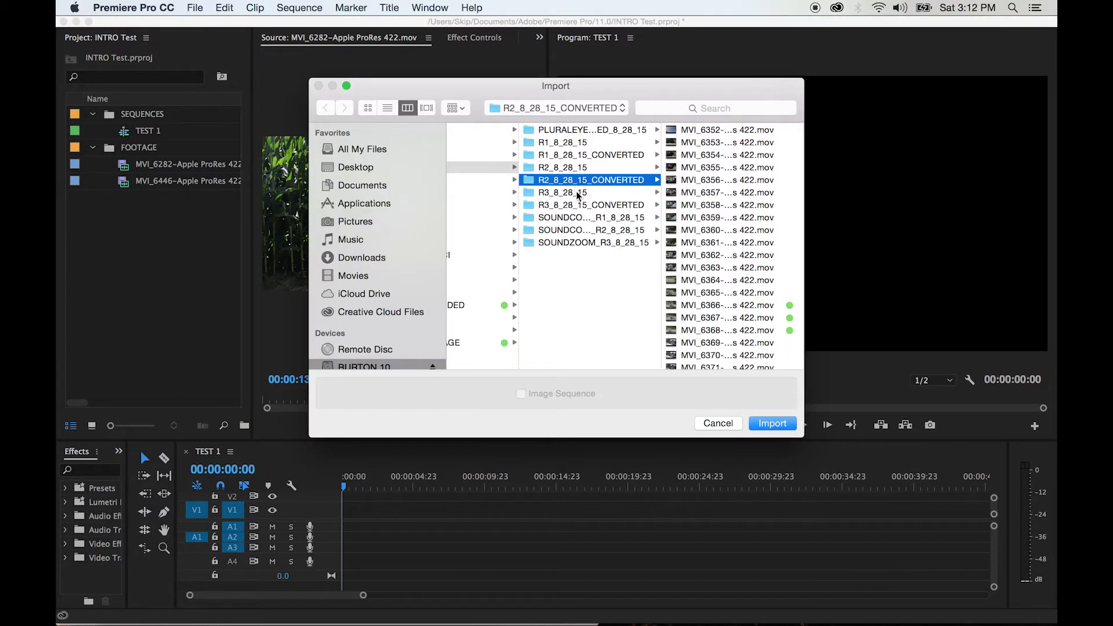
pyautogui.click(576, 203)
pyautogui.click(701, 293)
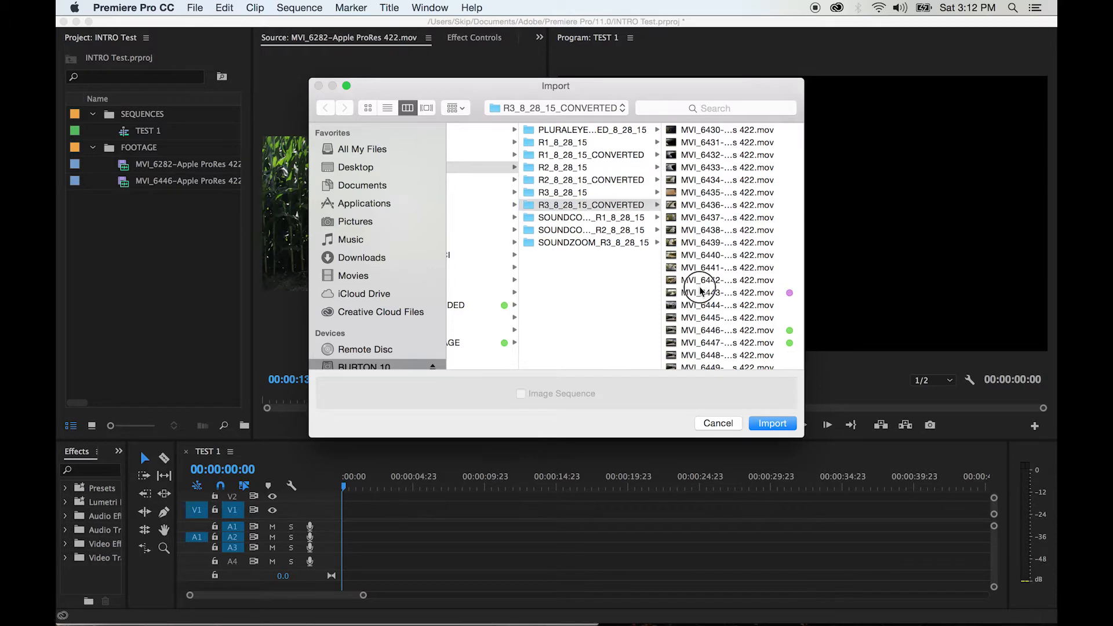
pyautogui.click(772, 423)
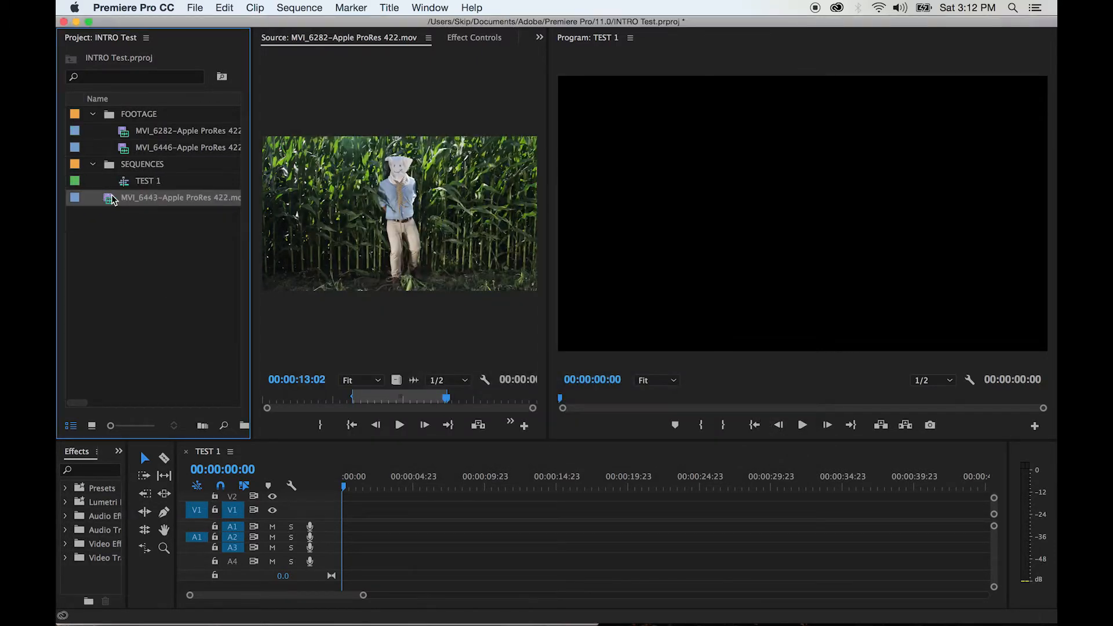
pyautogui.click(109, 197)
pyautogui.moveTo(109, 197); pyautogui.dragTo(122, 115)
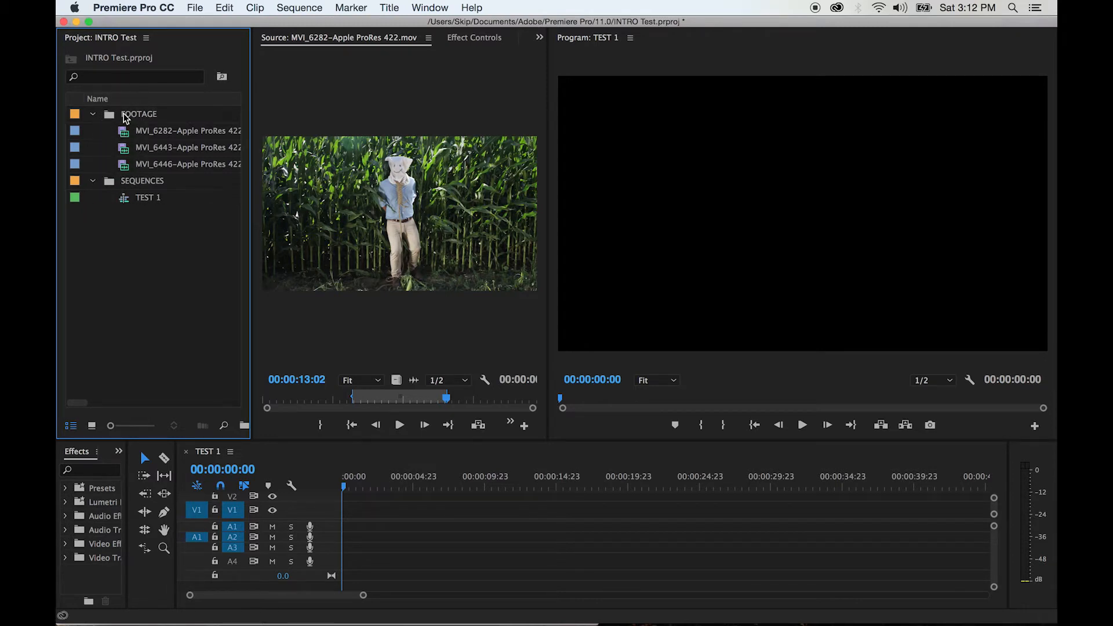
# Load the MVI_6443 clip into the Source Monitor and play part of it from about 00:00:23:02
pyautogui.doubleClick(131, 150)
pyautogui.moveTo(274, 403); pyautogui.dragTo(354, 404)
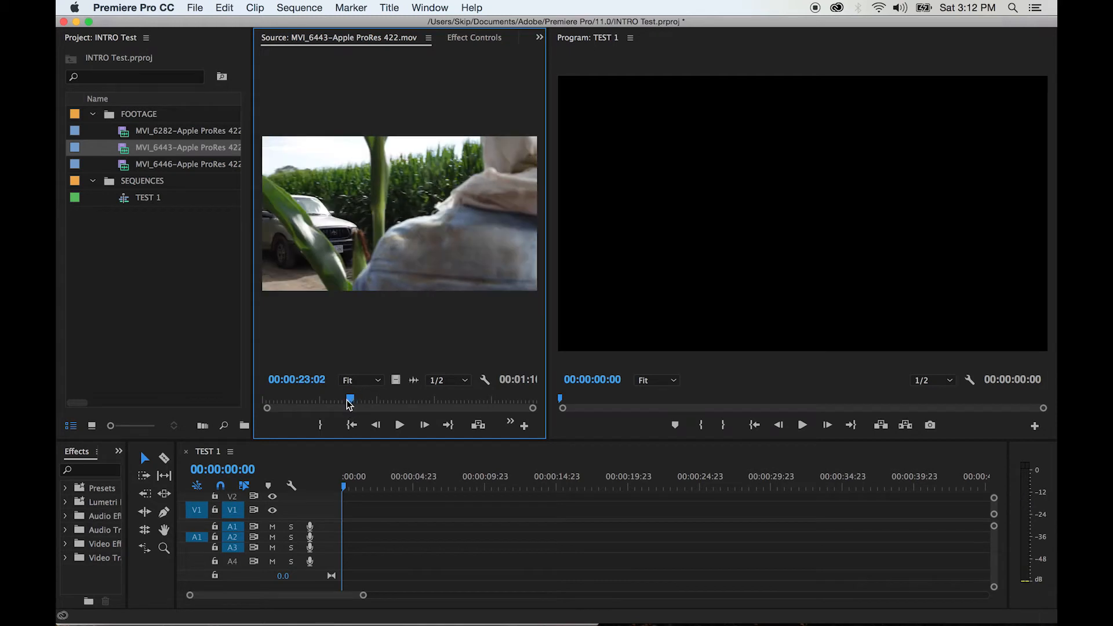
pyautogui.click(400, 424)
pyautogui.click(399, 426)
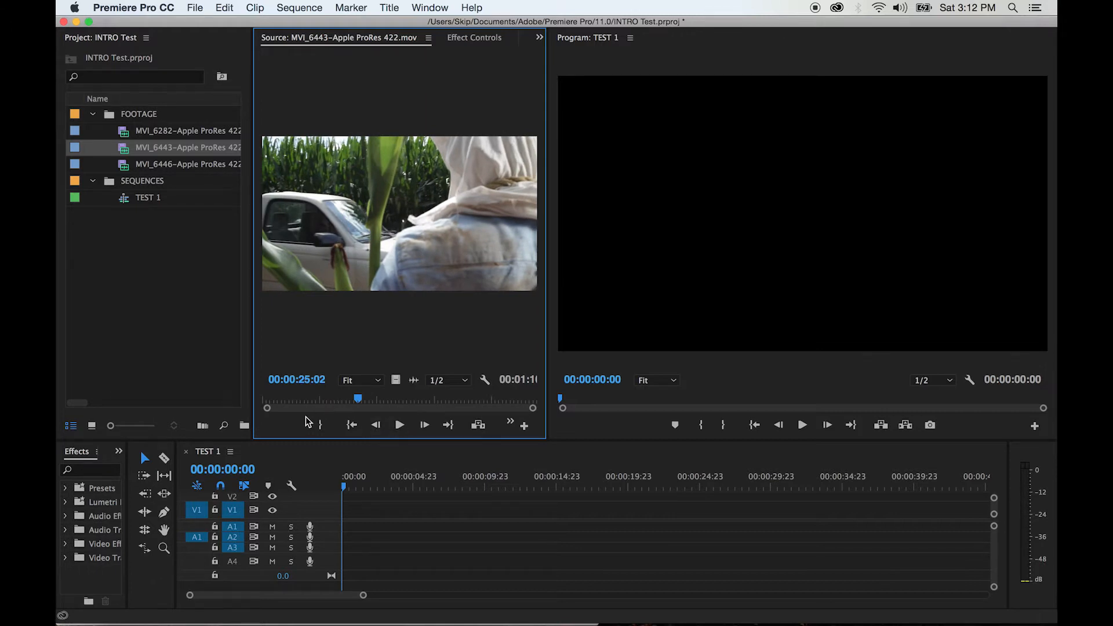
pyautogui.press('space')
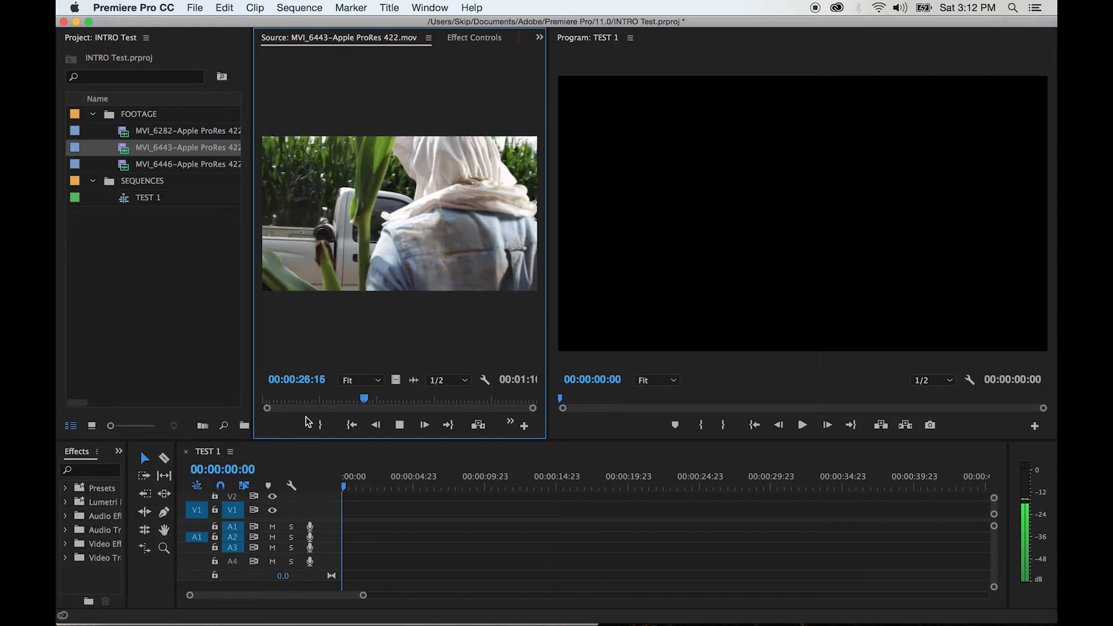
pyautogui.press('space')
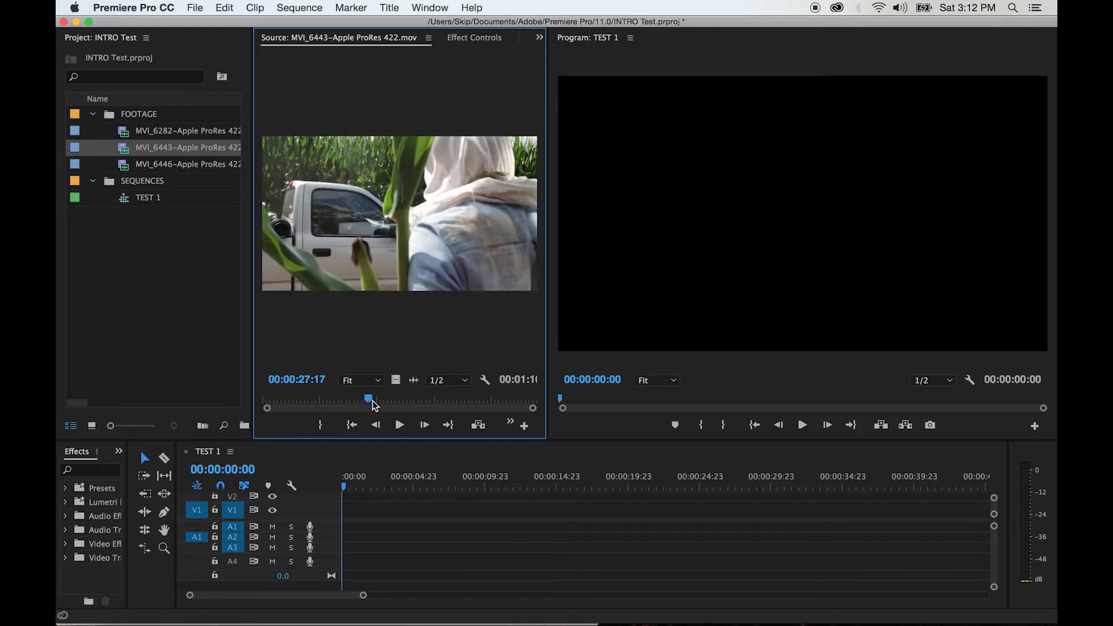
# Scrub and play through the MVI_6443 source clip and mark its In point at 00:00:24:23
pyautogui.moveTo(291, 399); pyautogui.dragTo(270, 399)
pyautogui.moveTo(484, 402)
pyautogui.mouseDown()
pyautogui.moveTo(510, 400)
pyautogui.moveTo(481, 399)
pyautogui.mouseUp()
pyautogui.moveTo(350, 402); pyautogui.dragTo(355, 406)
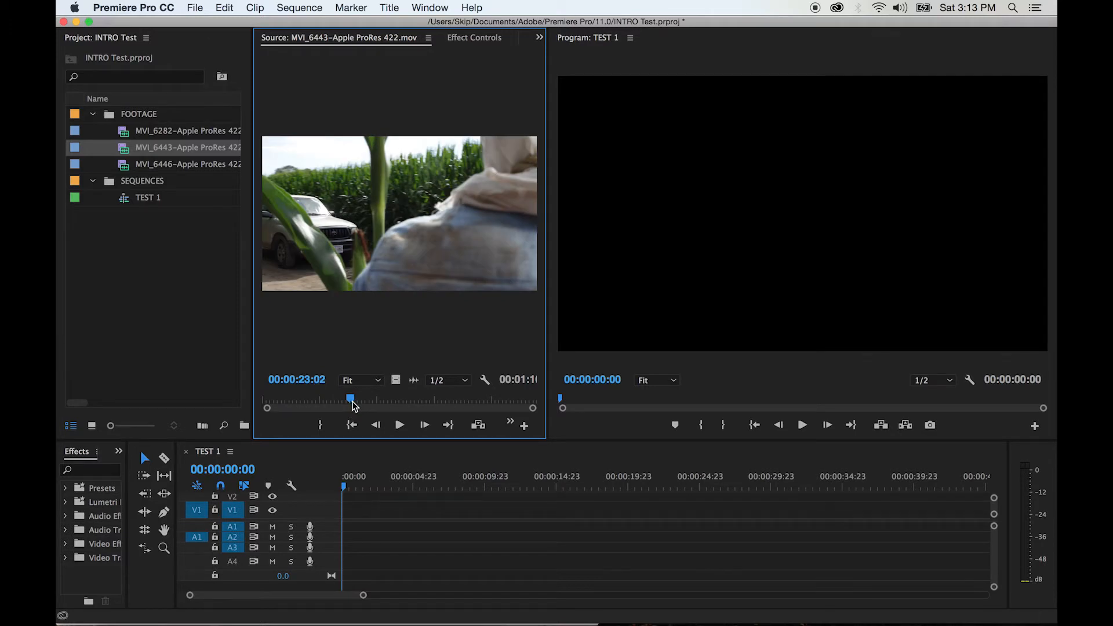
pyautogui.press('space')
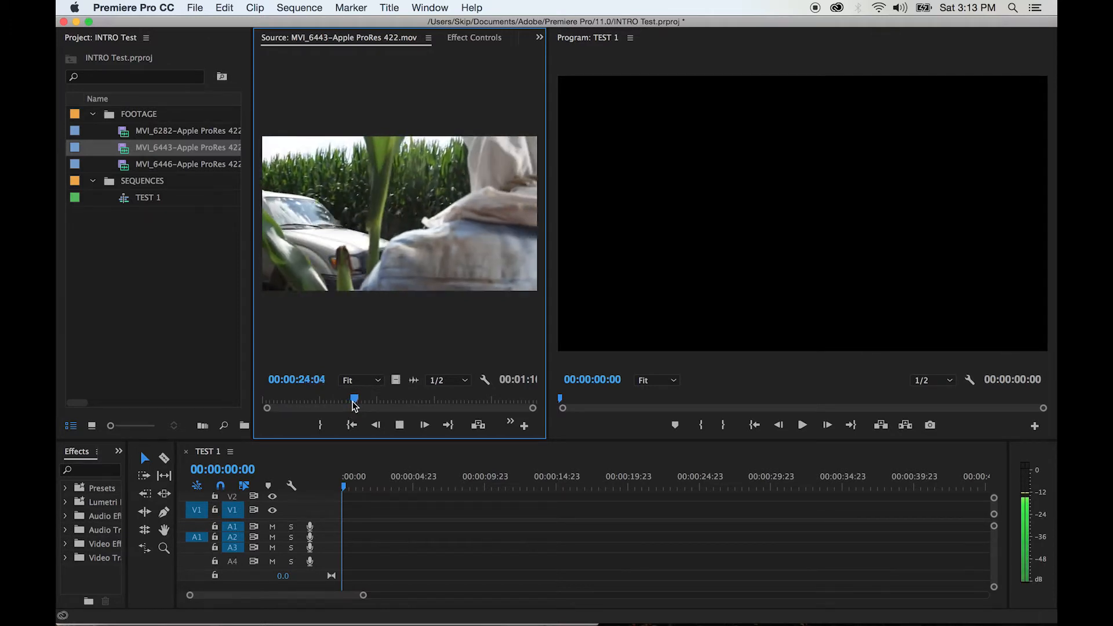
pyautogui.press('space')
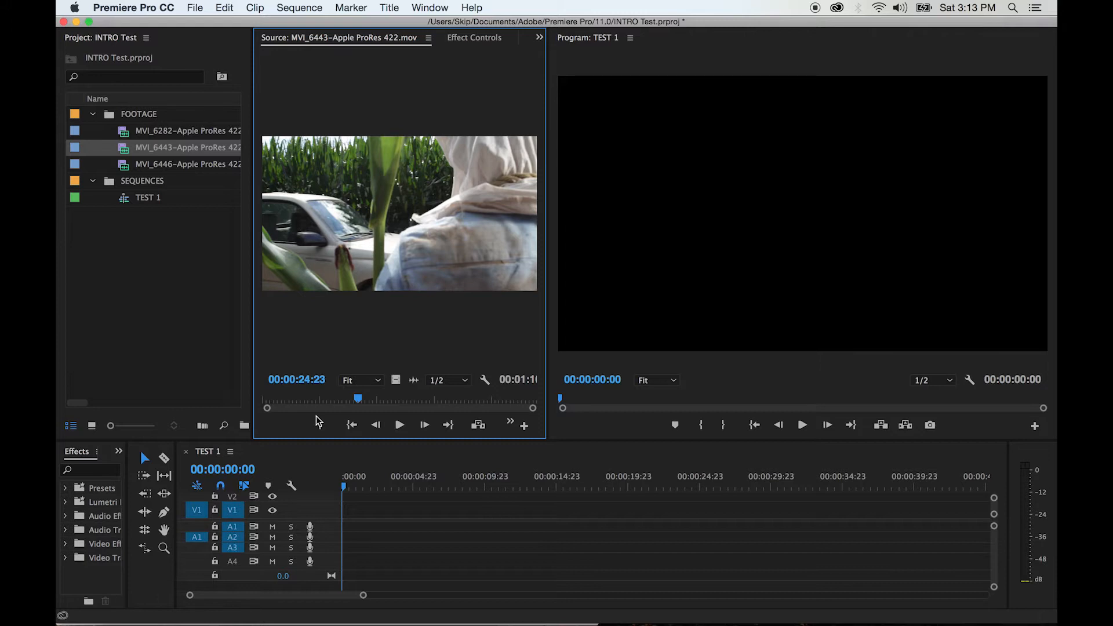
pyautogui.press('i')
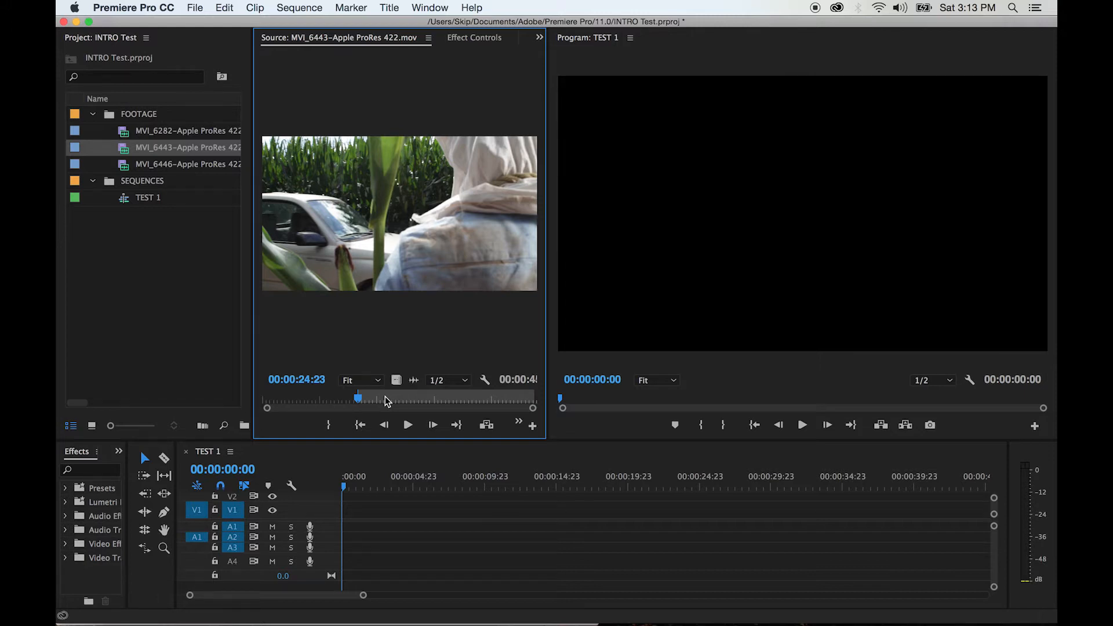
# Play the MVI_6443 source clip from its In point and mark the Out point at 00:00:31:18
pyautogui.press('space')
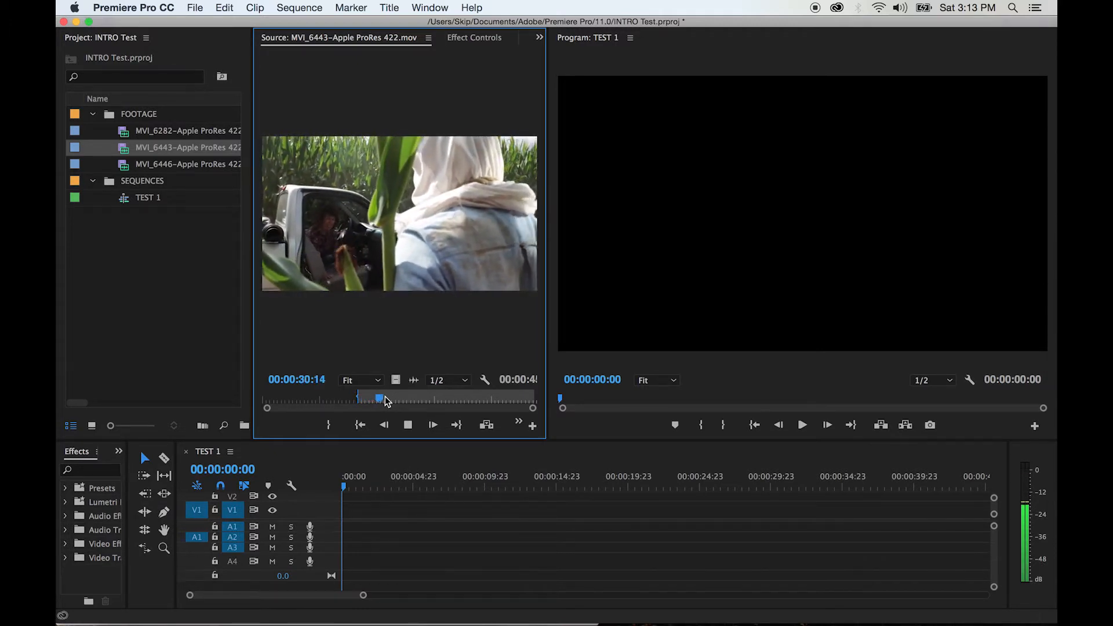
pyautogui.press('space')
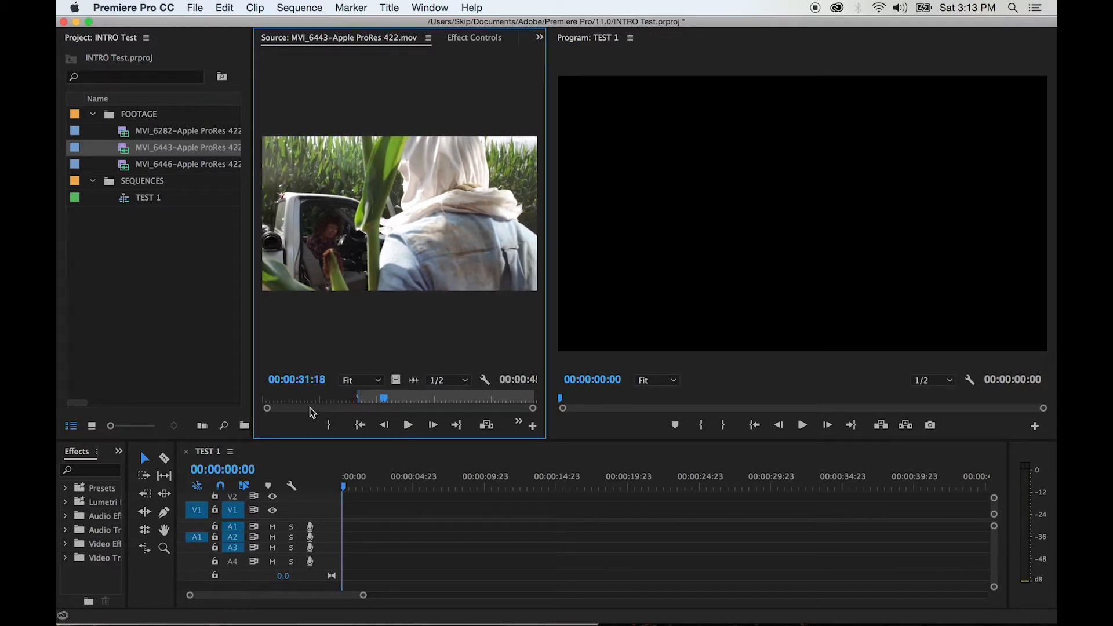
pyautogui.press('o')
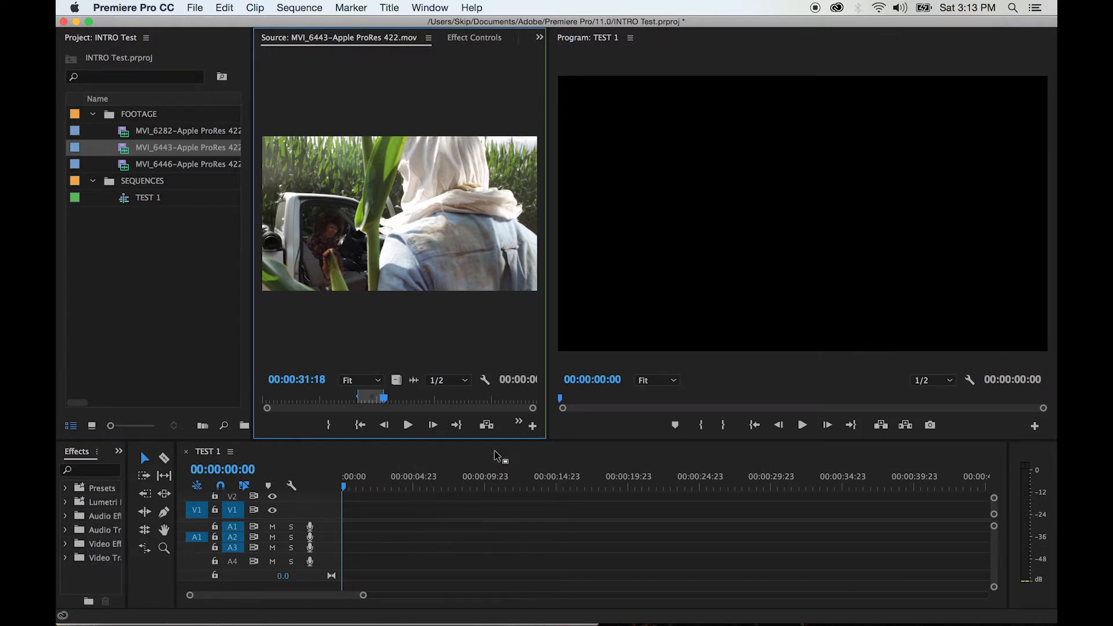
# Try an overwrite edit of the marked MVI_6443 range into TEST 1 with its audio on A2, and undo it
pyautogui.click(519, 424)
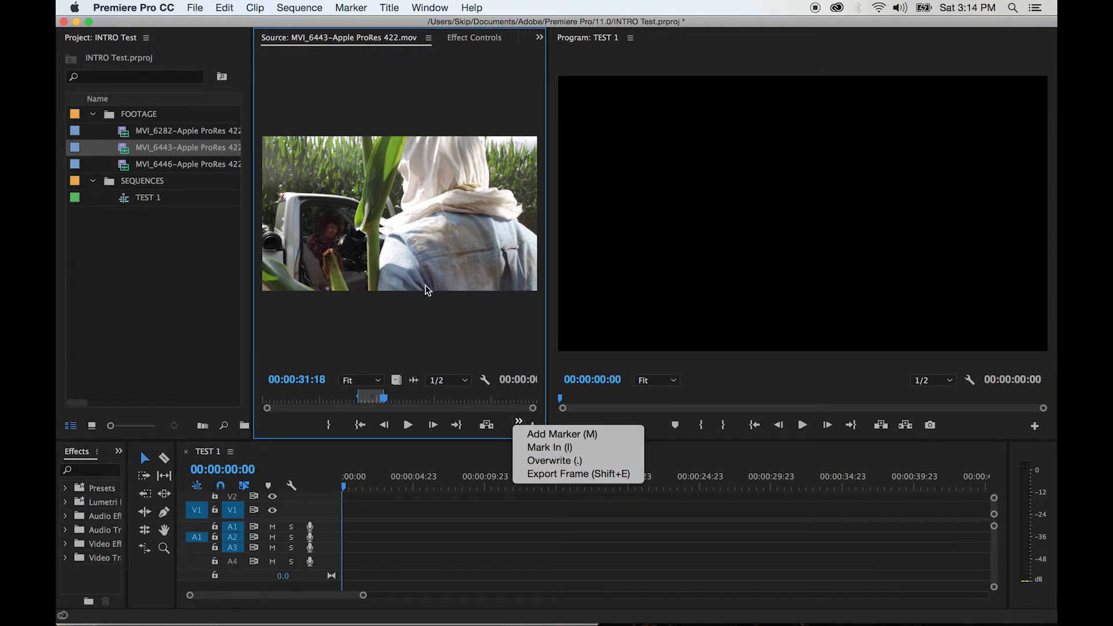
pyautogui.click(538, 460)
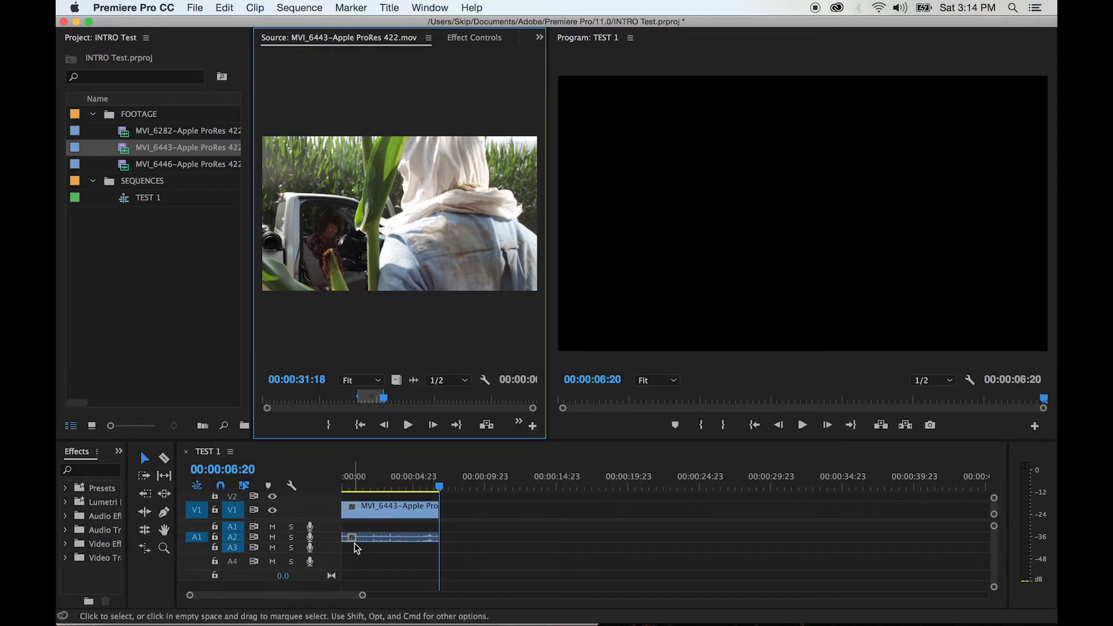
pyautogui.click(370, 537)
pyautogui.click(376, 510)
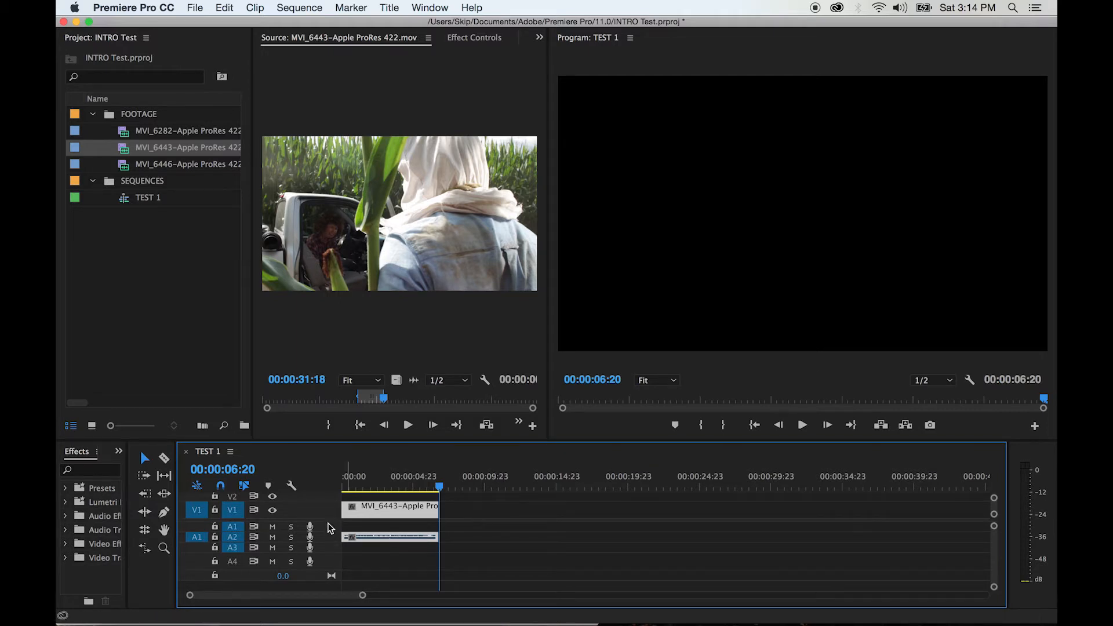
pyautogui.moveTo(329, 522); pyautogui.dragTo(327, 536)
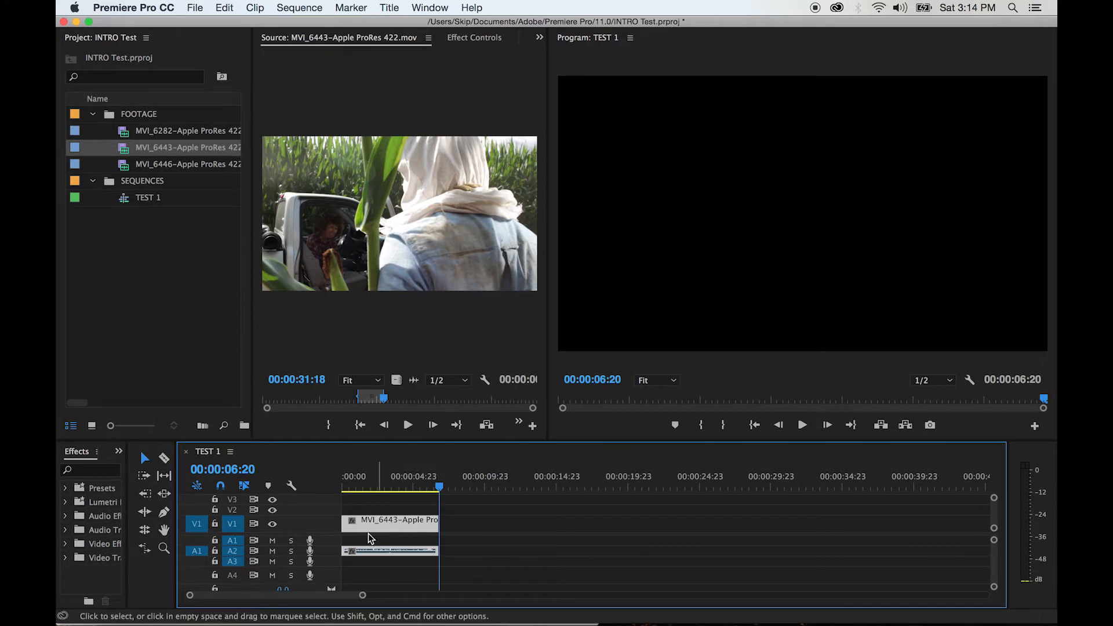
pyautogui.press('super+z')
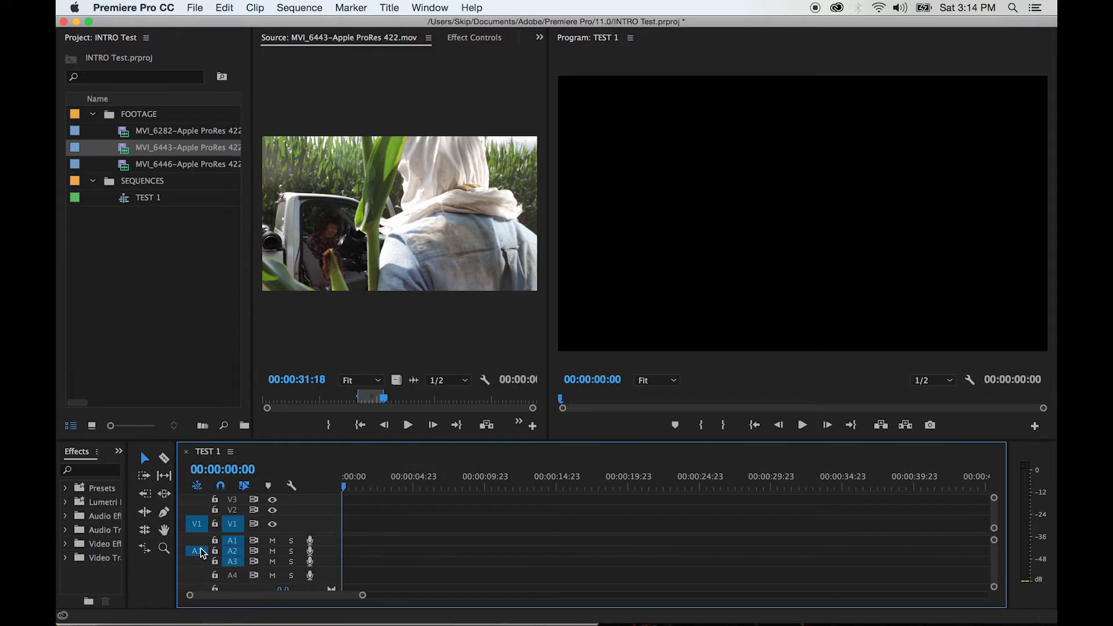
# Patch the source audio to track A1 and overwrite the marked MVI_6443 range at the start of TEST 1
pyautogui.moveTo(196, 552); pyautogui.dragTo(197, 546)
pyautogui.click(197, 551)
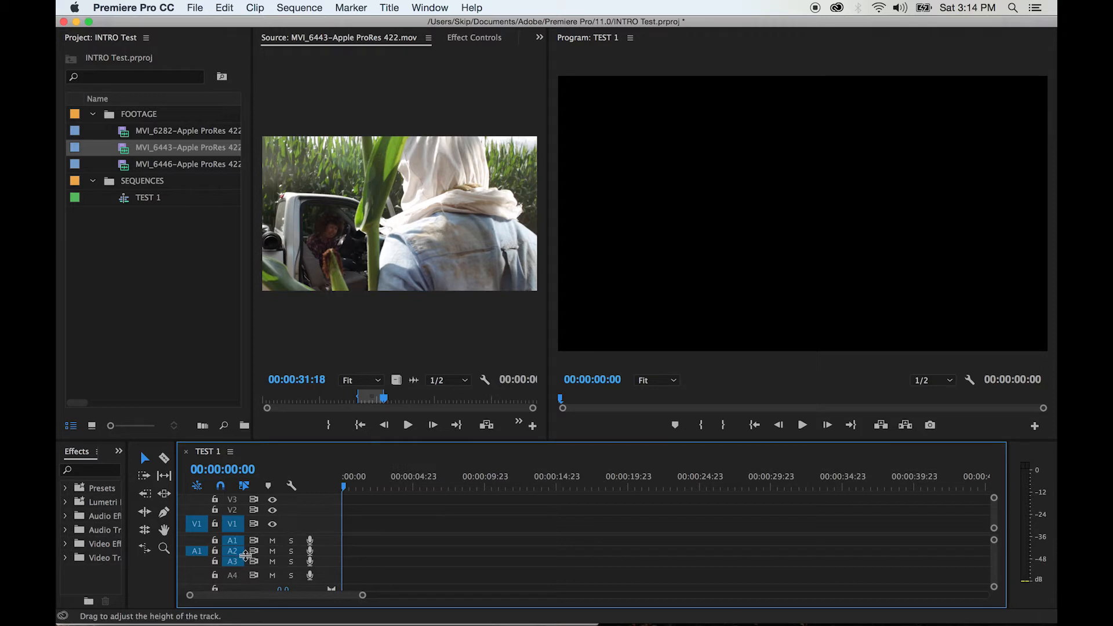
pyautogui.click(197, 543)
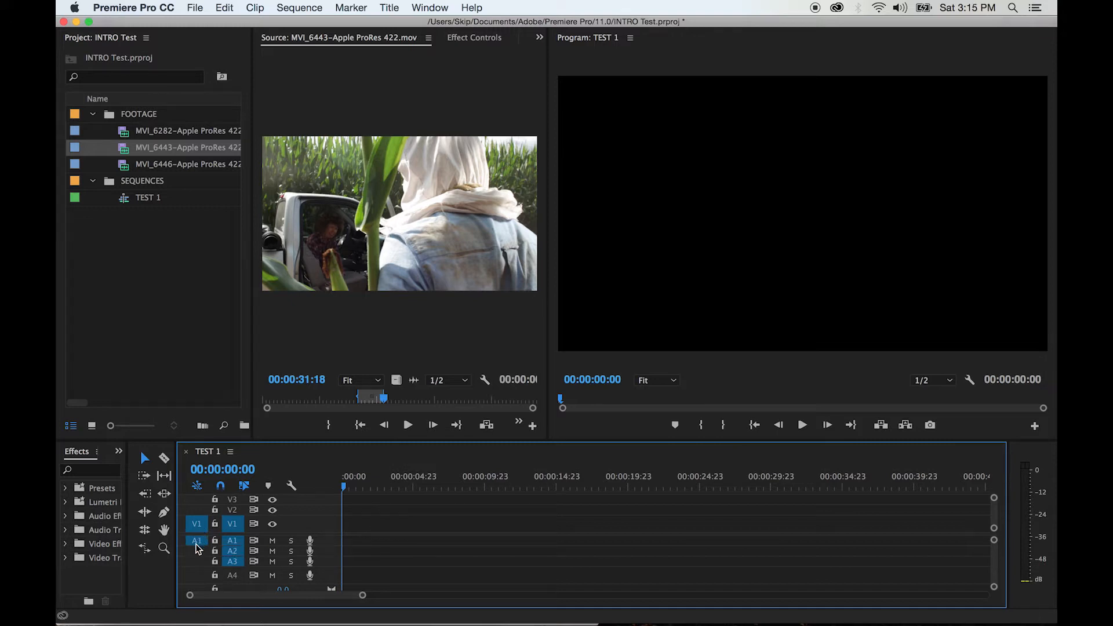
pyautogui.click(519, 422)
pyautogui.click(528, 460)
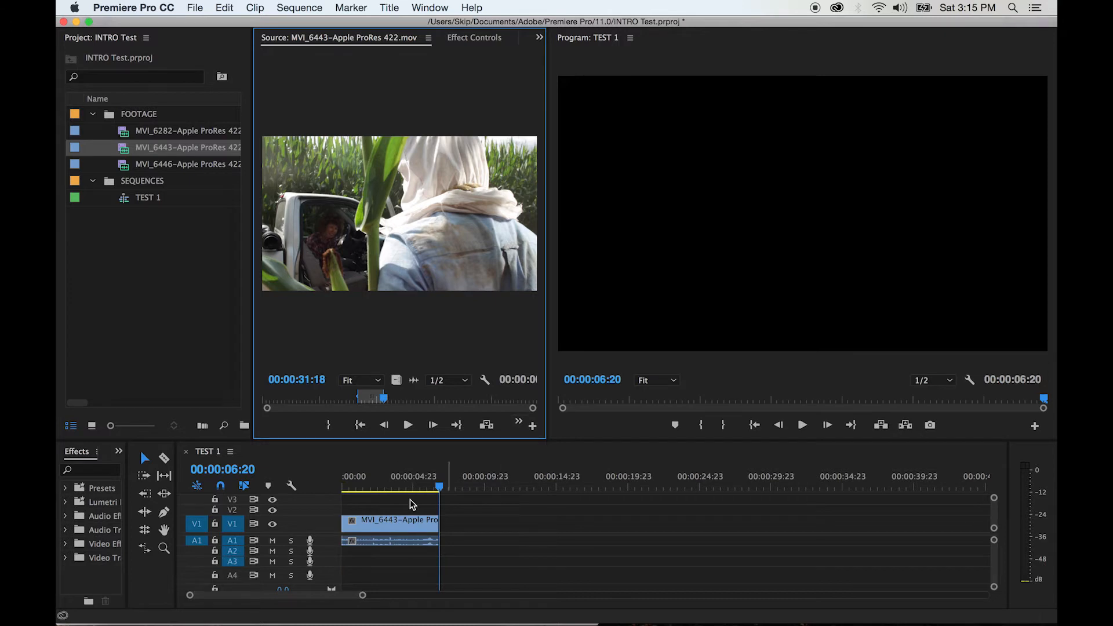
# Check the placed MVI_6443 clip on V1 and A1, and play the TEST 1 sequence from its beginning
pyautogui.click(374, 534)
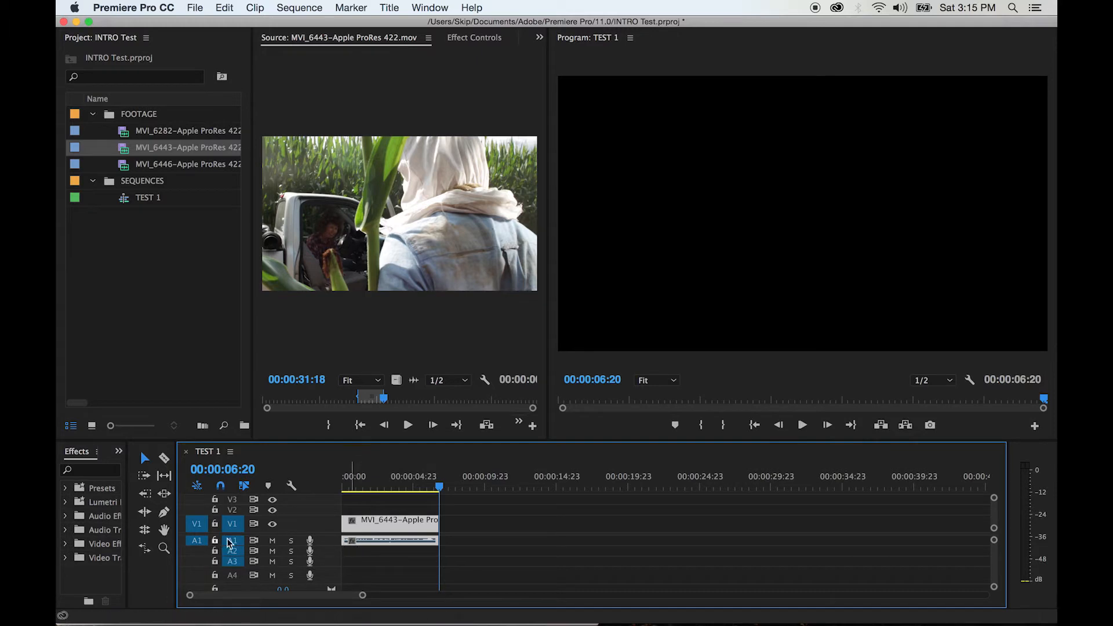
pyautogui.click(470, 539)
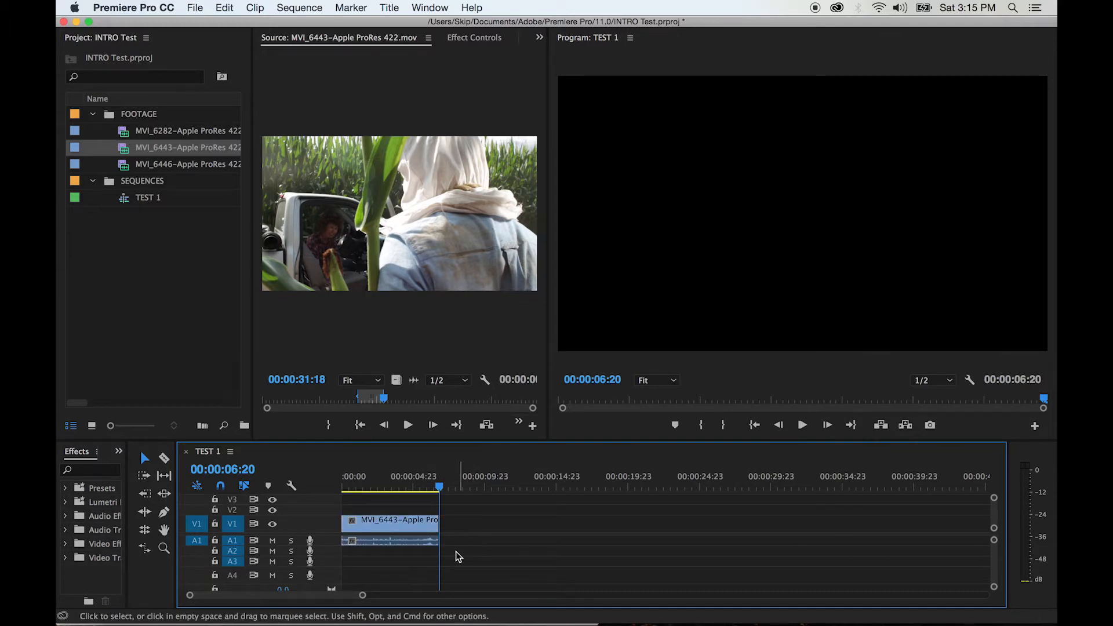
pyautogui.moveTo(383, 476); pyautogui.dragTo(321, 477)
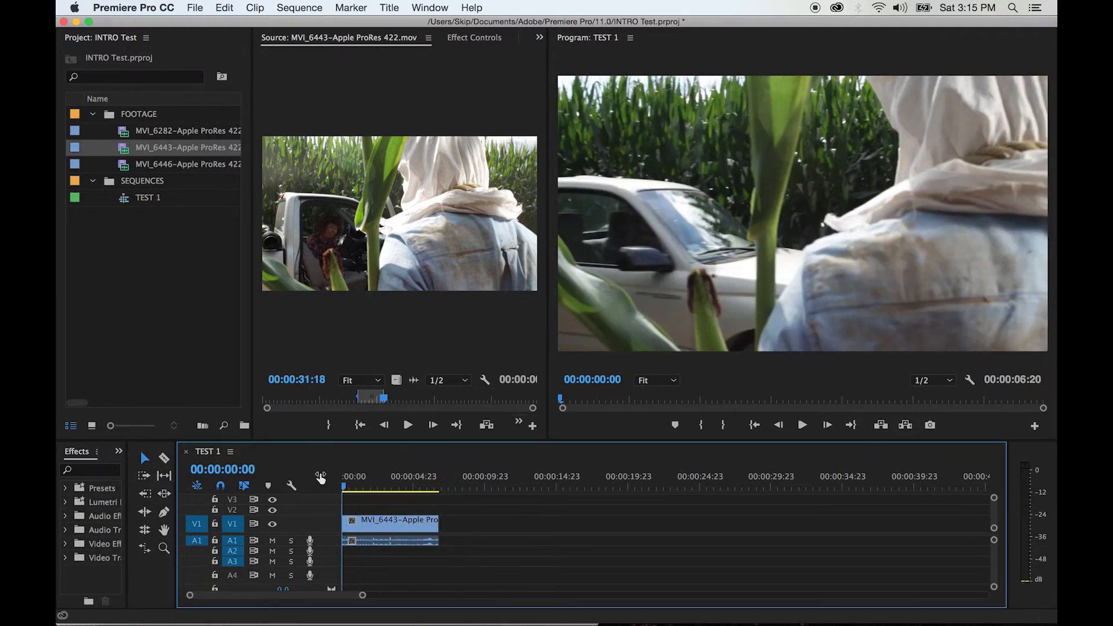
pyautogui.press('space')
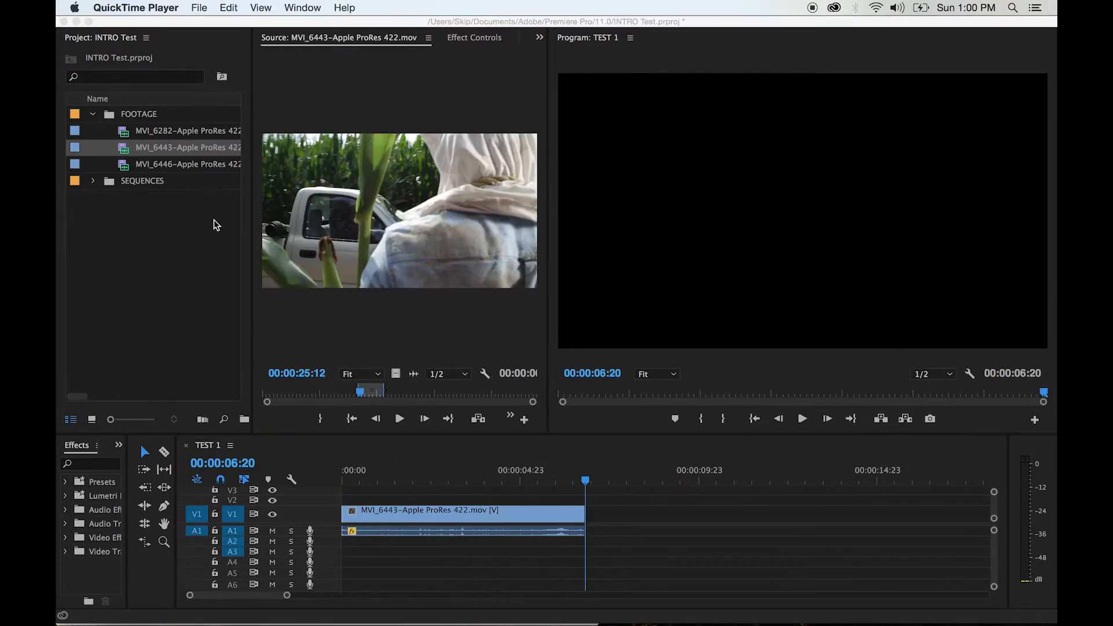
# Load the MVI_6282 clip into the Source Monitor and play it from its existing In point
pyautogui.click(125, 132)
pyautogui.moveTo(124, 133); pyautogui.dragTo(302, 190)
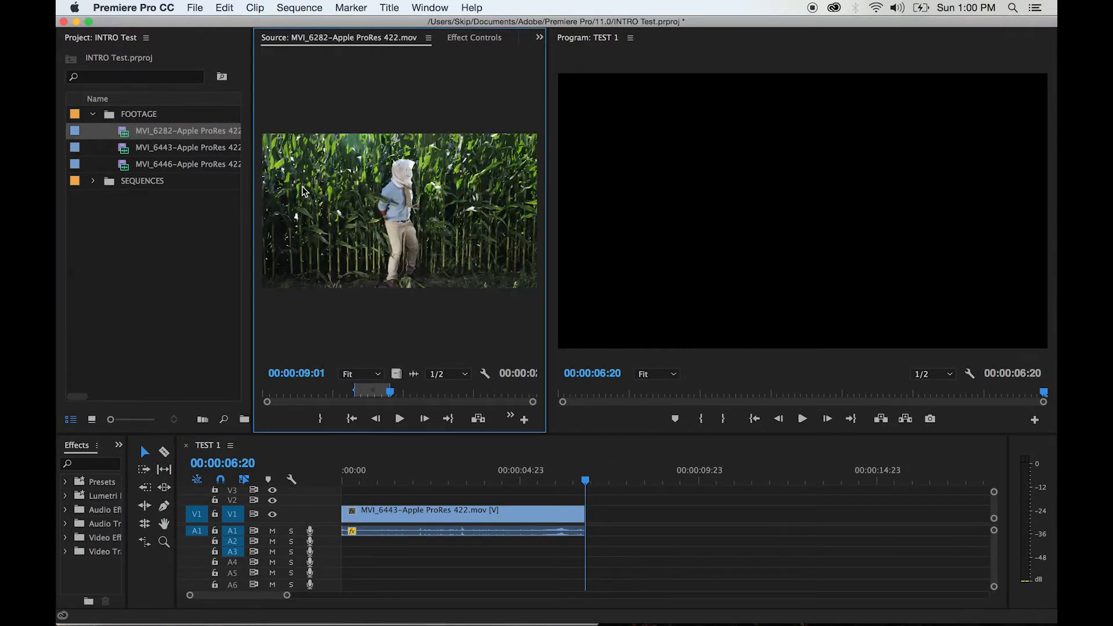
pyautogui.click(369, 389)
pyautogui.hotkey('shift', 'i')
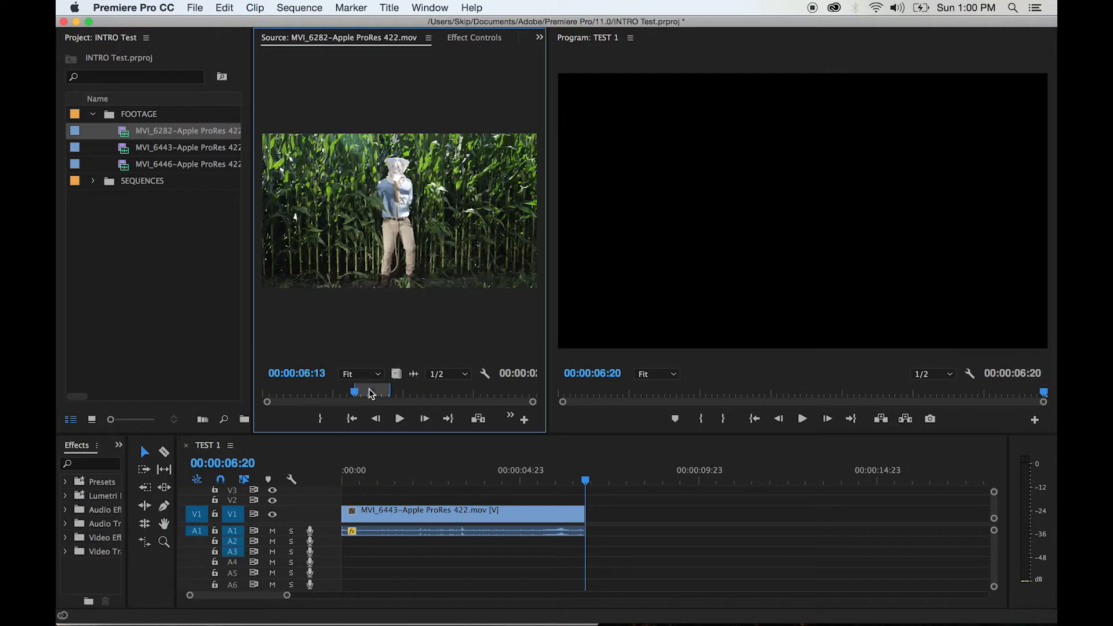
pyautogui.press('space')
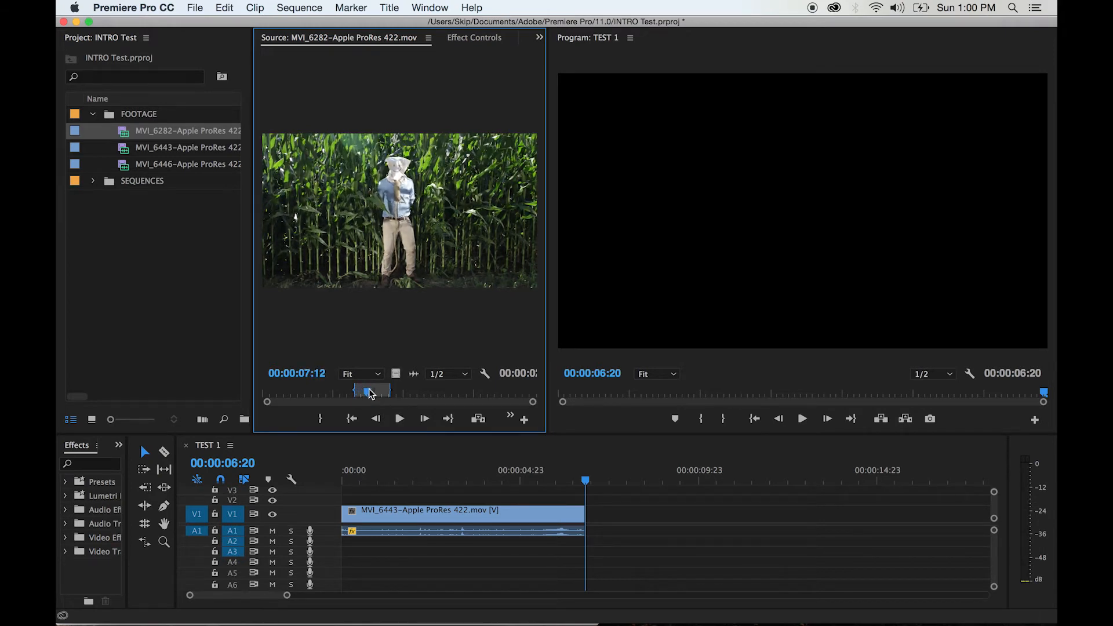
# Mark a new range on the MVI_6282 source clip with In at 00:00:06:00 and Out at 00:00:09:07
pyautogui.press('j')
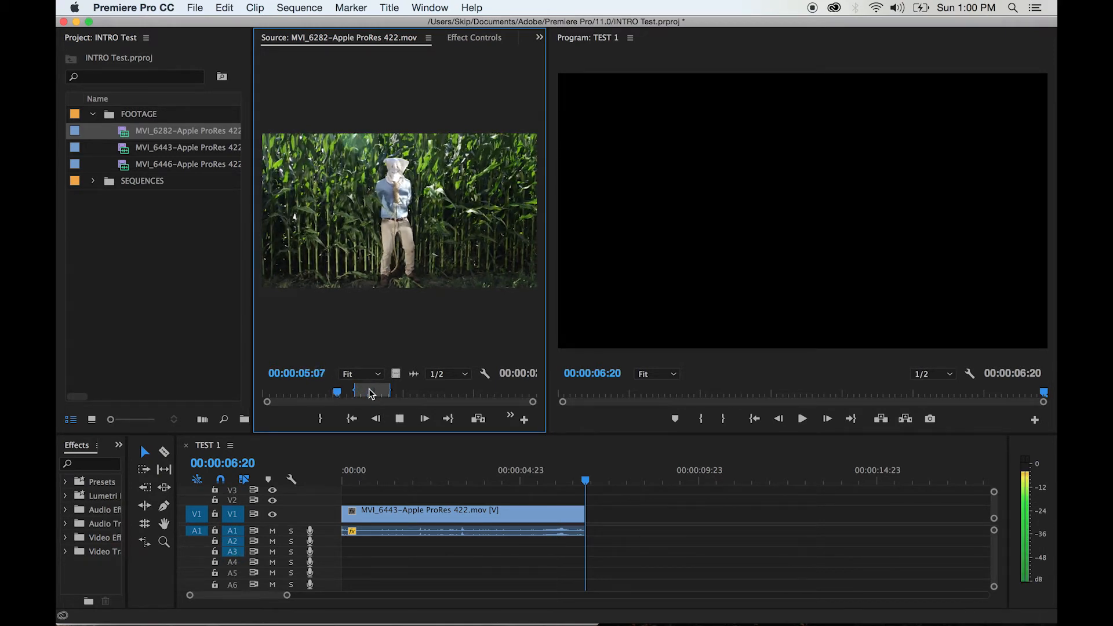
pyautogui.press('k')
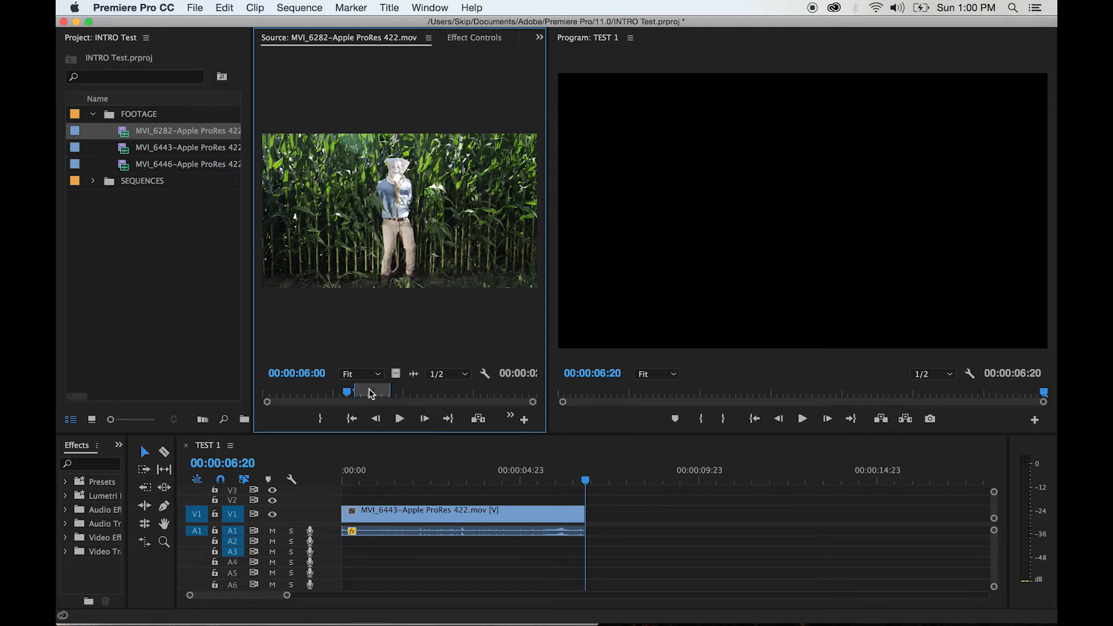
pyautogui.press('i')
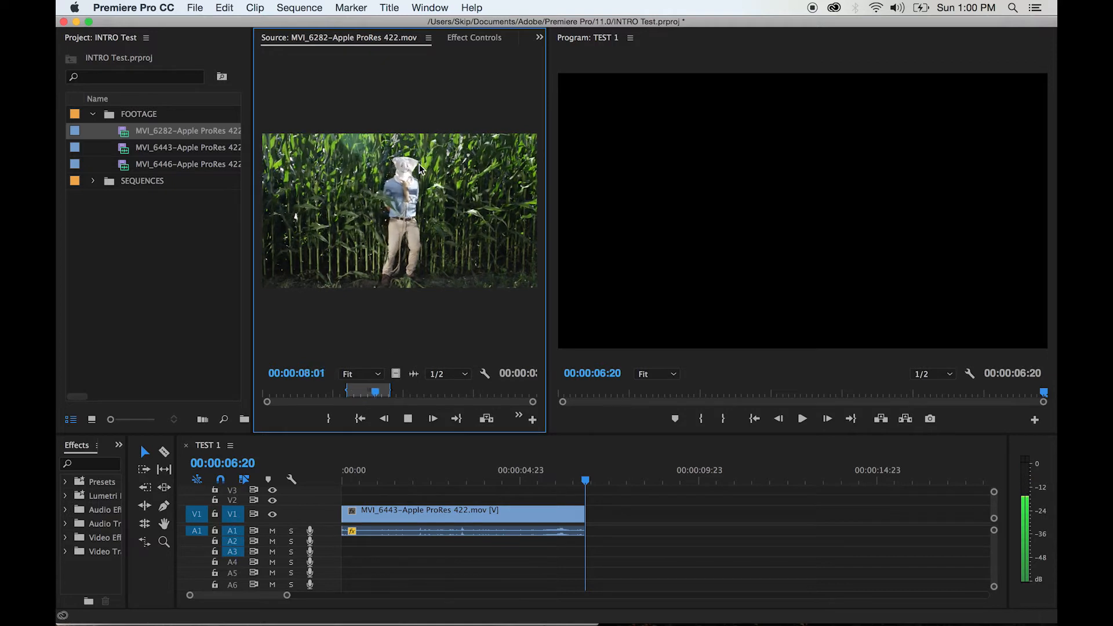
pyautogui.press('k')
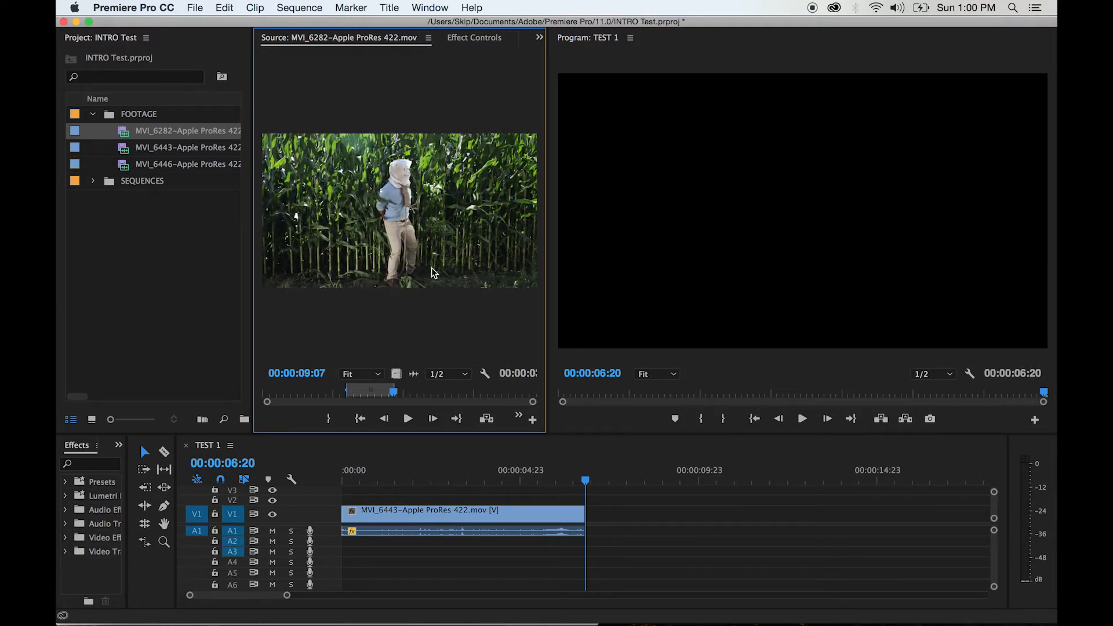
# Place the marked MVI_6282 range on V1 and A1 directly after the MVI_6443 clip at 00:00:06:20
pyautogui.click(516, 418)
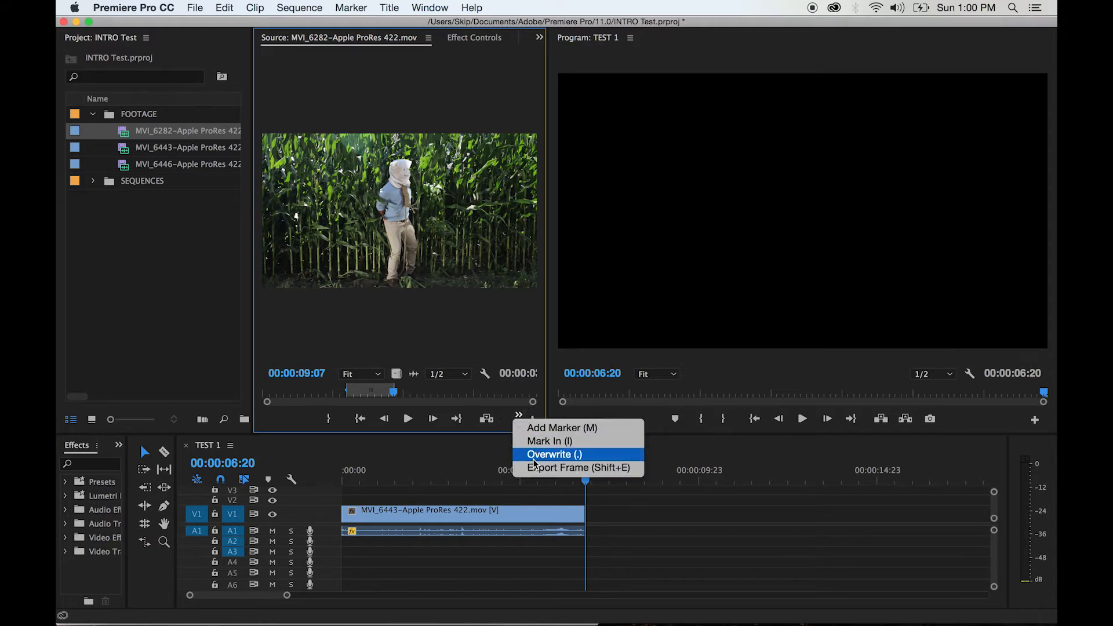
pyautogui.click(428, 231)
pyautogui.moveTo(421, 235); pyautogui.dragTo(597, 511)
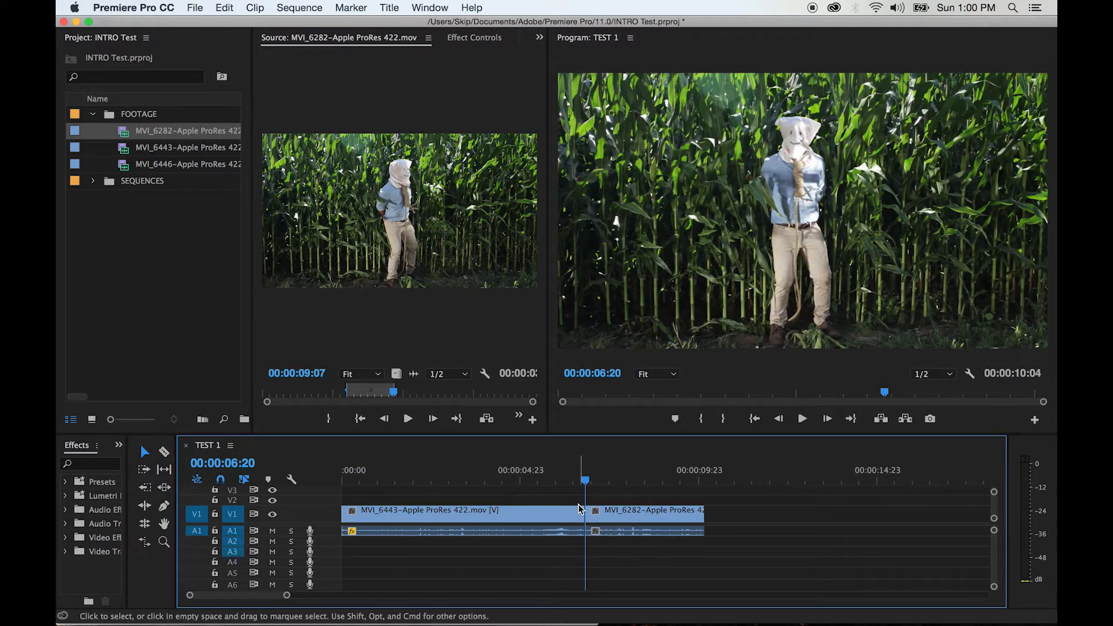
# Enlarge the timeline area and play the sequence across the cut between MVI_6443 and MVI_6282
pyautogui.press('-')
pyautogui.press('=')
pyautogui.moveTo(574, 436); pyautogui.dragTo(576, 341)
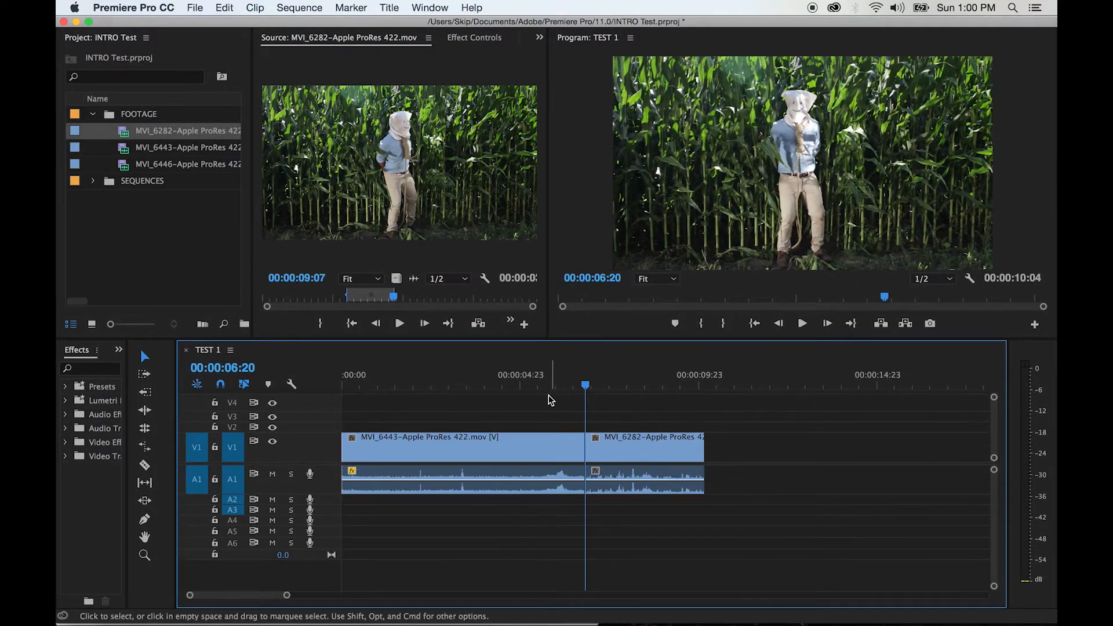
pyautogui.click(539, 386)
pyautogui.press('space')
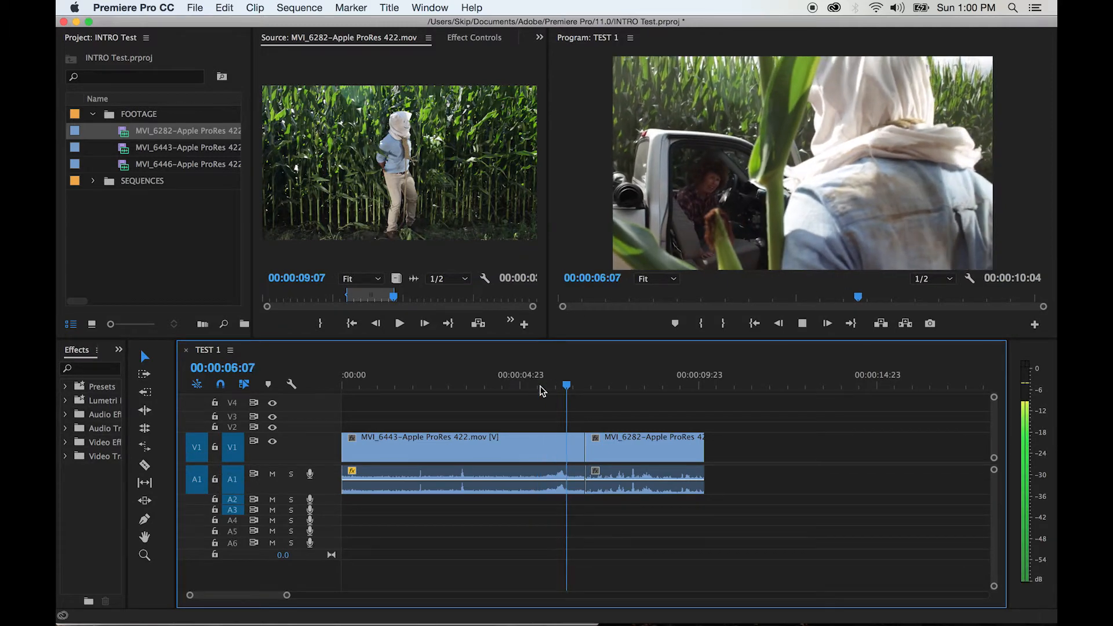
pyautogui.press('space')
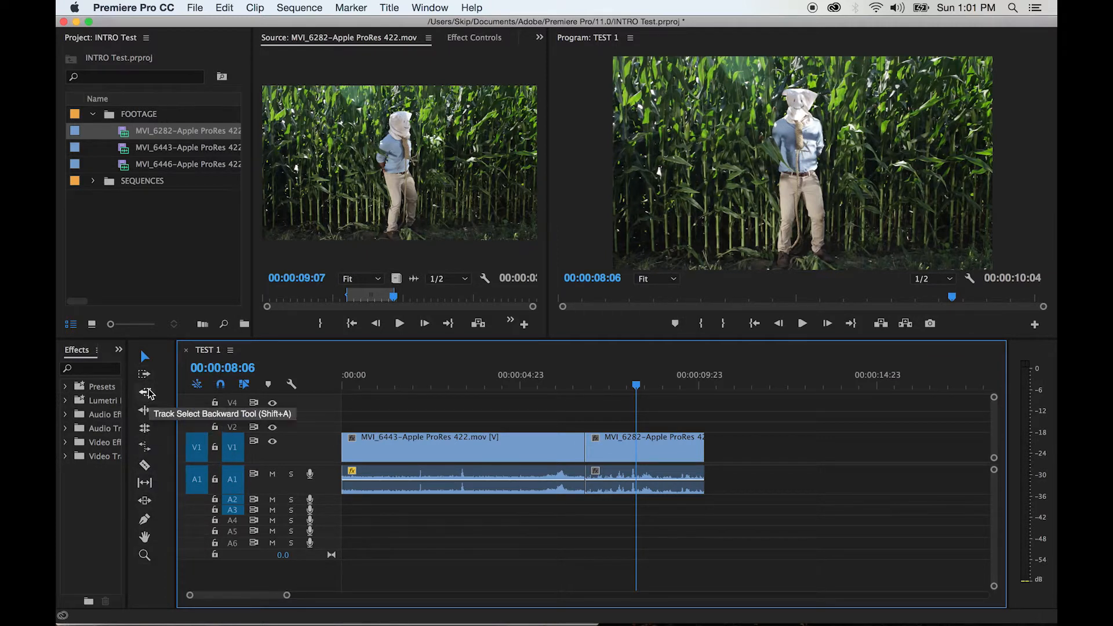
# Try moving the MVI_6282 clip with the Selection tool onto V3 above MVI_6443, and undo the move
pyautogui.click(145, 356)
pyautogui.moveTo(641, 452); pyautogui.dragTo(499, 420)
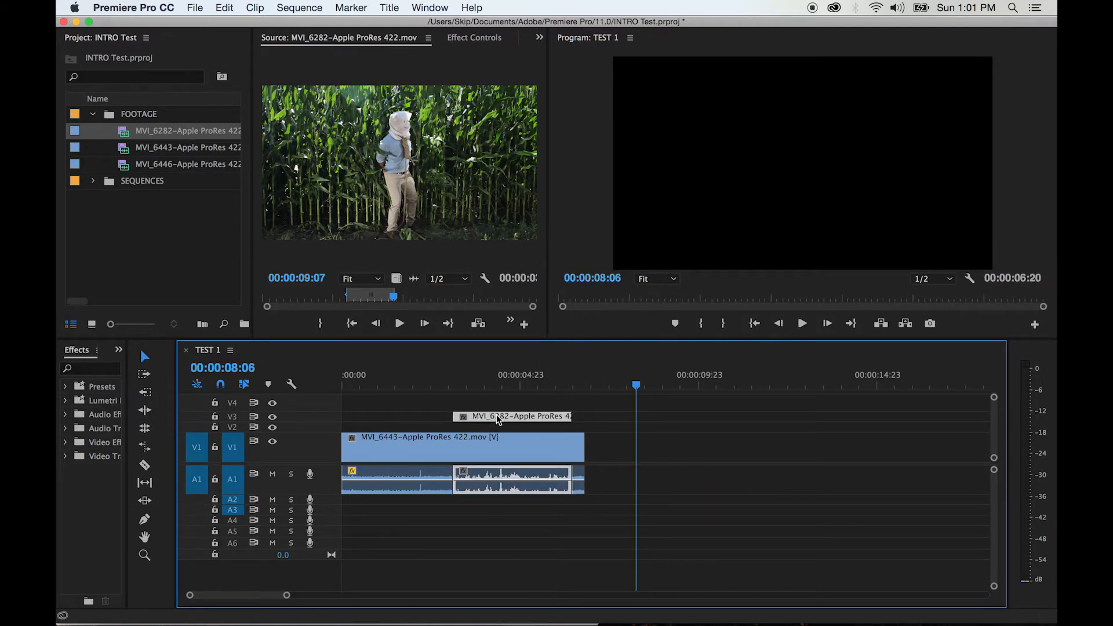
pyautogui.press('super+z')
pyautogui.press('super+z')
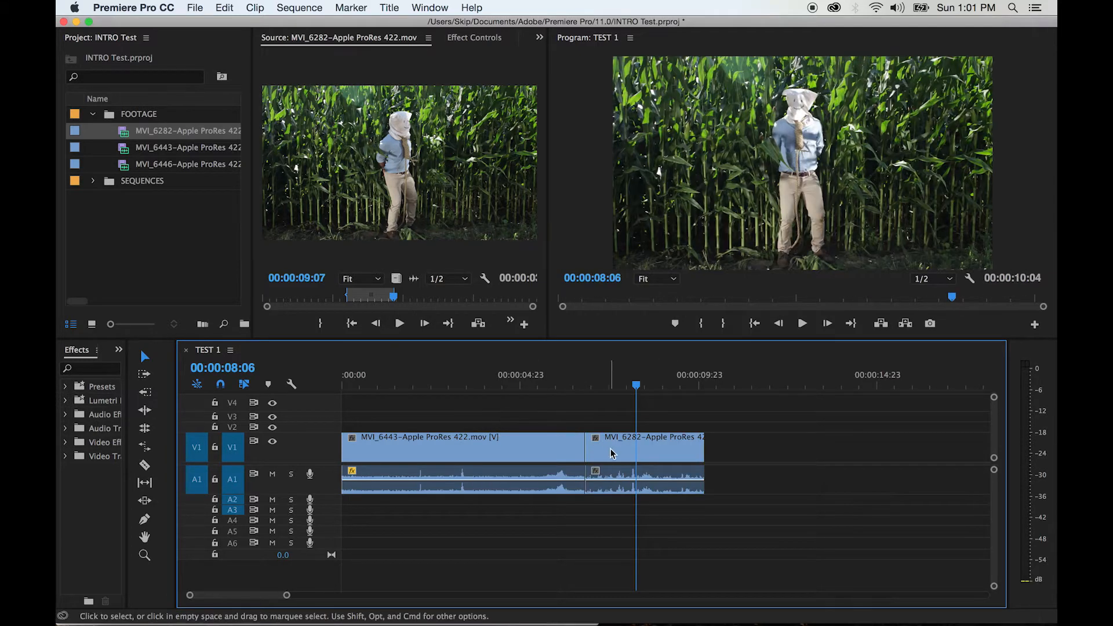
# Try trimming the start of the MVI_6282 timeline clip to 00:00:08:06, play it, and delete the gap before it
pyautogui.moveTo(587, 450); pyautogui.dragTo(645, 449)
pyautogui.press('space')
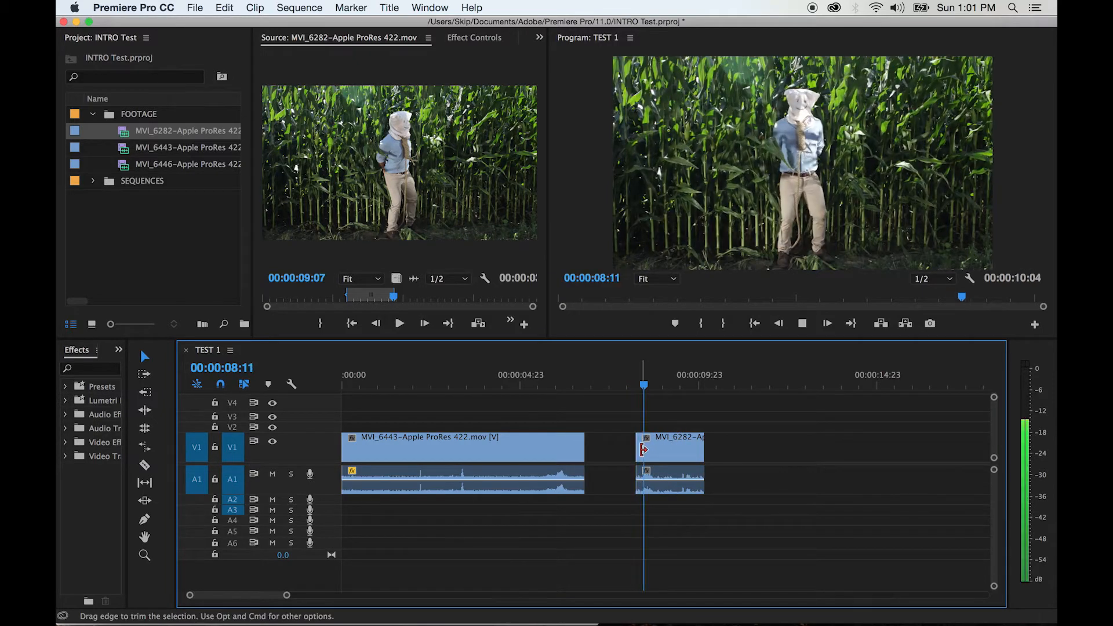
pyautogui.press('space')
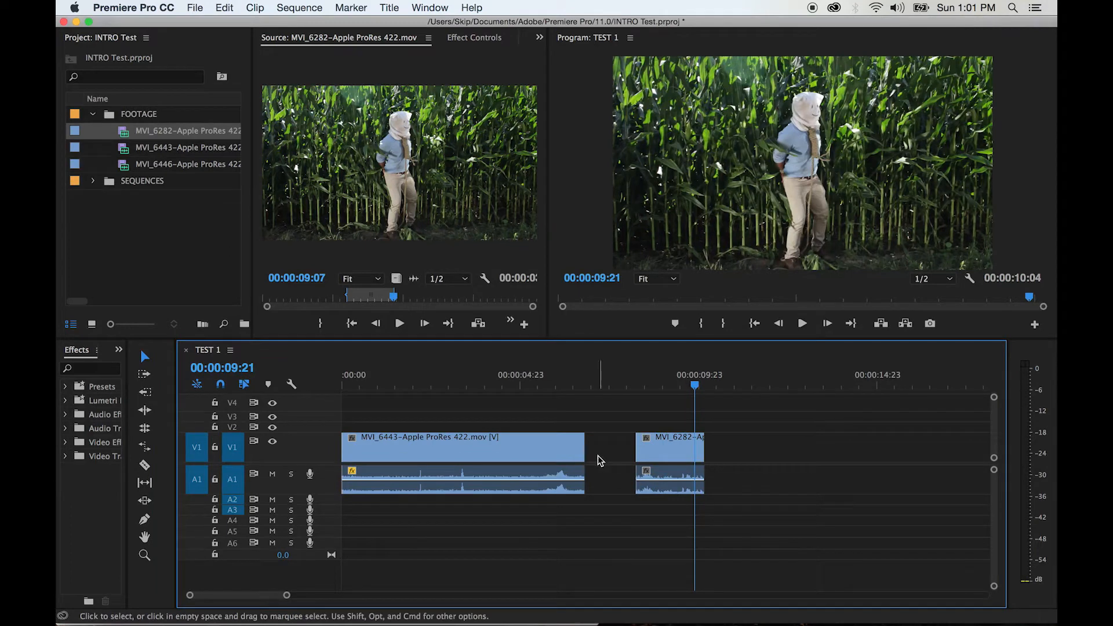
pyautogui.click(611, 460)
pyautogui.press('BackSpace')
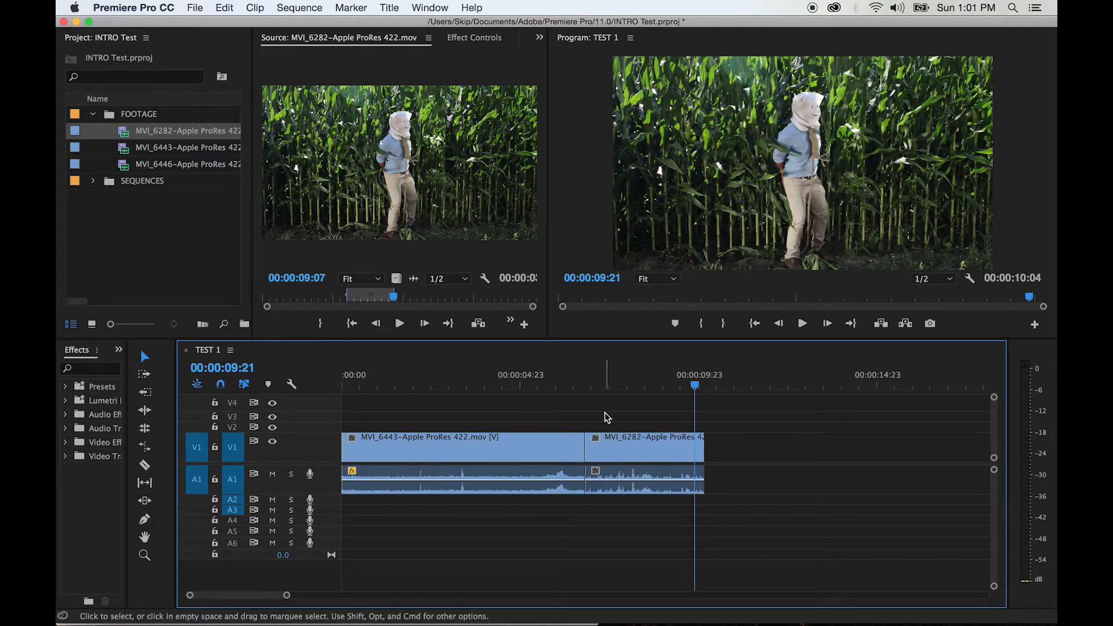
# Return the playhead to the cut at 00:00:06:20 and ripple-trim about one second off the start of MVI_6282
pyautogui.click(592, 390)
pyautogui.moveTo(594, 393); pyautogui.dragTo(586, 391)
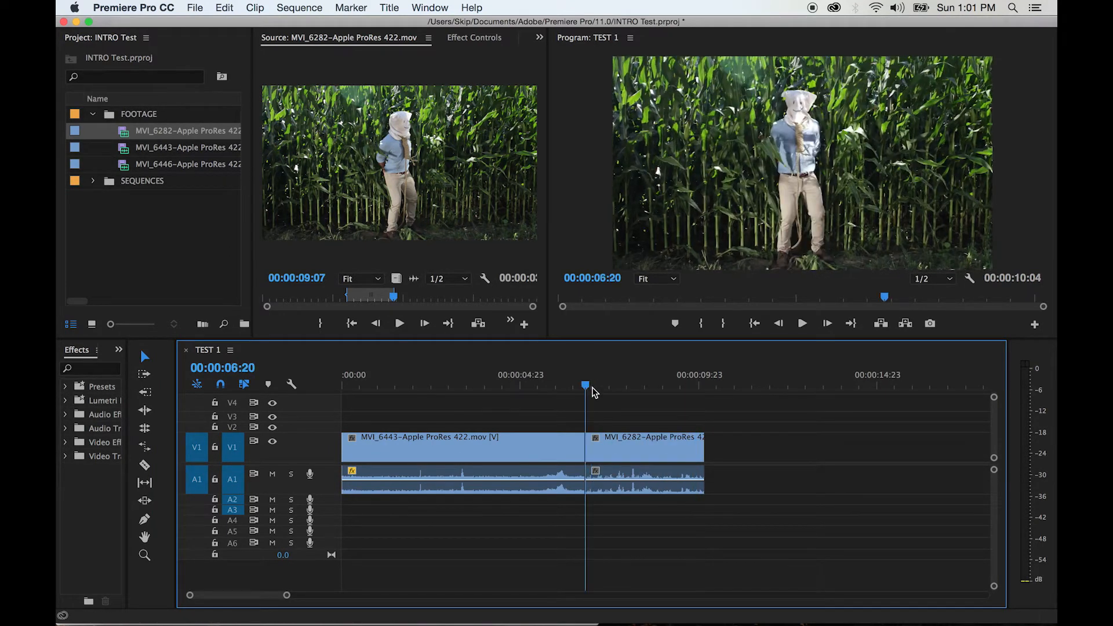
pyautogui.click(147, 412)
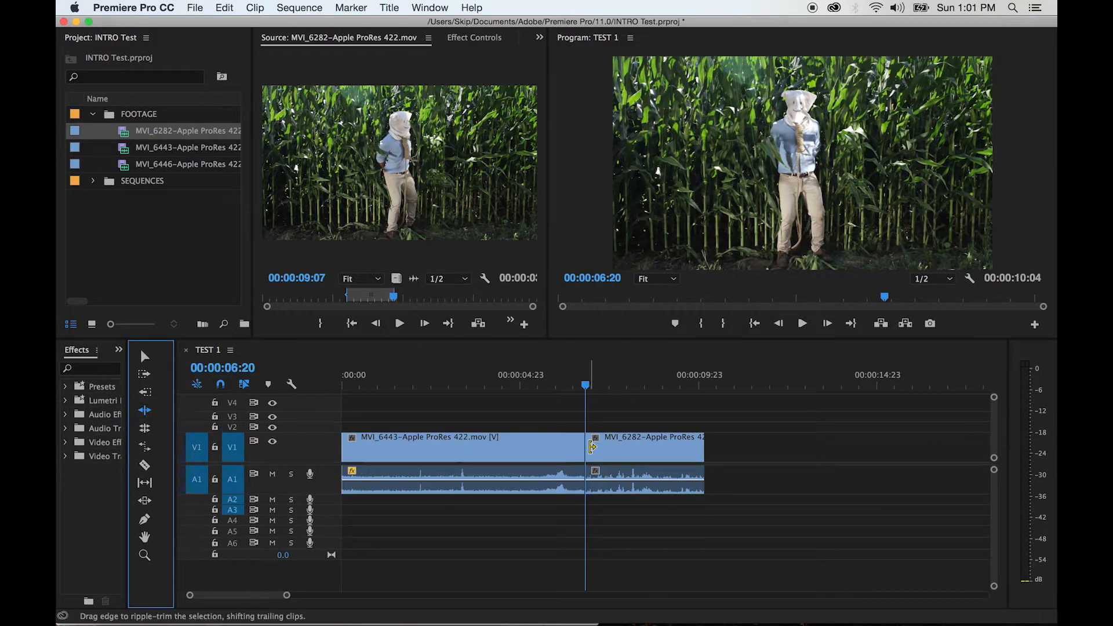
pyautogui.moveTo(591, 447); pyautogui.dragTo(621, 447)
pyautogui.moveTo(623, 445); pyautogui.dragTo(626, 445)
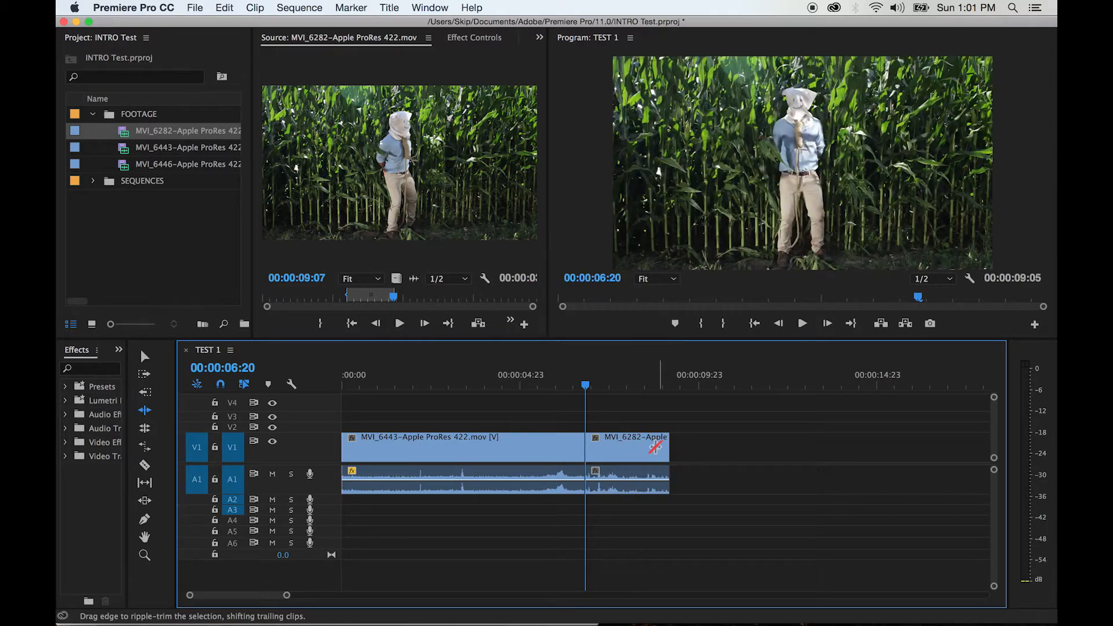
# Play the sequence from just before the cut between MVI_6443 and MVI_6282 through to its end
pyautogui.click(569, 384)
pyautogui.press('space')
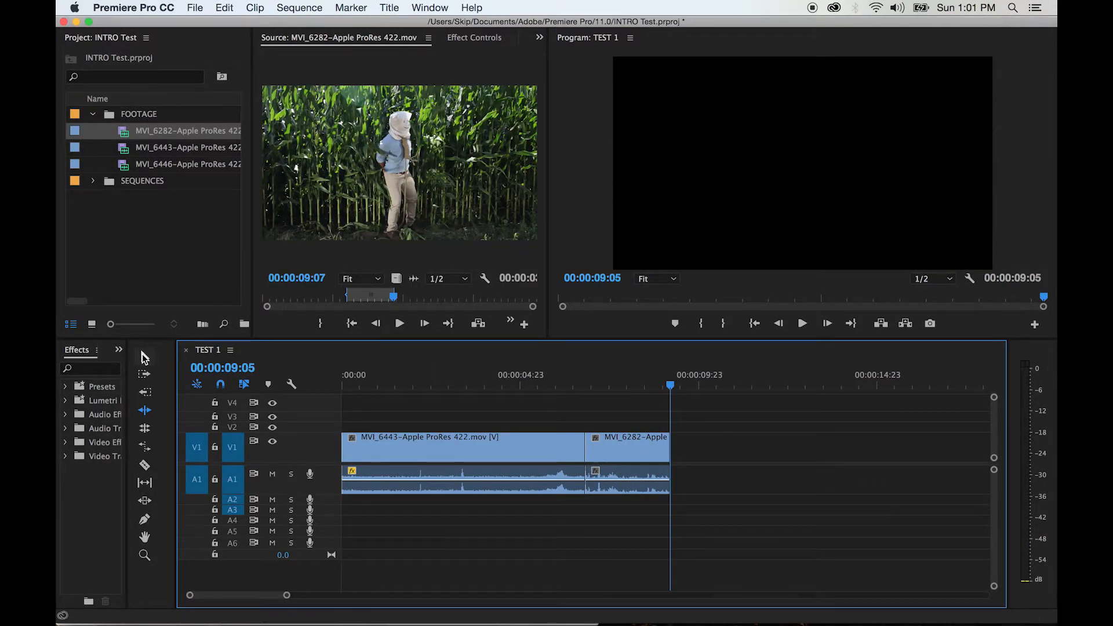
# Find the frame at 00:00:01:13 and split the MVI_6443 clip there with the Razor tool
pyautogui.click(145, 466)
pyautogui.click(412, 383)
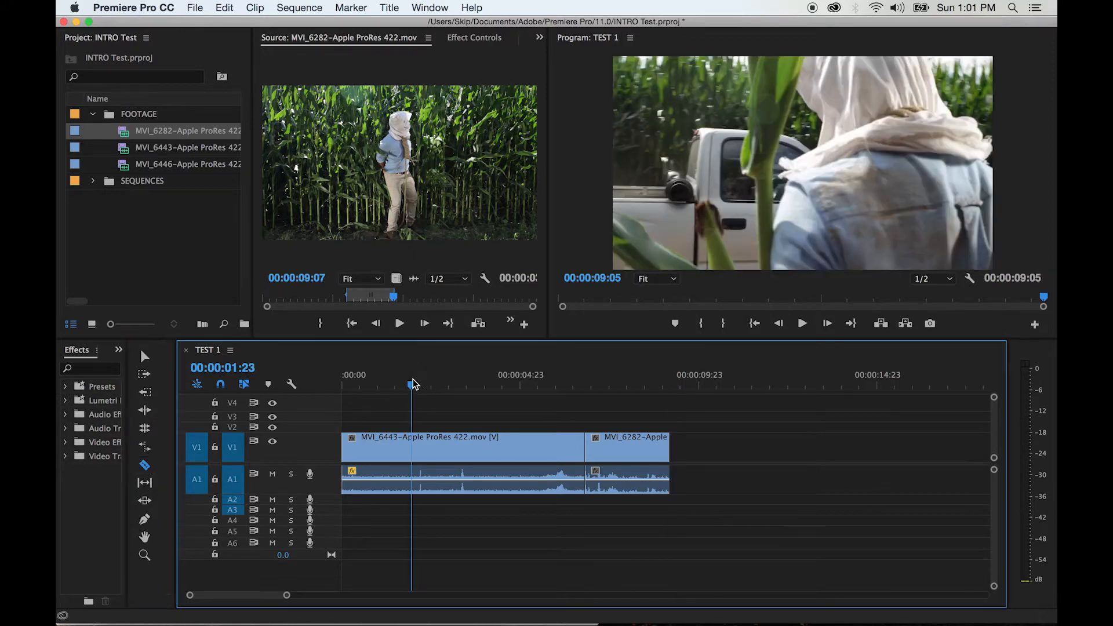
pyautogui.click(381, 384)
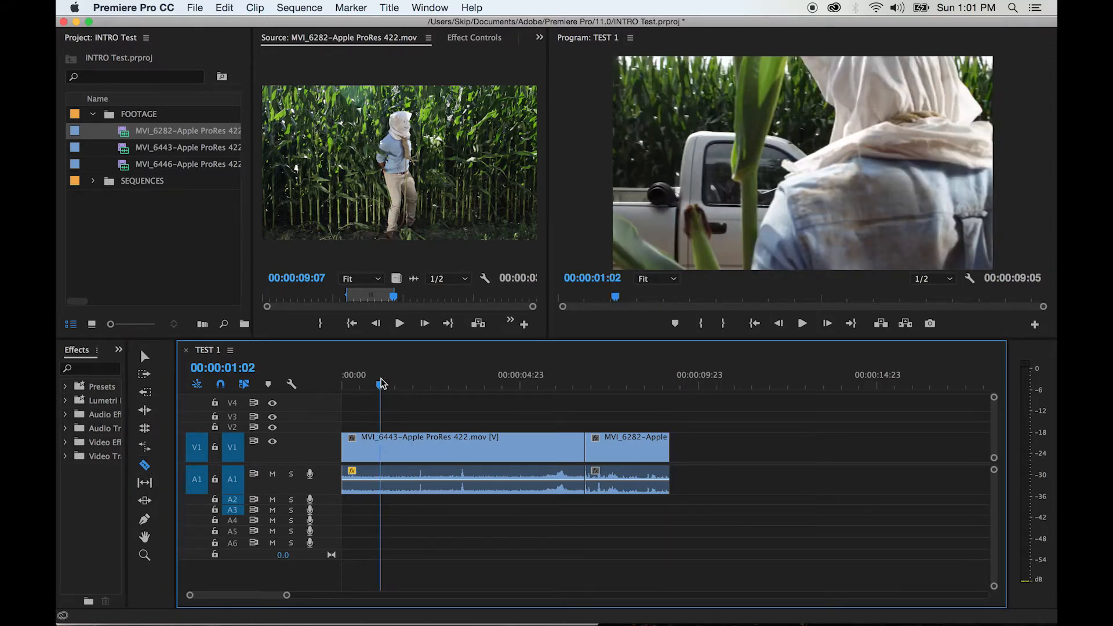
pyautogui.moveTo(361, 386); pyautogui.dragTo(325, 381)
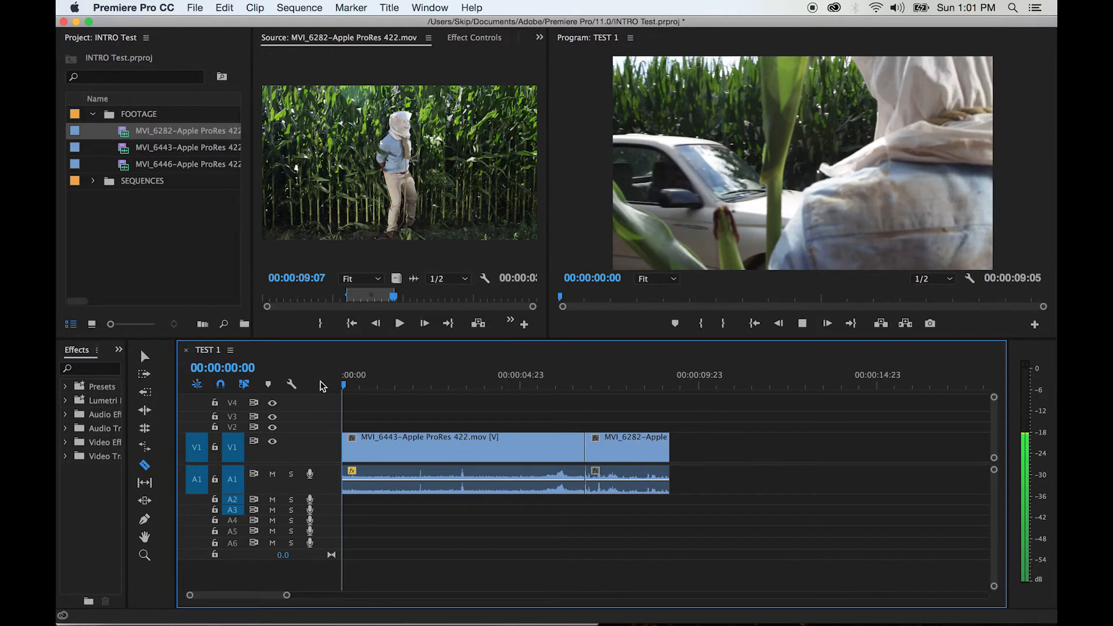
pyautogui.press('space')
pyautogui.press('space')
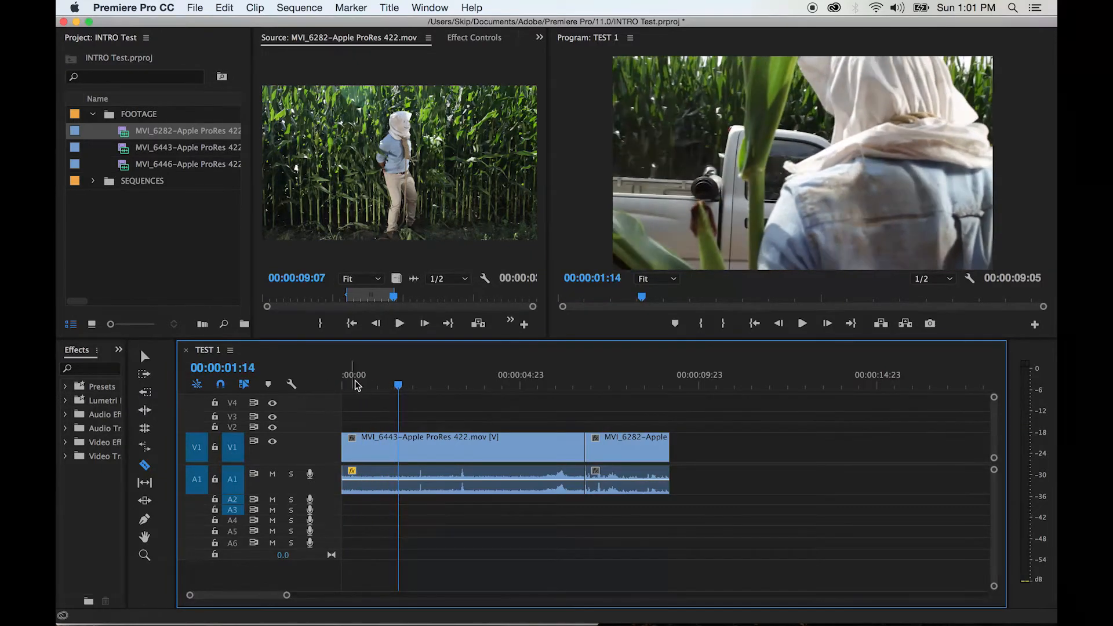
pyautogui.moveTo(400, 386); pyautogui.dragTo(396, 383)
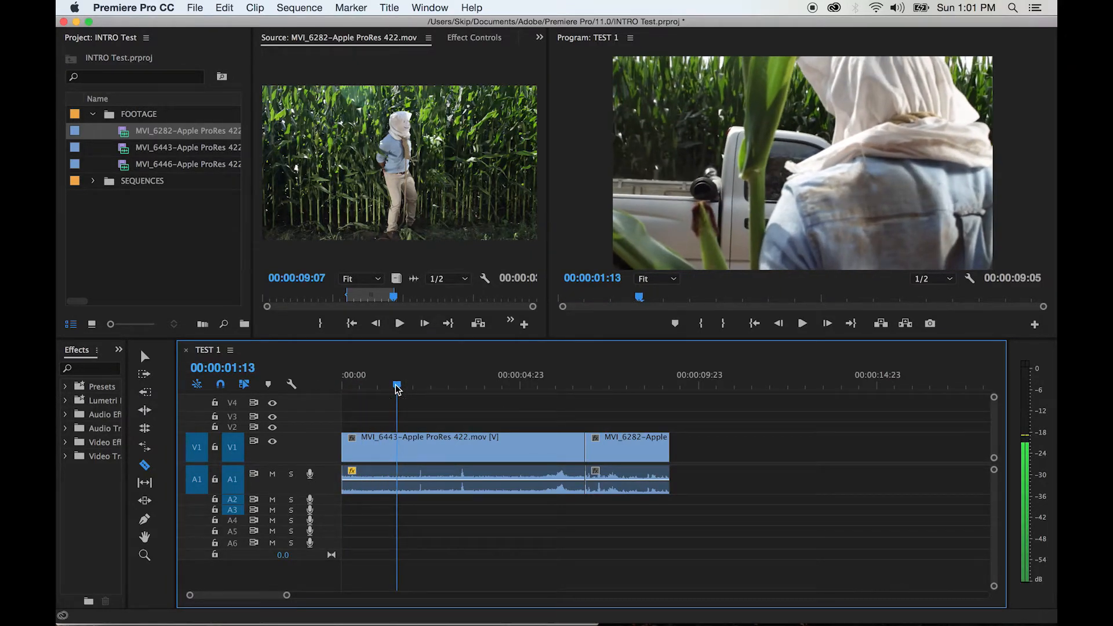
pyautogui.click(398, 446)
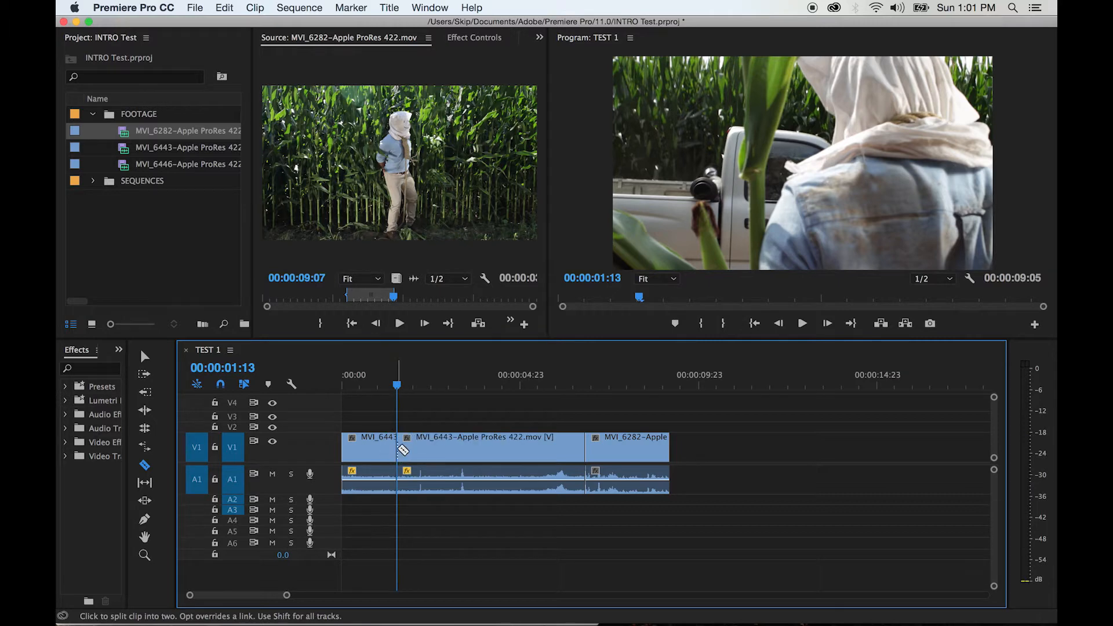
# Delete the short first segment of MVI_6443 with the Selection tool and close the gap it leaves
pyautogui.click(368, 387)
pyautogui.moveTo(368, 387); pyautogui.dragTo(362, 387)
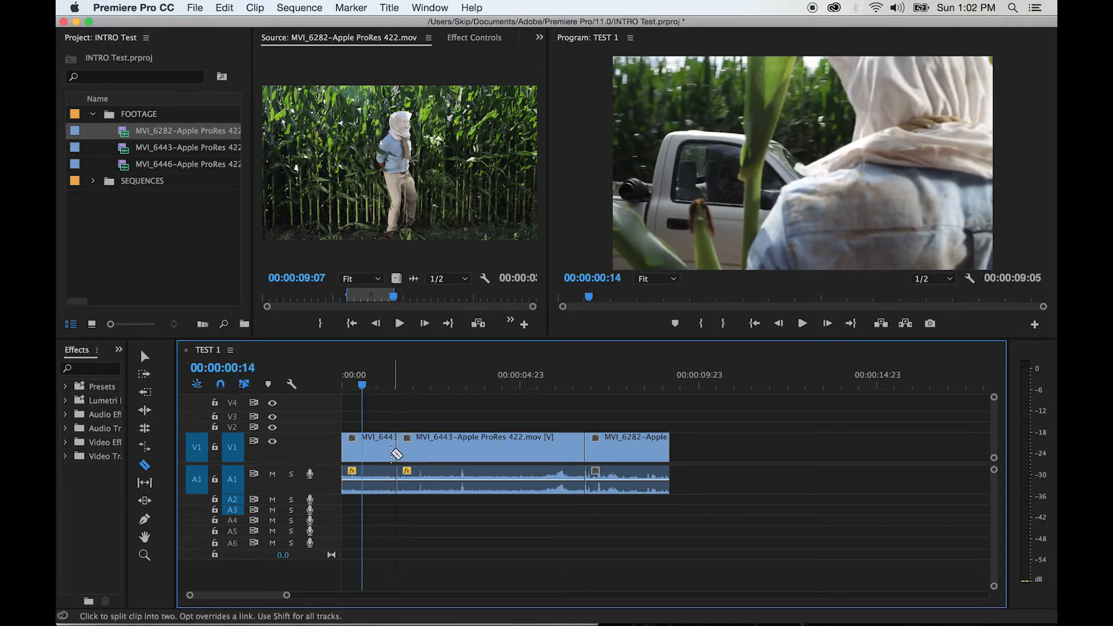
pyautogui.click(145, 357)
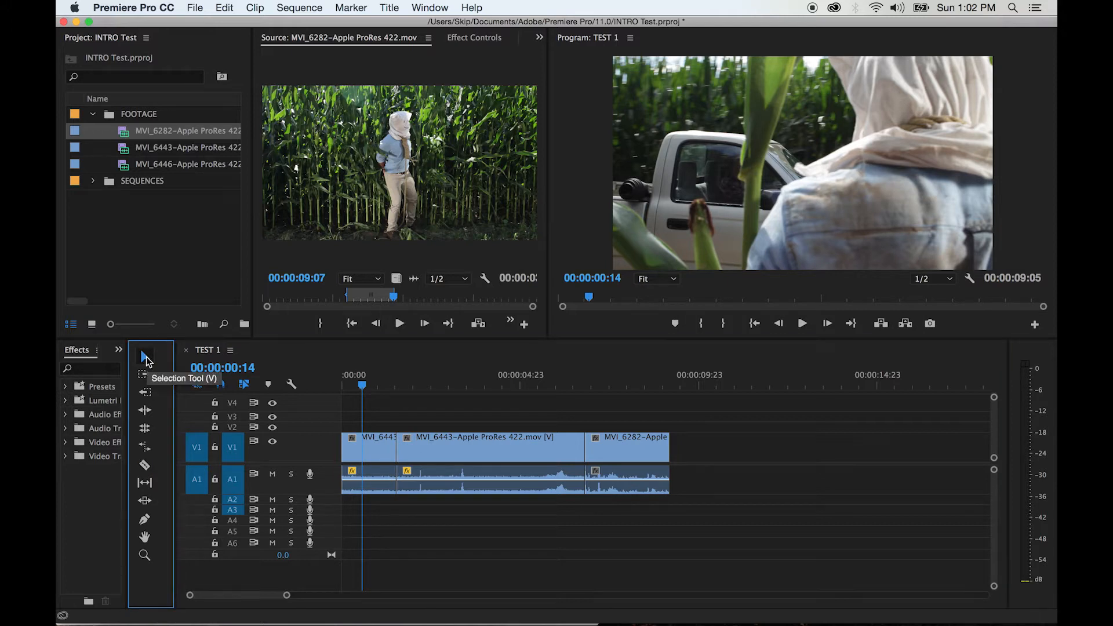
pyautogui.click(377, 453)
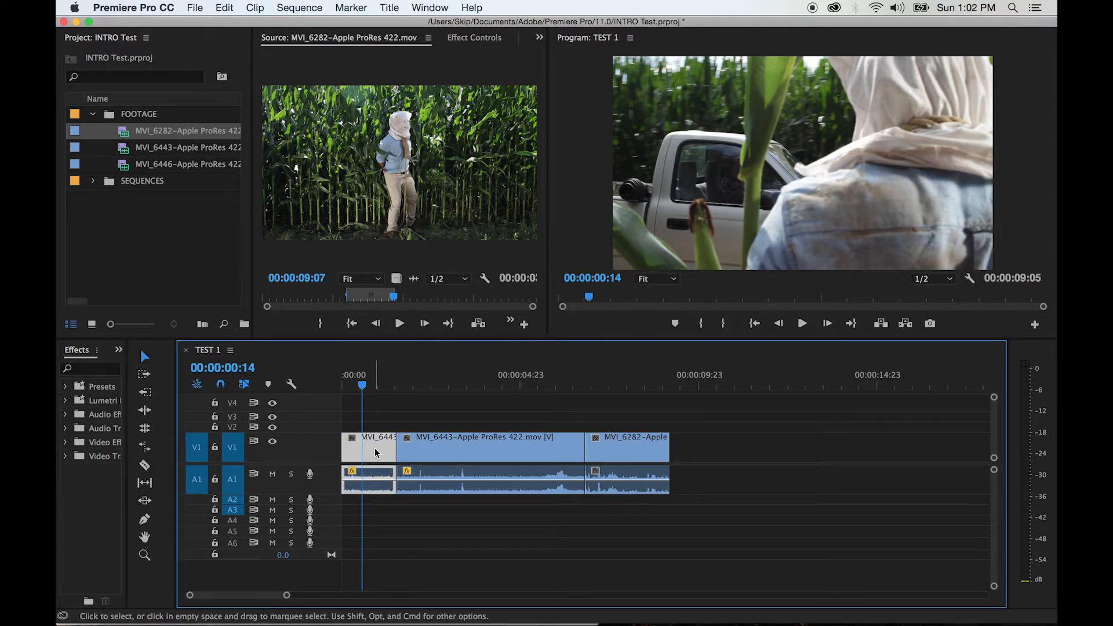
pyautogui.press('Delete')
pyautogui.click(377, 453)
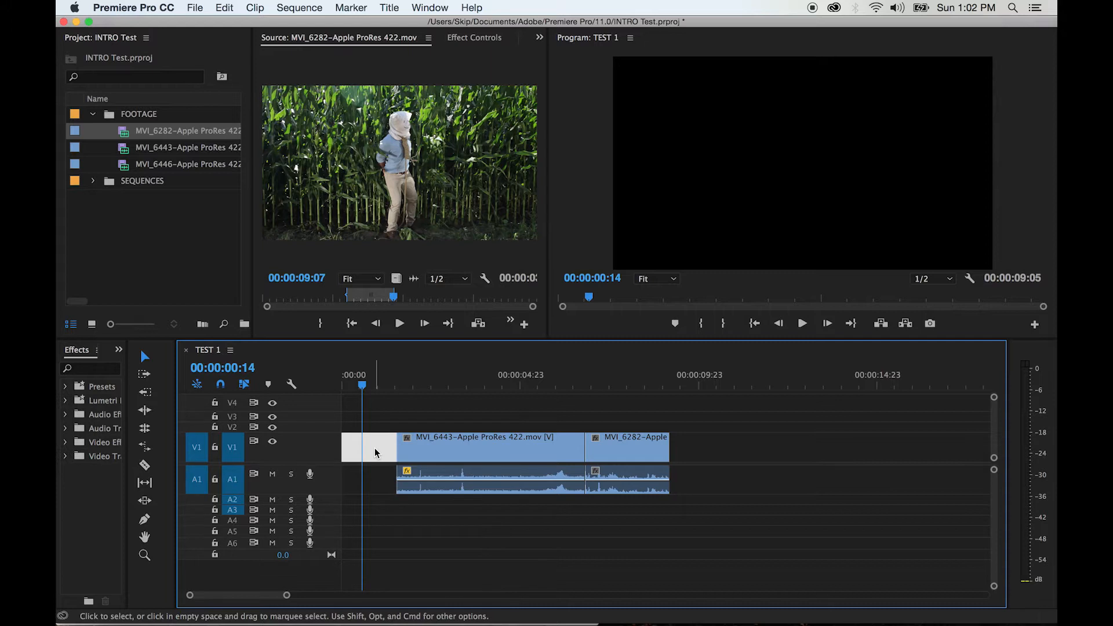
pyautogui.press('Delete')
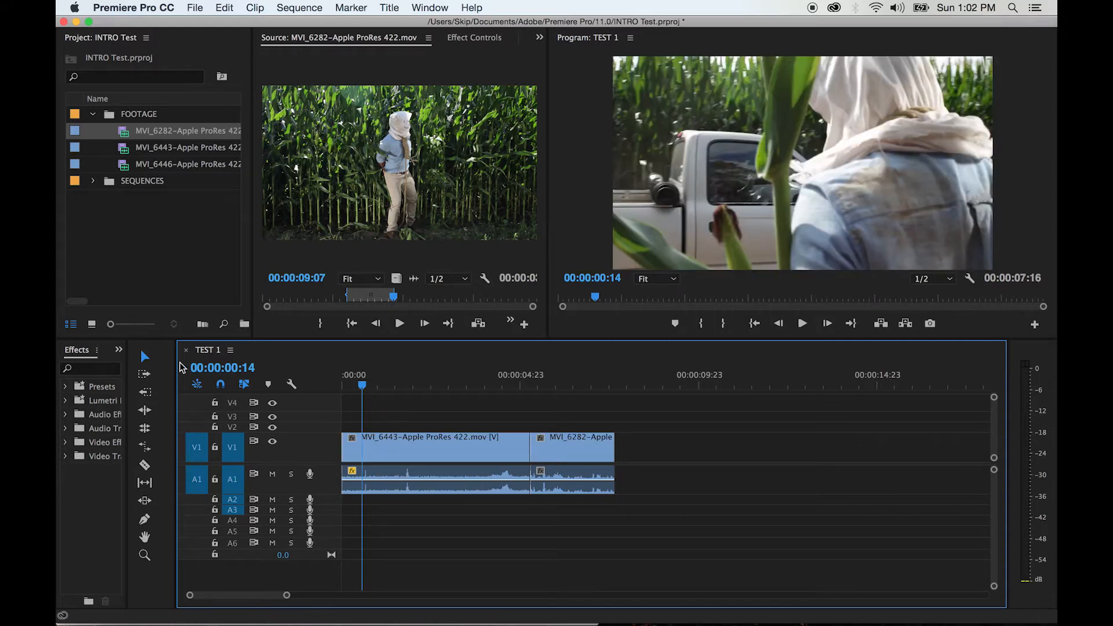
# Try splitting off a middle section of MVI_6443 with the Razor tool and deleting it with its gap, and undo these edits
pyautogui.click(144, 465)
pyautogui.click(414, 450)
pyautogui.click(459, 449)
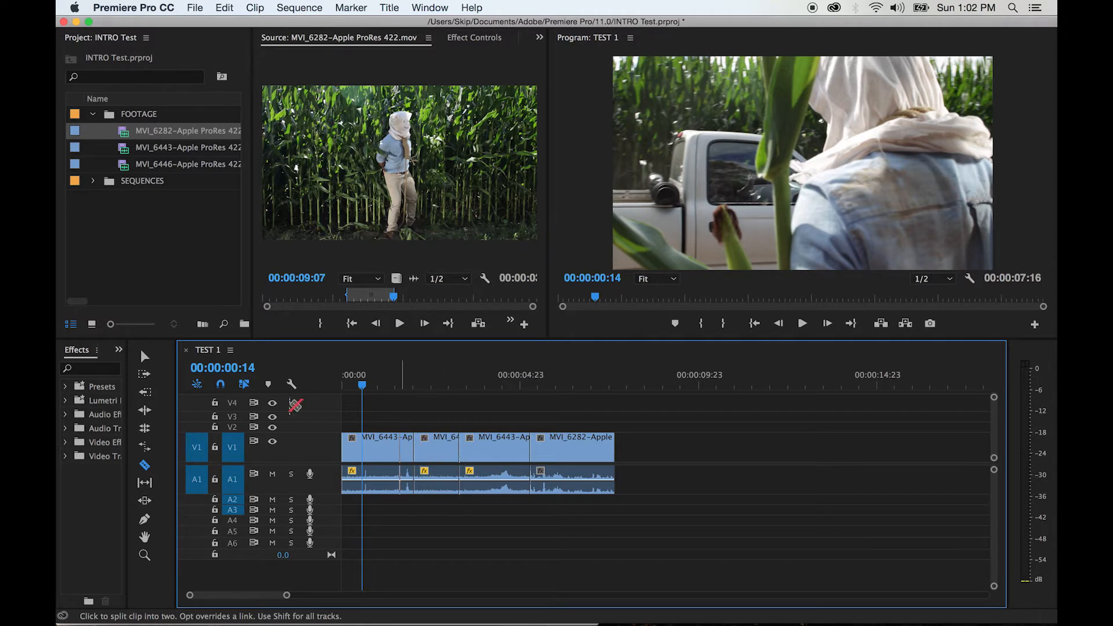
pyautogui.click(144, 355)
pyautogui.click(437, 440)
pyautogui.press('Delete')
pyautogui.click(443, 447)
pyautogui.press('Delete')
pyautogui.press('super+z')
pyautogui.press('super+z')
pyautogui.press('super+z')
pyautogui.press('super+z')
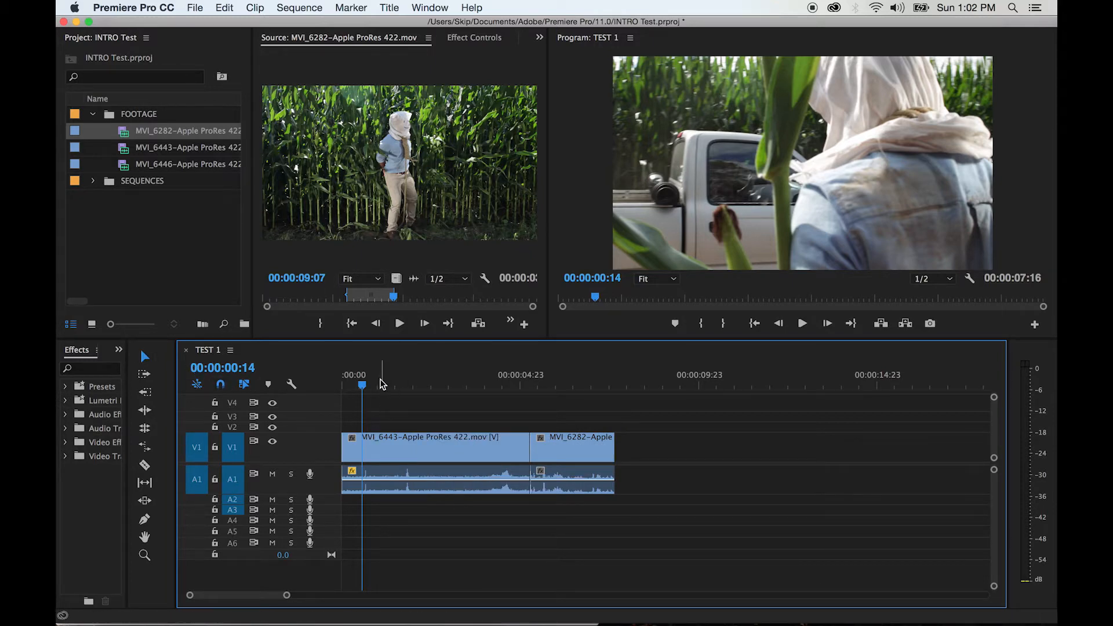
# Play the sequence from shortly before the cut into the MVI_6282 clip
pyautogui.moveTo(362, 383); pyautogui.dragTo(341, 383)
pyautogui.click(144, 356)
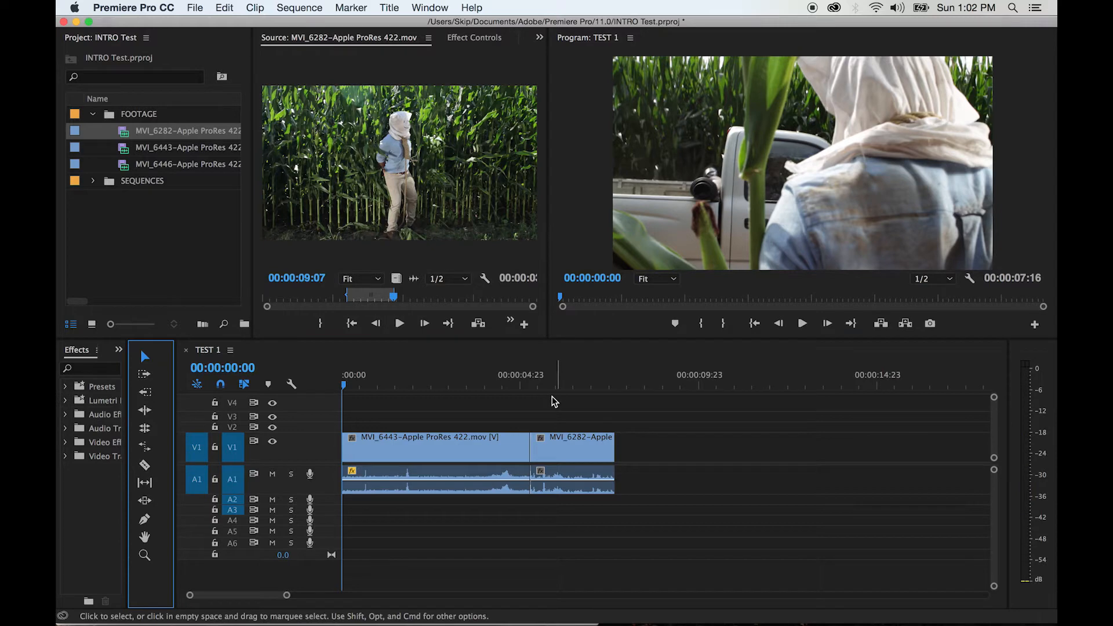
pyautogui.click(495, 390)
pyautogui.click(489, 386)
pyautogui.press('space')
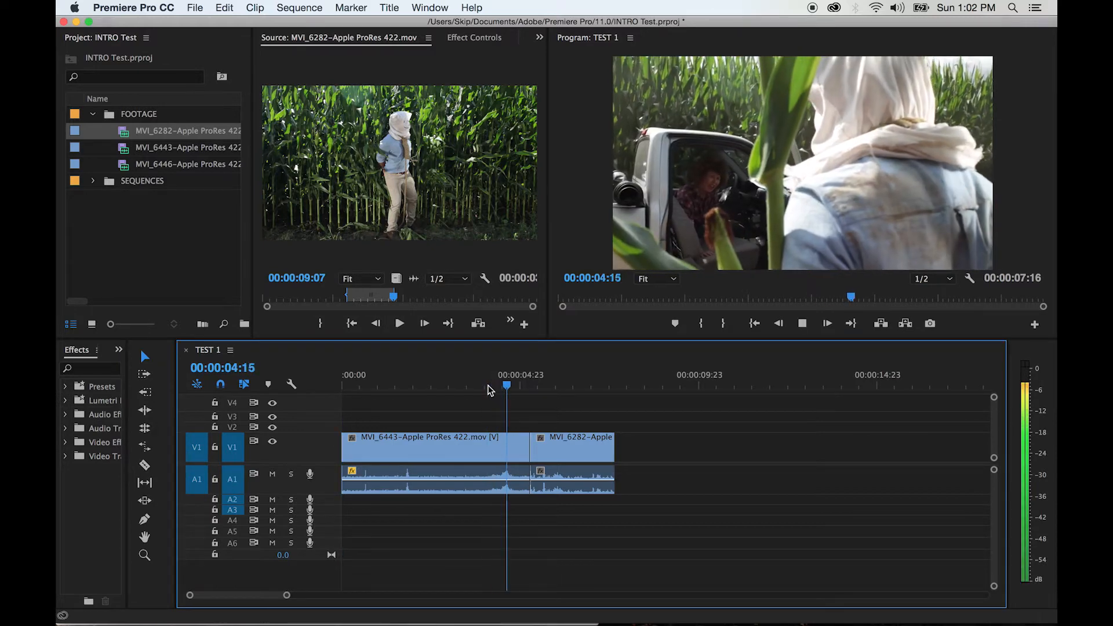
pyautogui.press('space')
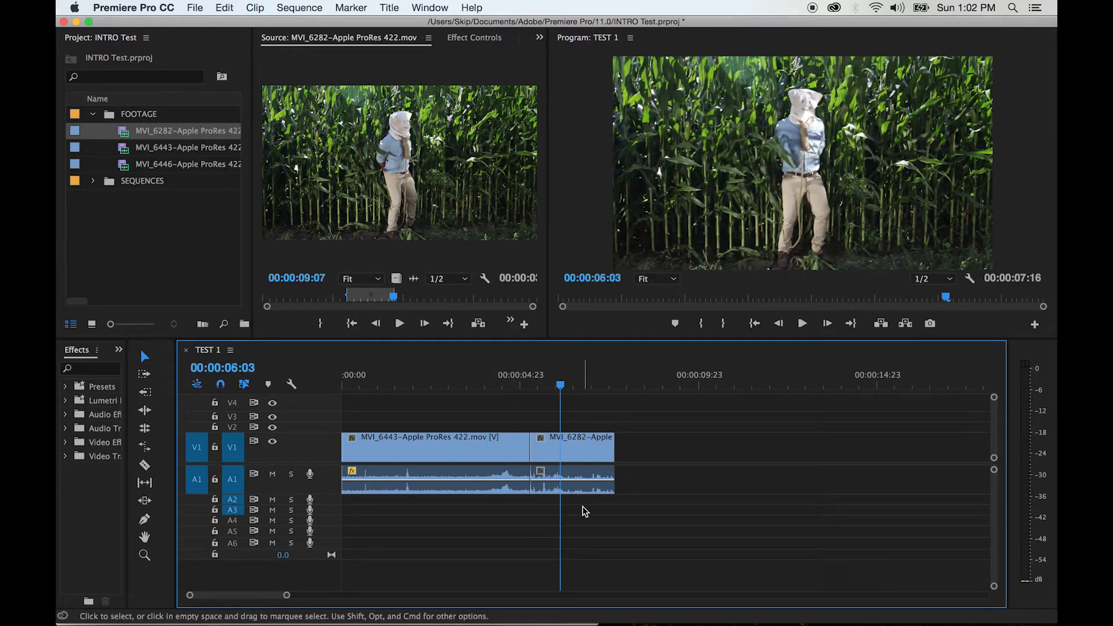
# Unlink the video and audio of the MVI_6282 timeline clip and delete its audio from A1
pyautogui.moveTo(567, 441)
pyautogui.mouseDown()
pyautogui.moveTo(616, 458)
pyautogui.moveTo(616, 476)
pyautogui.moveTo(605, 449)
pyautogui.moveTo(667, 458)
pyautogui.moveTo(608, 442)
pyautogui.moveTo(614, 423)
pyautogui.moveTo(616, 449)
pyautogui.moveTo(567, 443)
pyautogui.mouseUp()
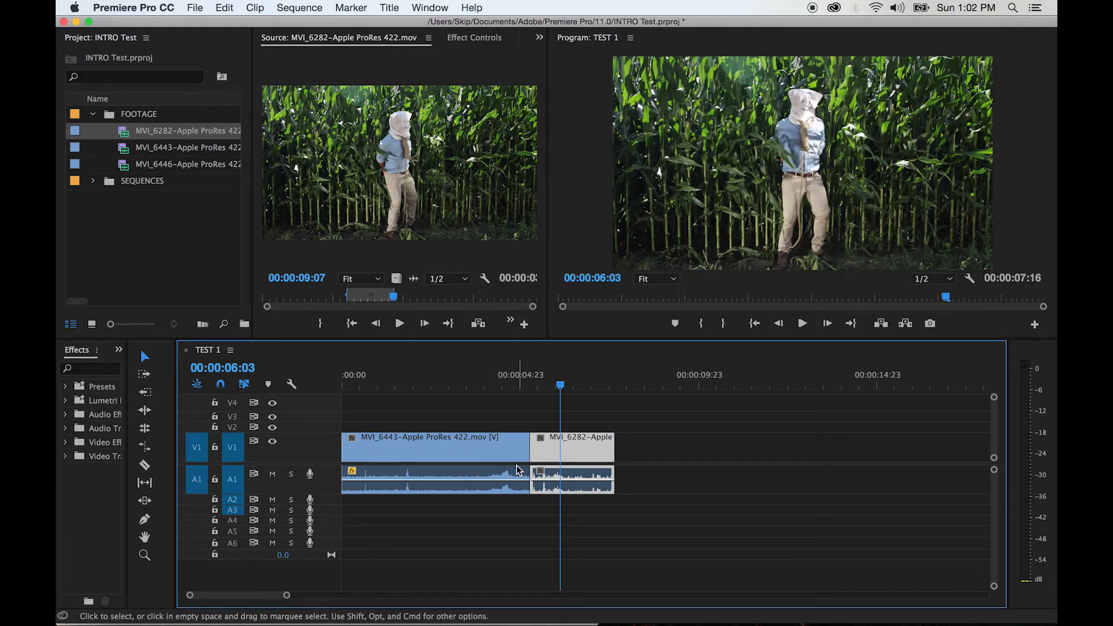
pyautogui.moveTo(488, 467)
pyautogui.rightClick(555, 454)
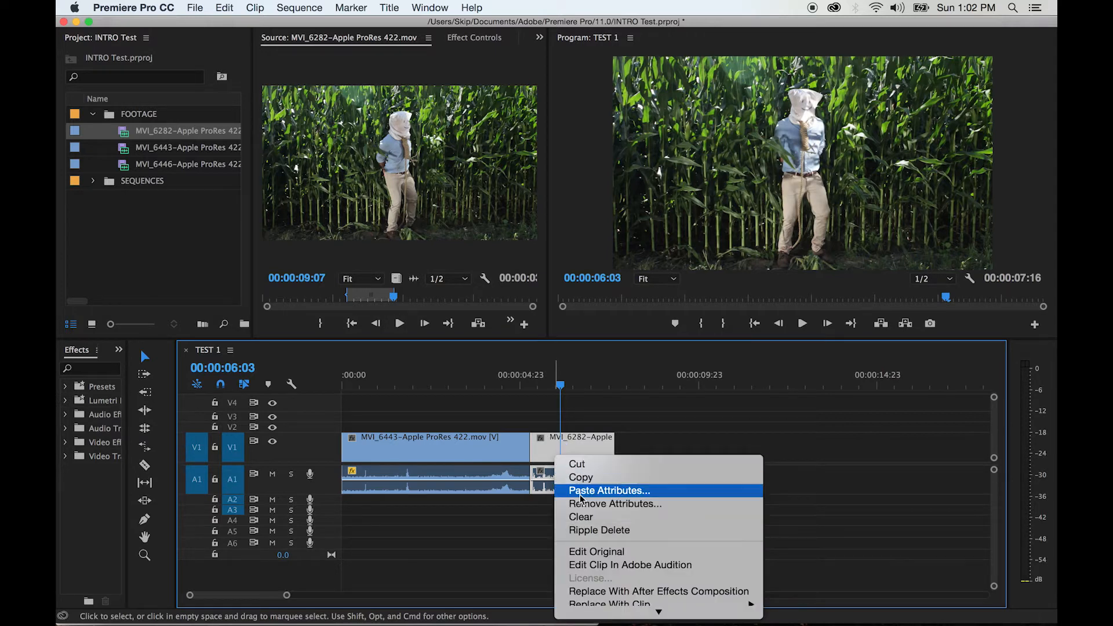
pyautogui.moveTo(597, 612)
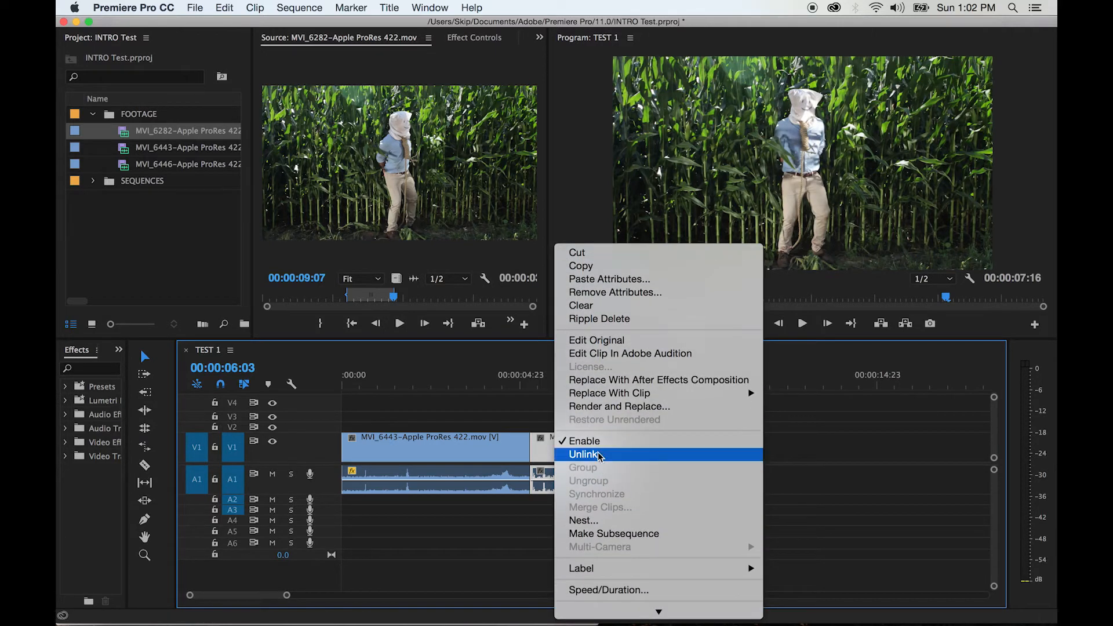
pyautogui.click(599, 457)
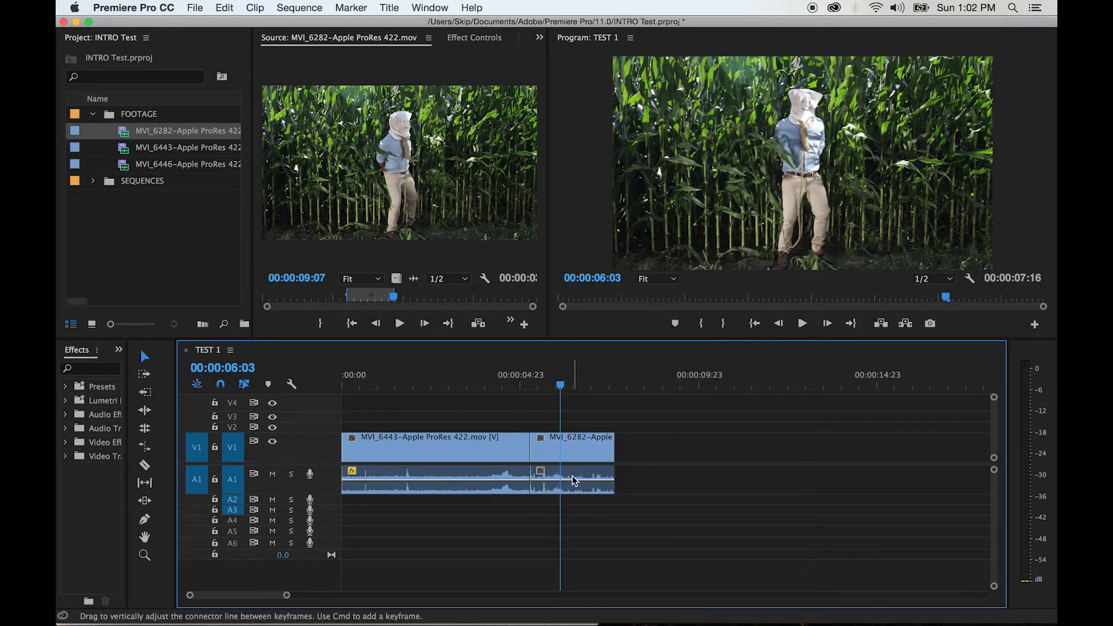
pyautogui.moveTo(567, 446)
pyautogui.mouseDown()
pyautogui.moveTo(653, 447)
pyautogui.moveTo(566, 448)
pyautogui.mouseUp()
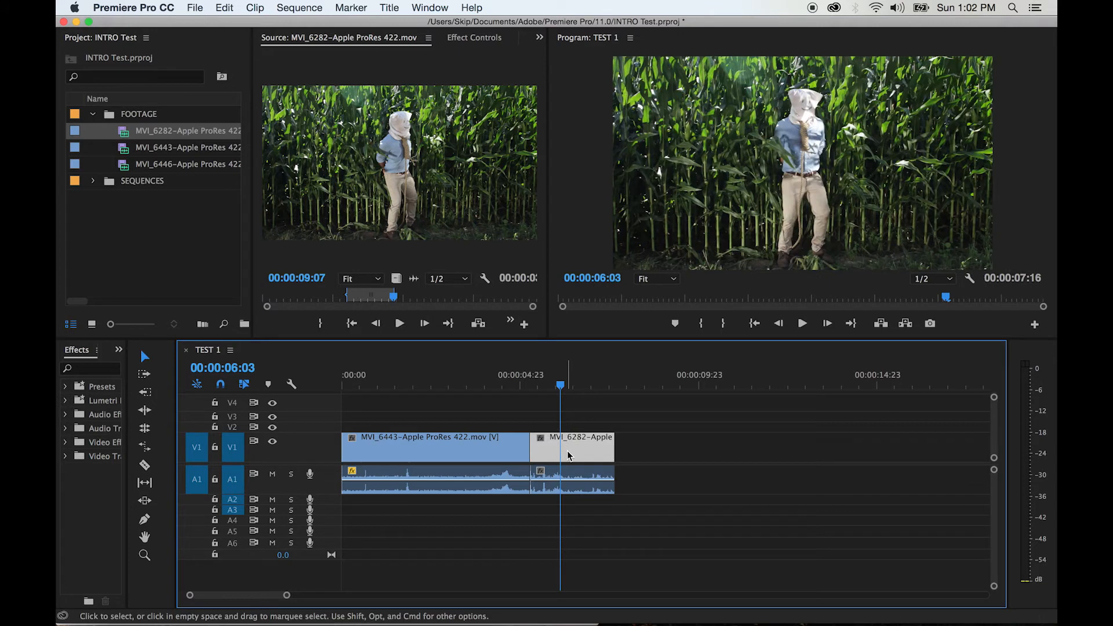
pyautogui.click(576, 473)
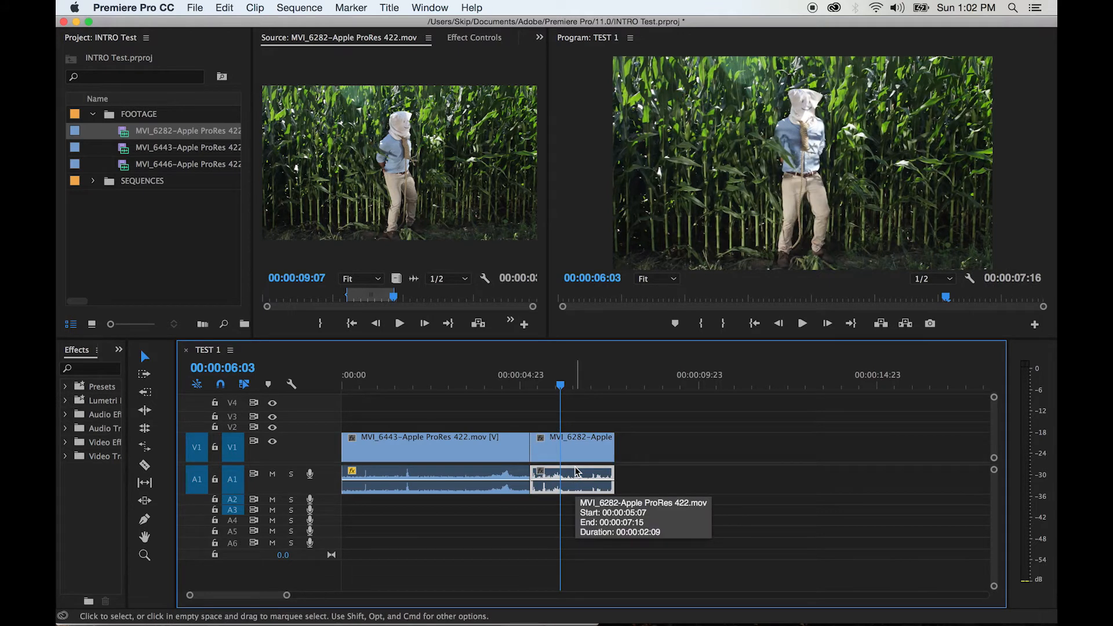
pyautogui.press('Delete')
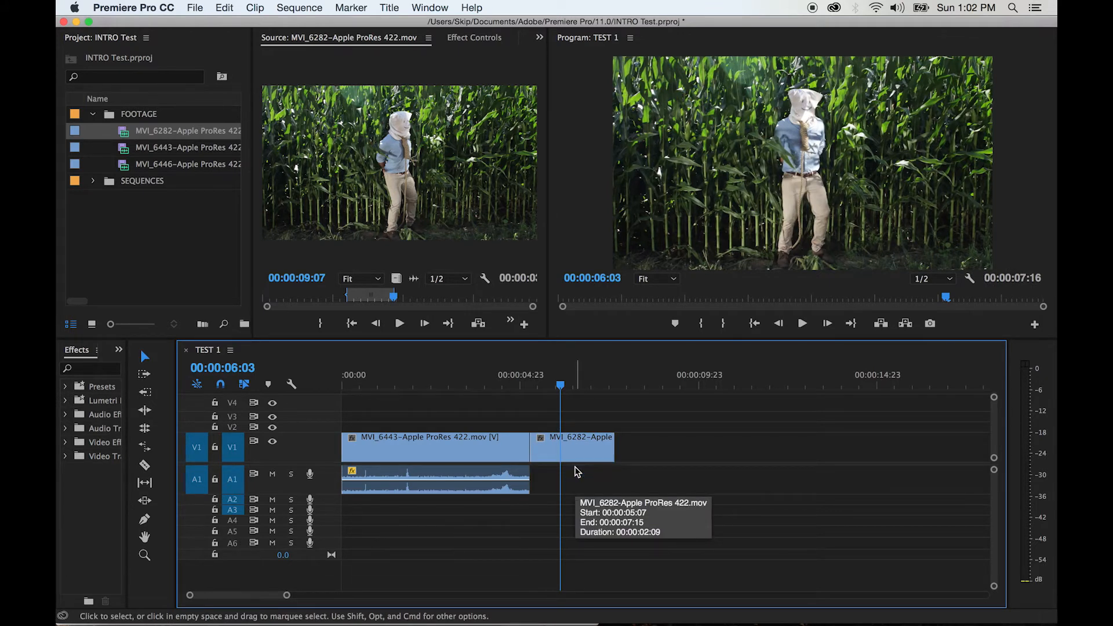
# Unlink the video and audio of the MVI_6443 timeline clip and select only its audio on A1
pyautogui.click(451, 441)
pyautogui.rightClick(450, 445)
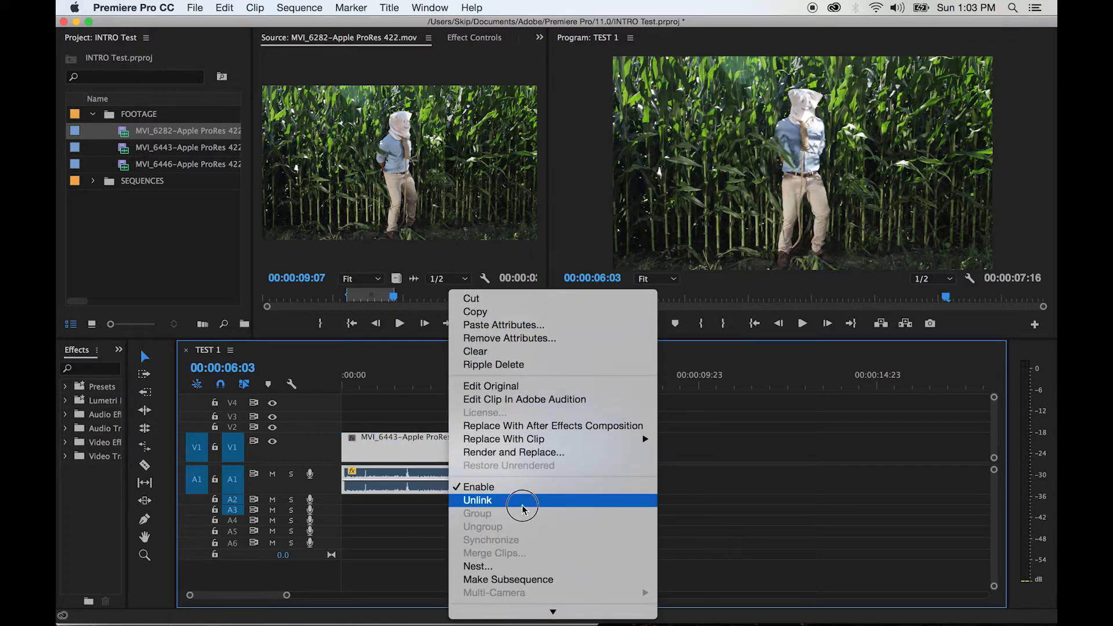
pyautogui.click(525, 500)
pyautogui.click(463, 481)
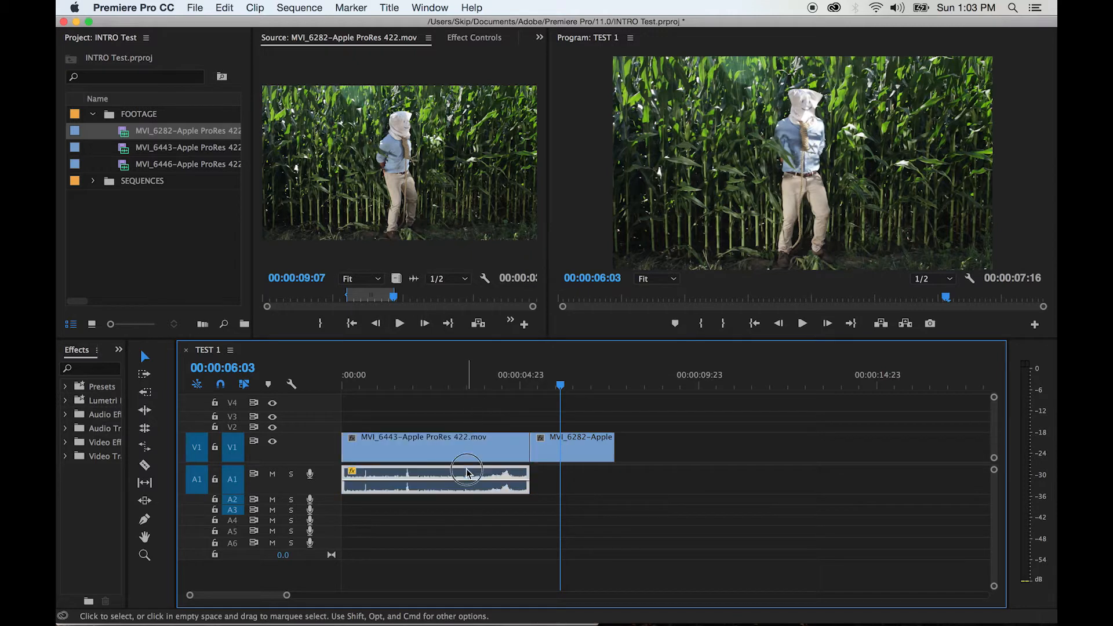
# Play and step frame by frame through the second half of MVI_6443 to examine where its audio peak builds up
pyautogui.click(456, 385)
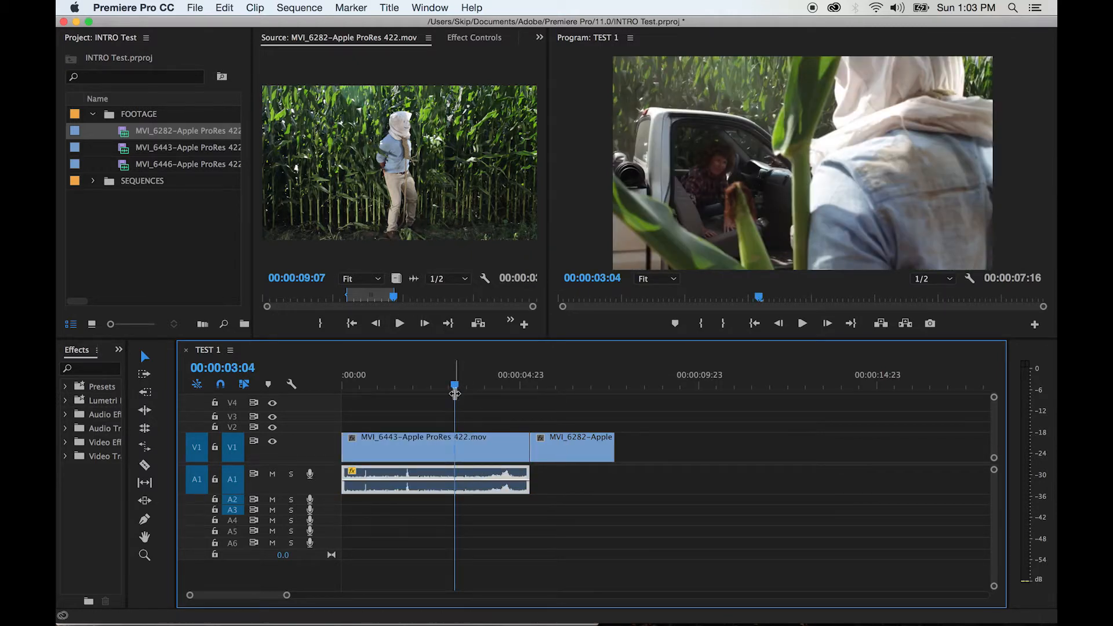
pyautogui.moveTo(458, 388); pyautogui.dragTo(418, 385)
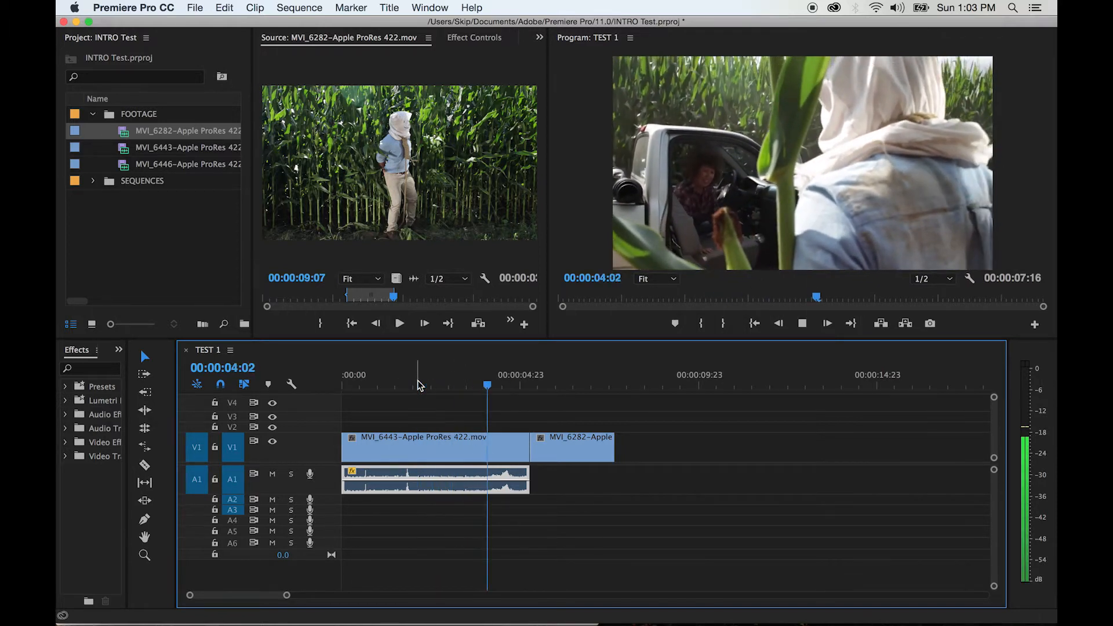
pyautogui.press('space')
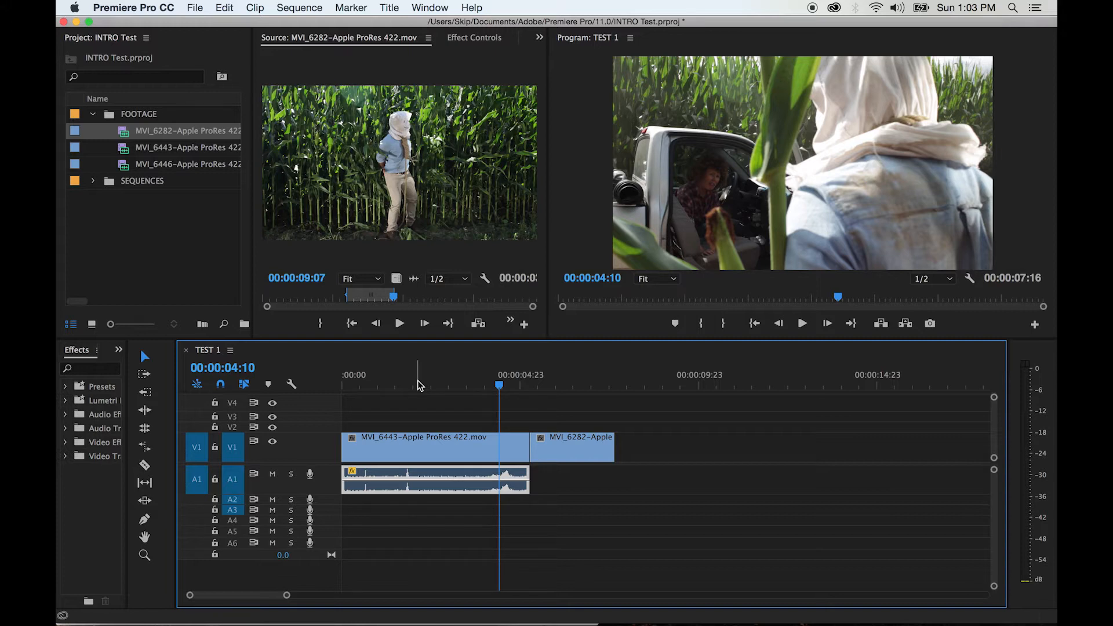
pyautogui.press('Left')
pyautogui.press('Left')
pyautogui.press('Left')
pyautogui.press('Left')
pyautogui.press('Left')
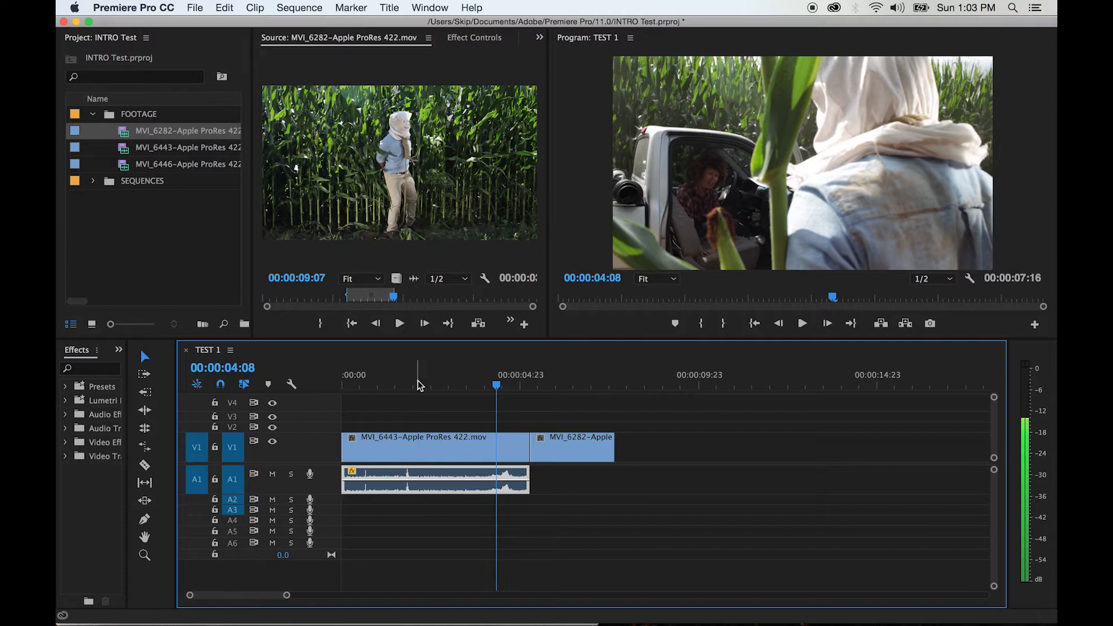
pyautogui.press('Left')
pyautogui.press('Left')
pyautogui.press('Left')
pyautogui.press('Left')
pyautogui.press('Left')
pyautogui.press('Left')
pyautogui.press('Left')
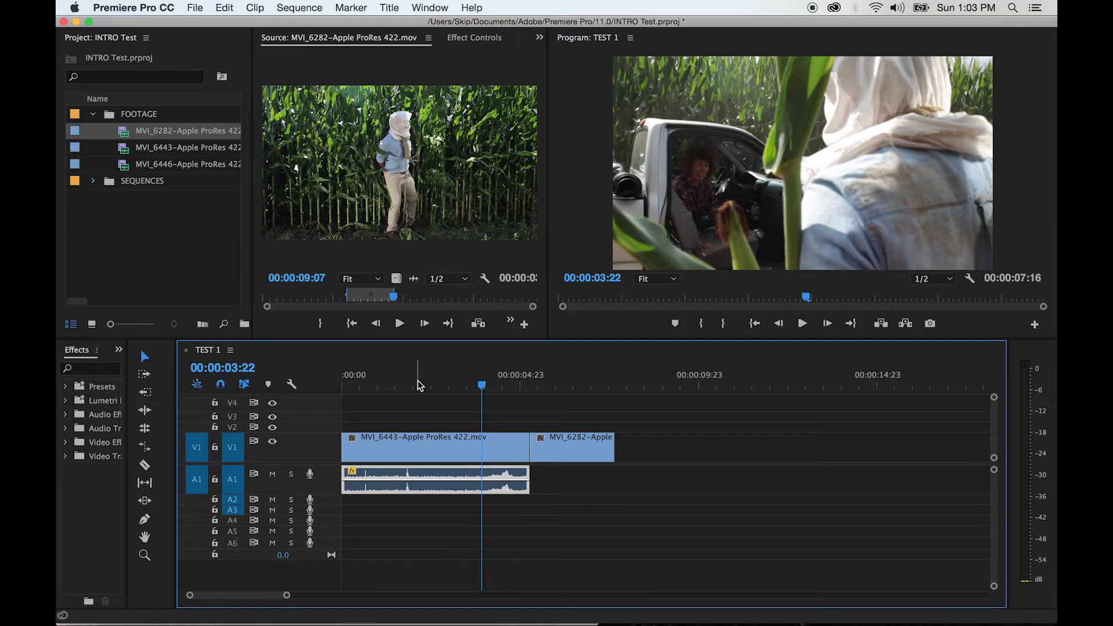
pyautogui.press('Right')
pyautogui.press('Right')
pyautogui.press('Right')
pyautogui.press('Right')
pyautogui.press('Right')
pyautogui.press('Right')
pyautogui.press('Right')
pyautogui.press('Right')
pyautogui.press('Left')
pyautogui.press('Left')
pyautogui.press('Left')
pyautogui.press('Left')
pyautogui.press('Left')
pyautogui.press('Right')
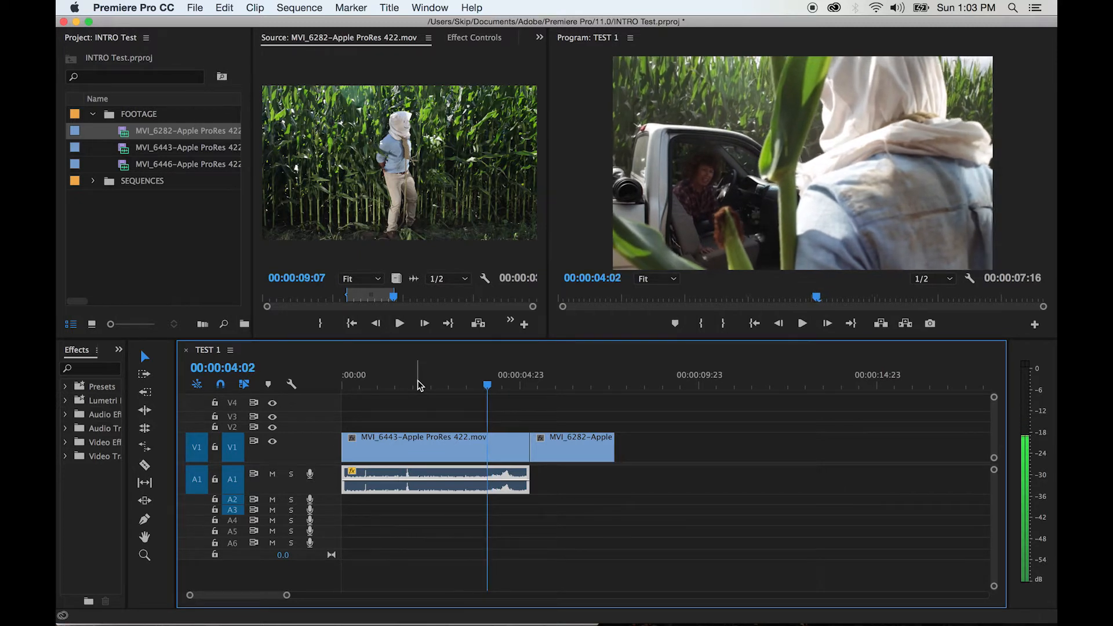
pyautogui.press('Right')
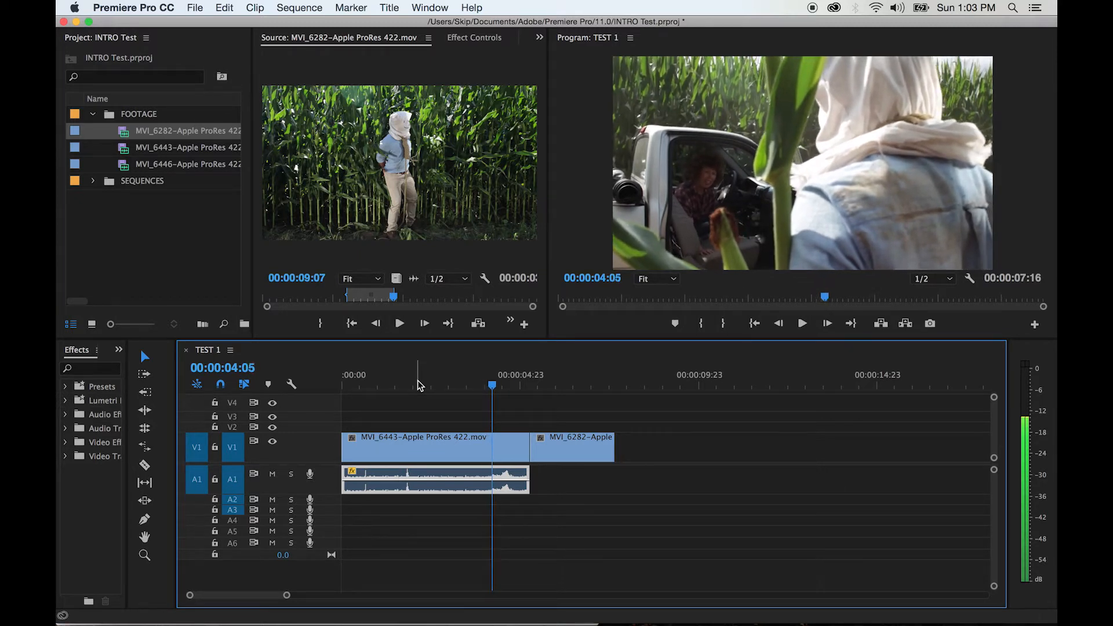
pyautogui.press('Left')
pyautogui.press('Left')
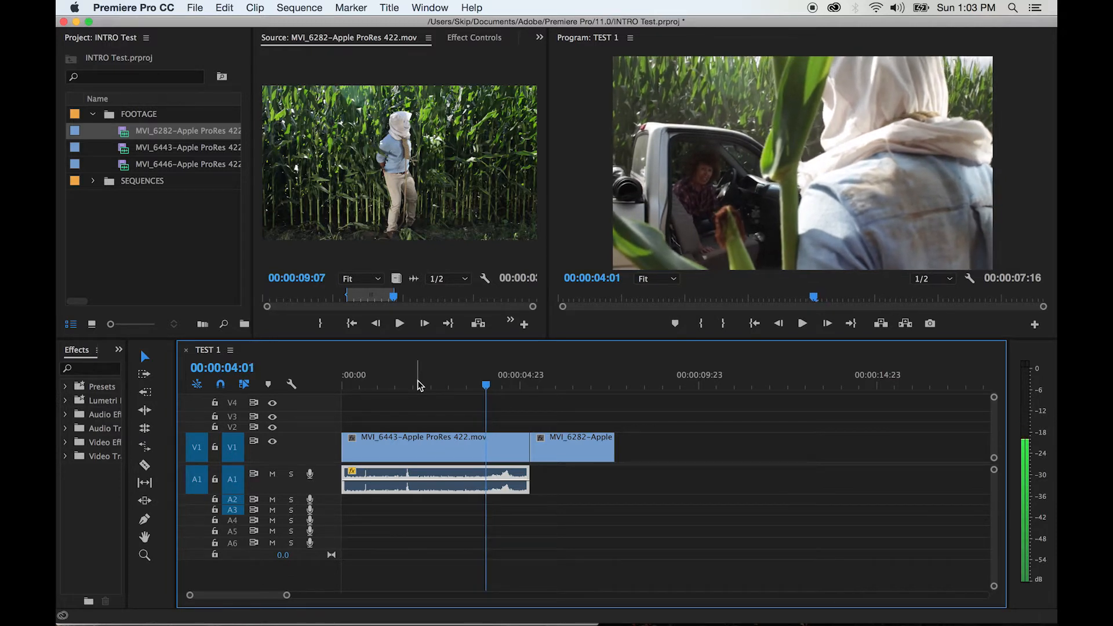
# Trim the start of the MVI_6443 audio on A1 to 00:00:03:13, leaving the video untouched
pyautogui.press('Left')
pyautogui.press('Left')
pyautogui.press('Left')
pyautogui.press('Left')
pyautogui.press('Left')
pyautogui.press('Left')
pyautogui.press('Left')
pyautogui.press('Left')
pyautogui.press('Left')
pyautogui.press('Left')
pyautogui.press('Left')
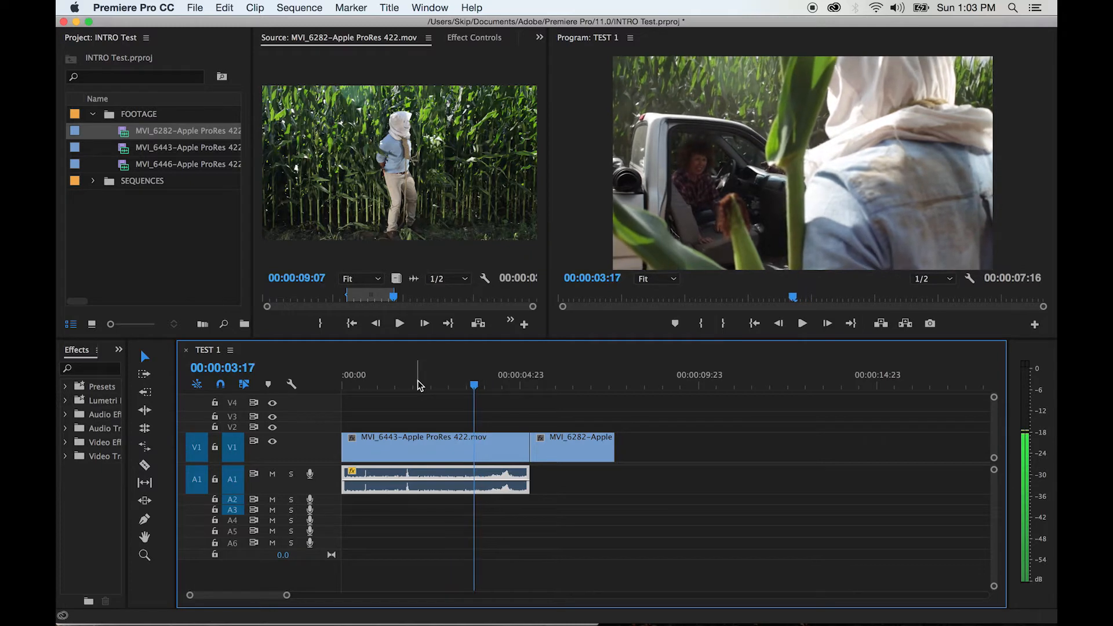
pyautogui.press('Left')
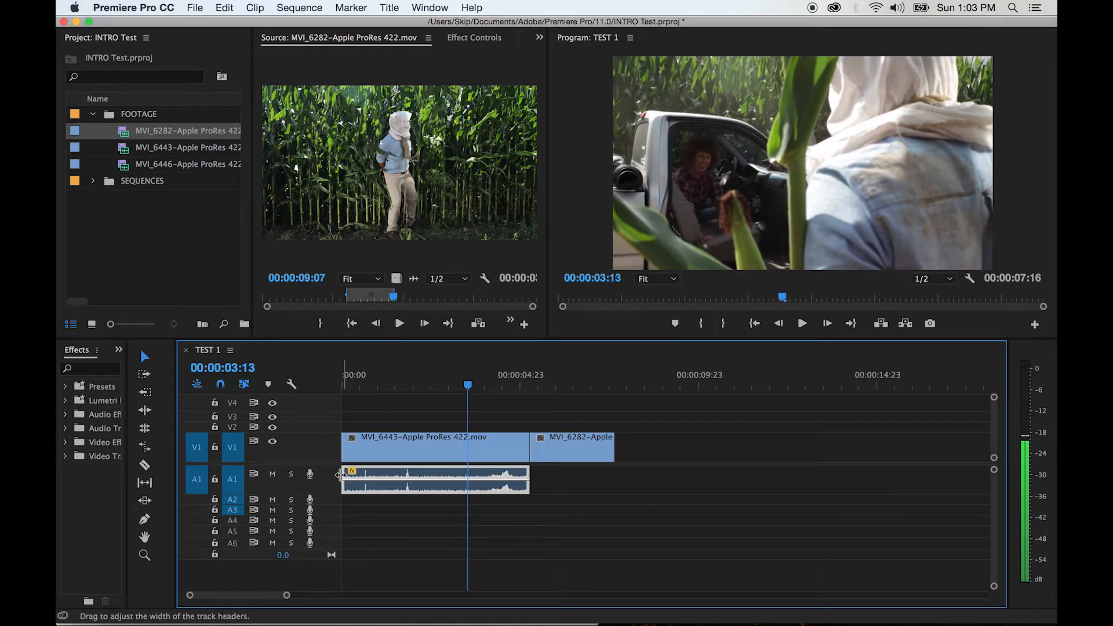
pyautogui.moveTo(346, 473); pyautogui.dragTo(471, 476)
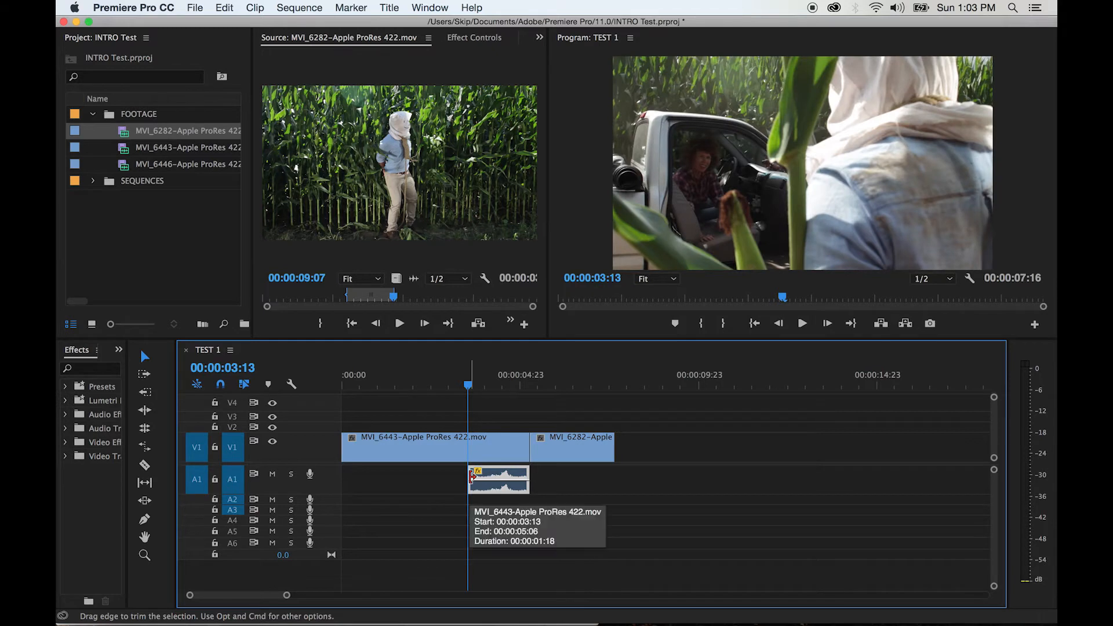
# Play the sequence from just before the trimmed start of the MVI_6443 audio
pyautogui.click(454, 387)
pyautogui.press('space')
pyautogui.press('space')
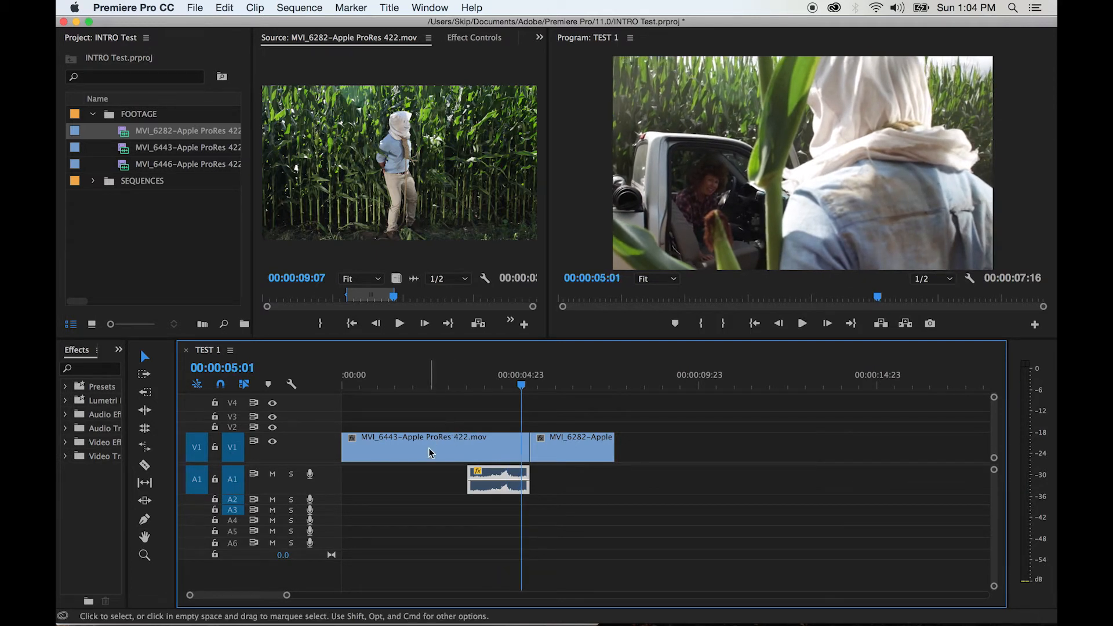
# Apply the default transition to the start of the trimmed MVI_6443 audio on A1
pyautogui.click(472, 476)
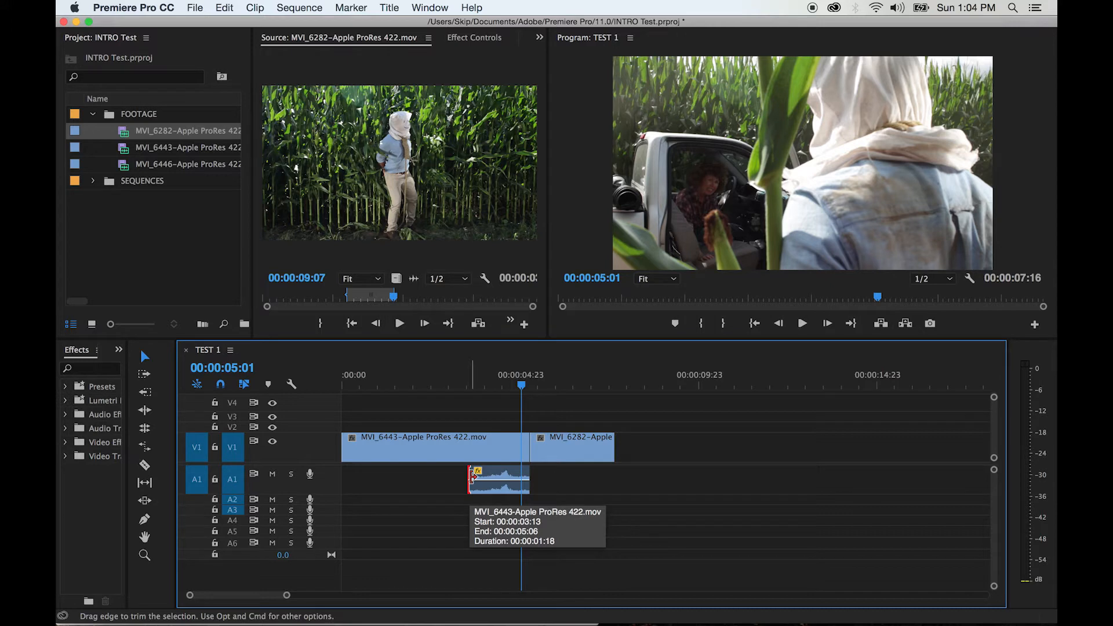
pyautogui.rightClick(472, 478)
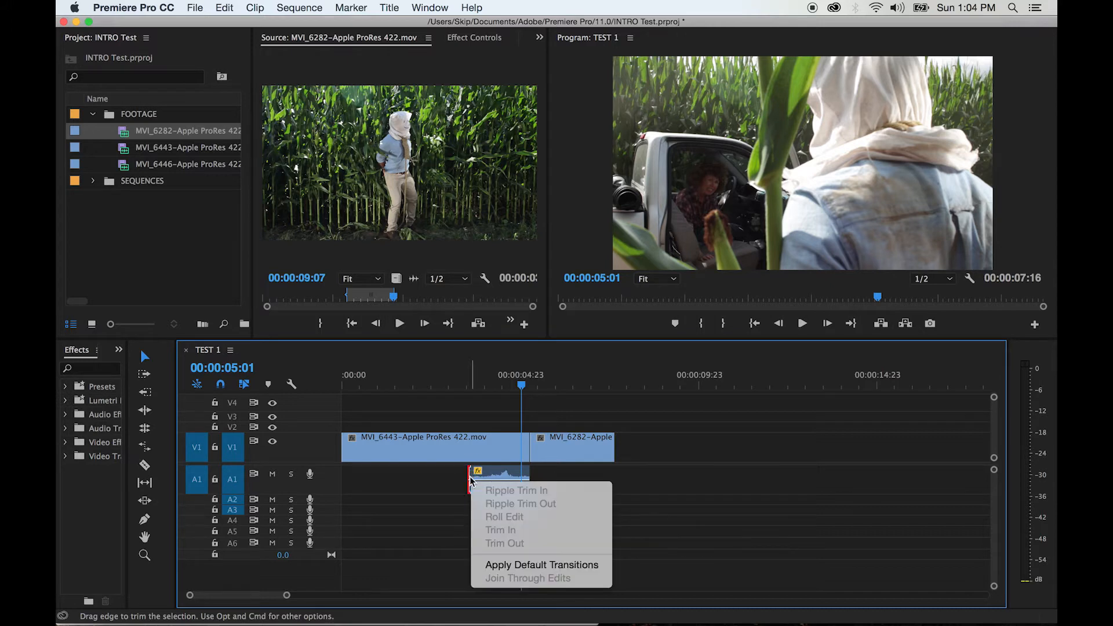
pyautogui.click(513, 566)
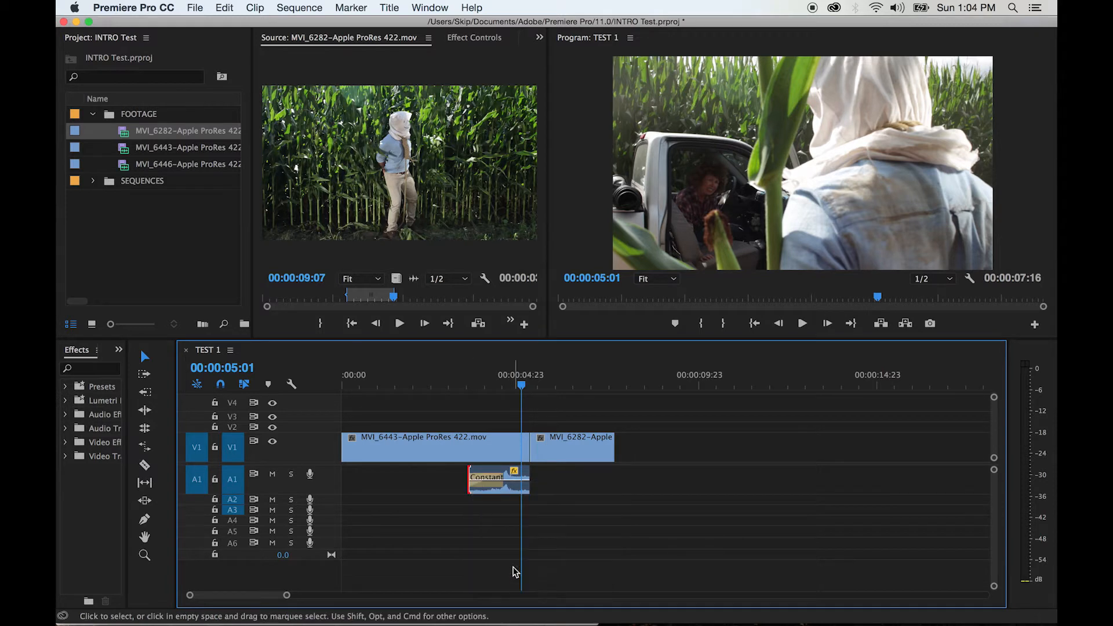
# Play the sequence at a closer timeline zoom from 00:00:03:10 through the audio fade-in and the cut into MVI_6282
pyautogui.press('=')
pyautogui.press('=')
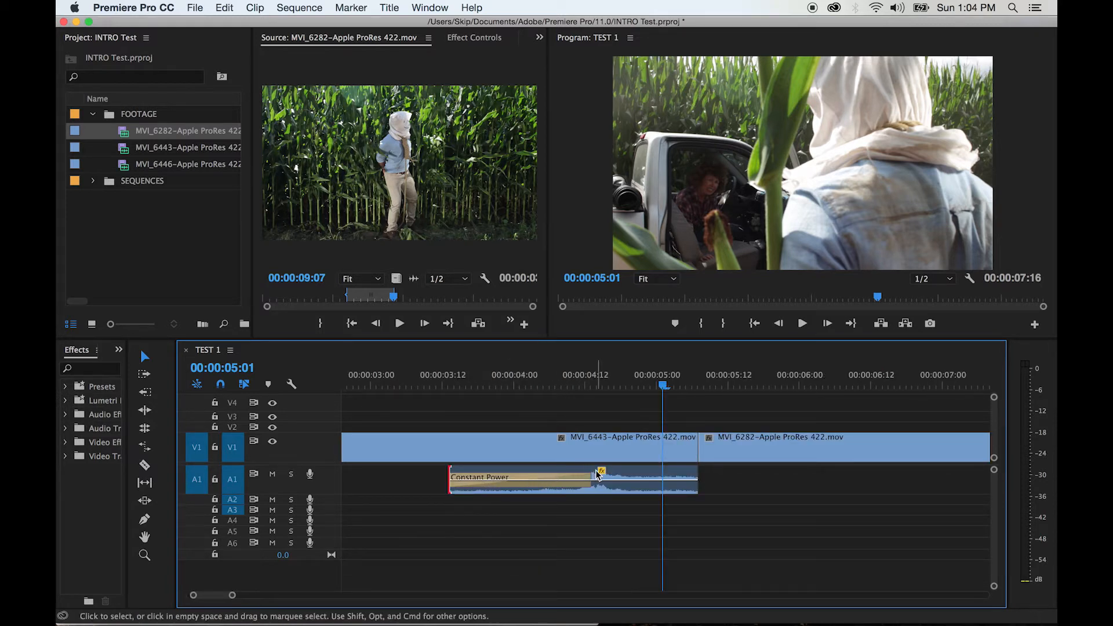
pyautogui.click(432, 385)
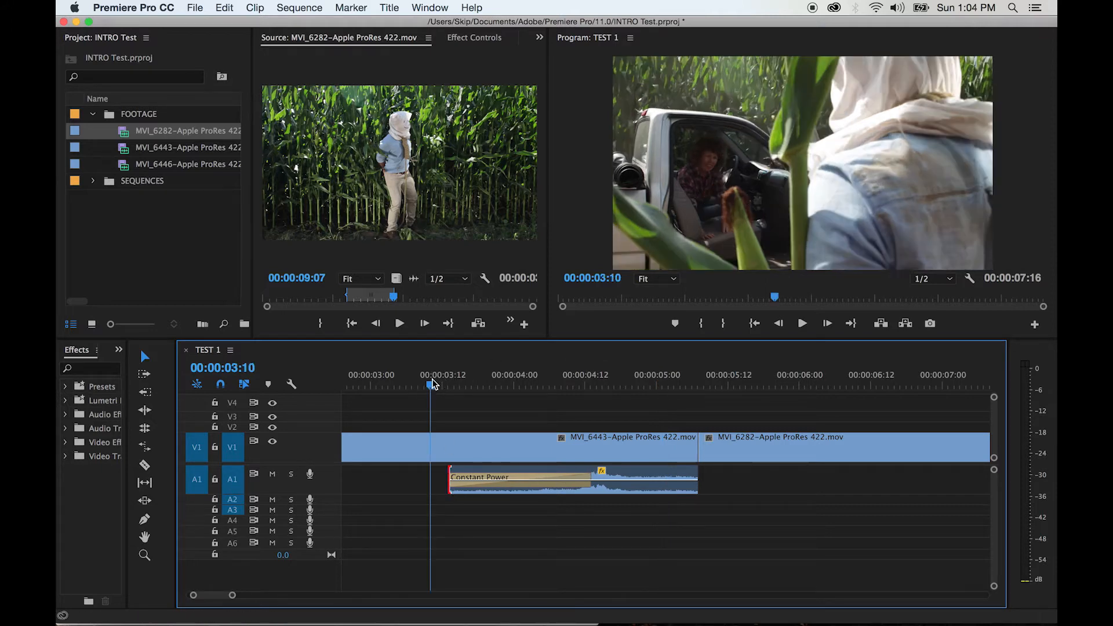
pyautogui.press('space')
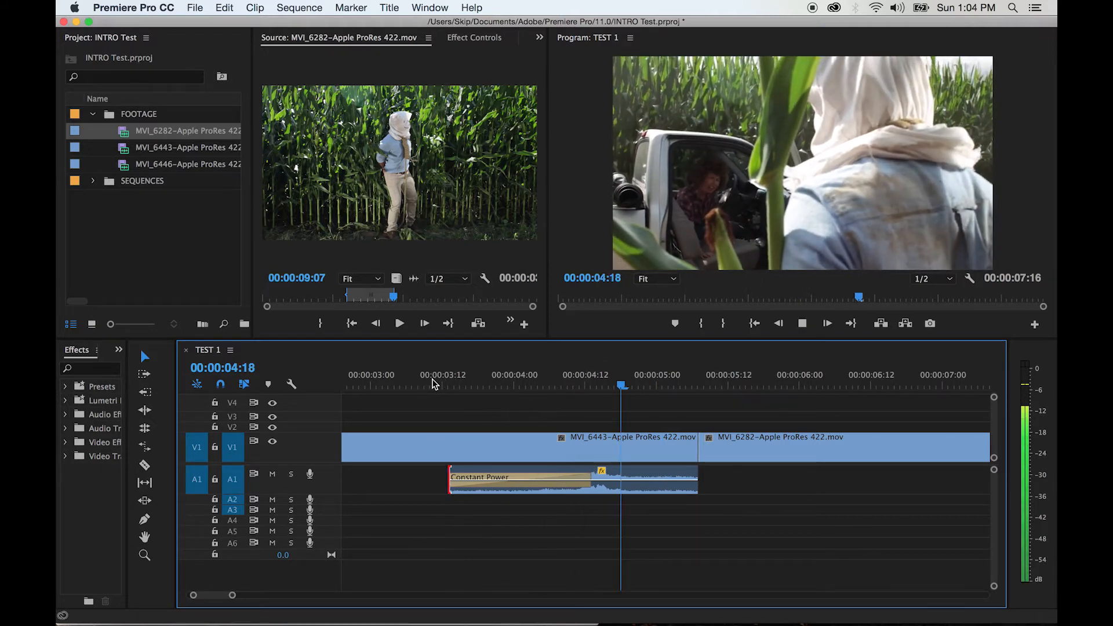
pyautogui.press('space')
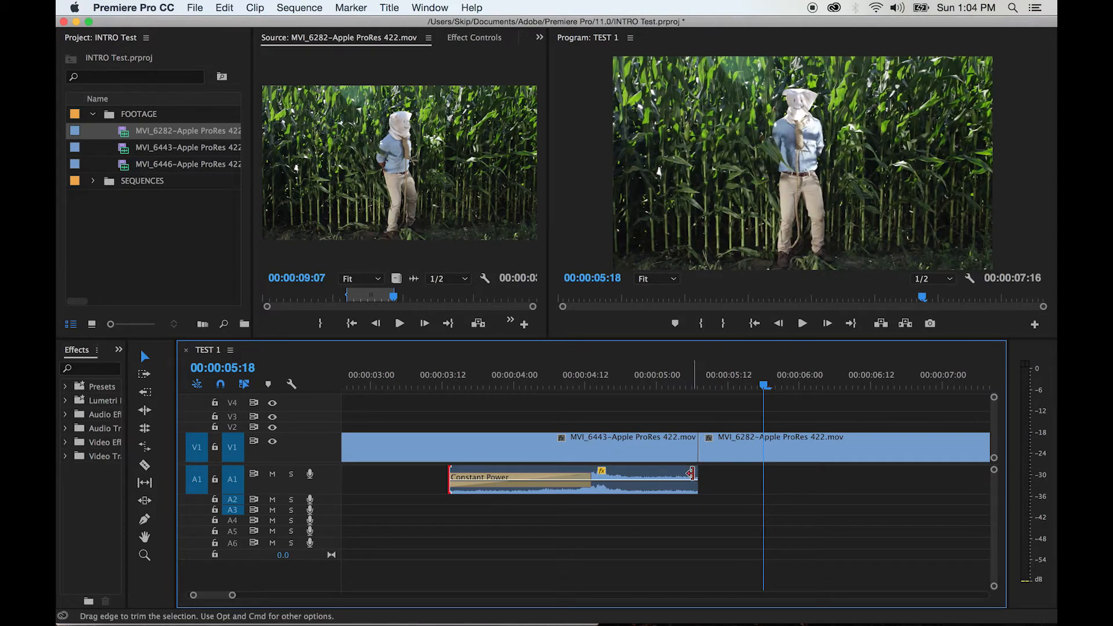
# Extend the end of the MVI_6443 audio slightly past the cut into MVI_6282 and apply the default transition to that end
pyautogui.click(696, 477)
pyautogui.moveTo(696, 477); pyautogui.dragTo(744, 476)
pyautogui.rightClick(748, 477)
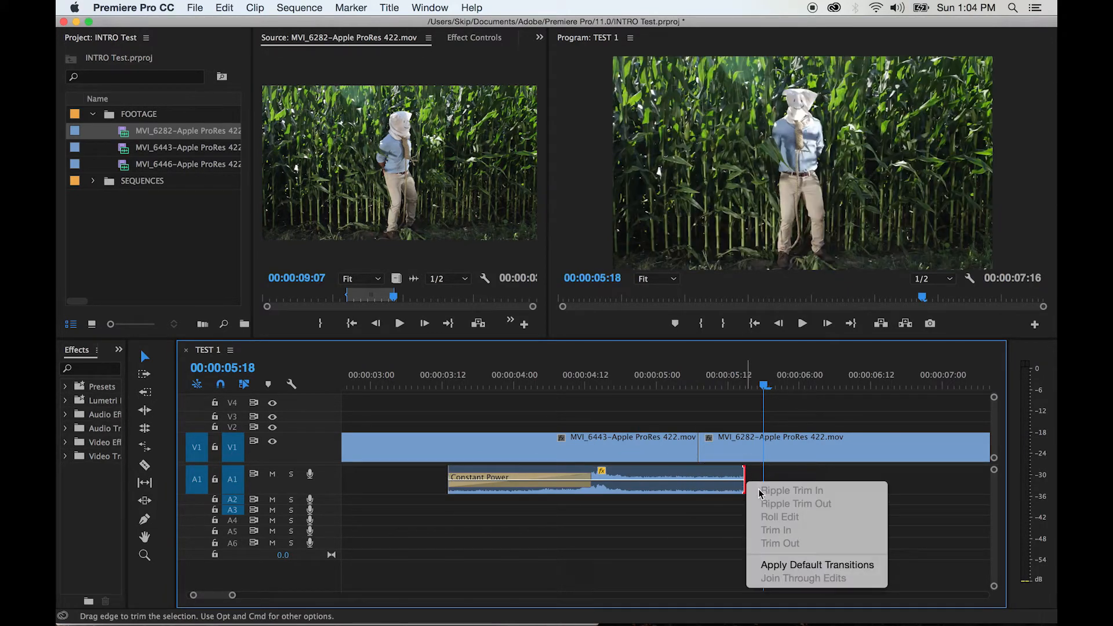
pyautogui.click(784, 571)
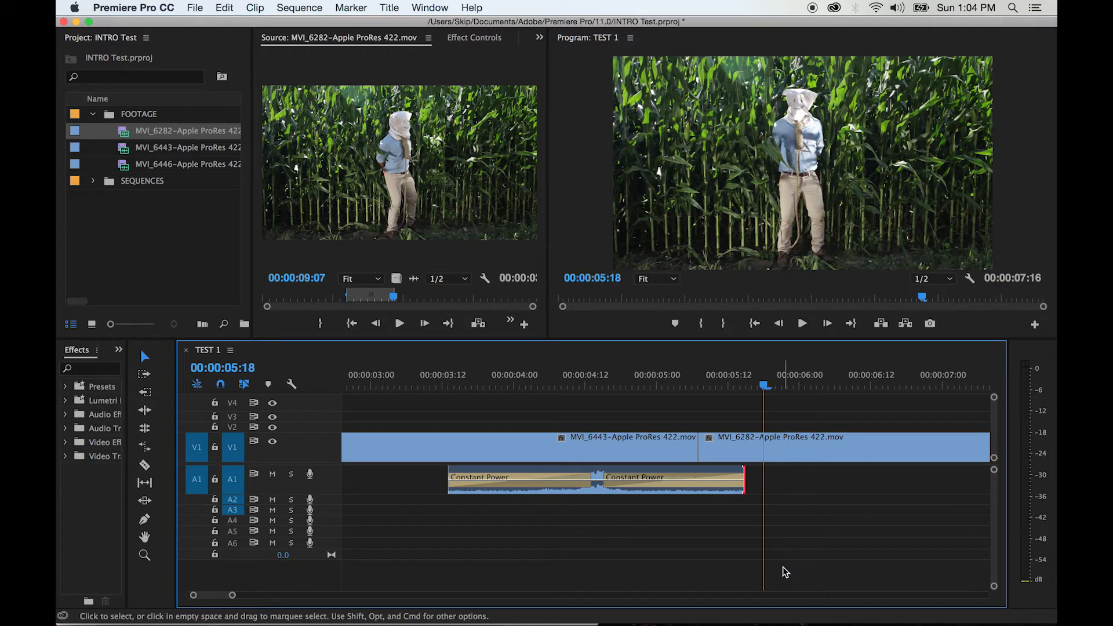
# Set the duration of the Constant Power transition at the end of the MVI_6443 audio to 12 frames
pyautogui.doubleClick(681, 474)
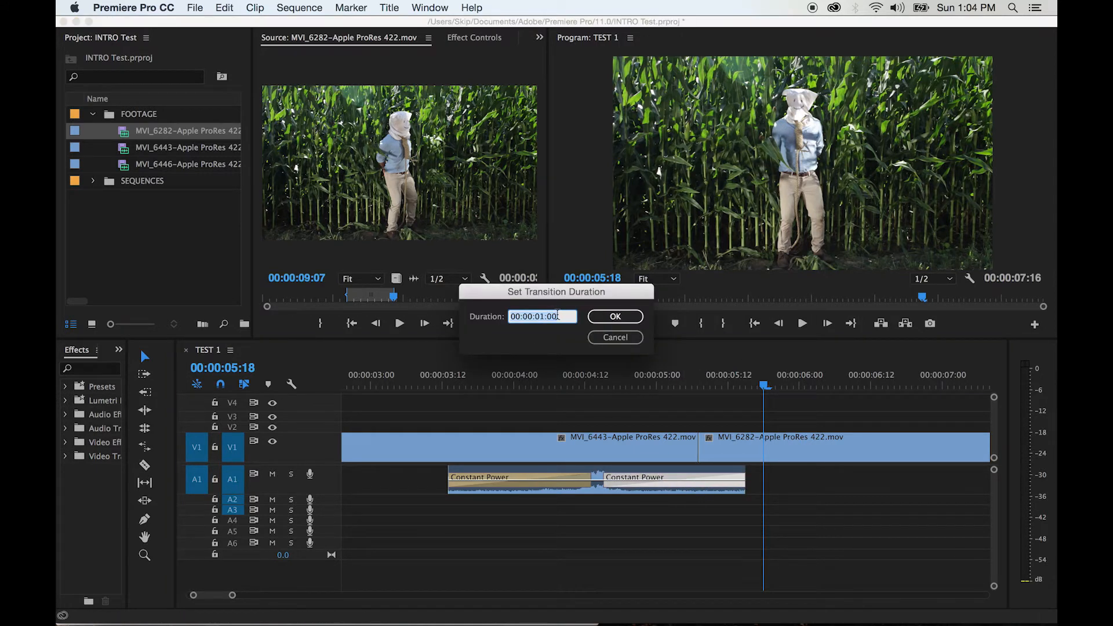
pyautogui.write('12')
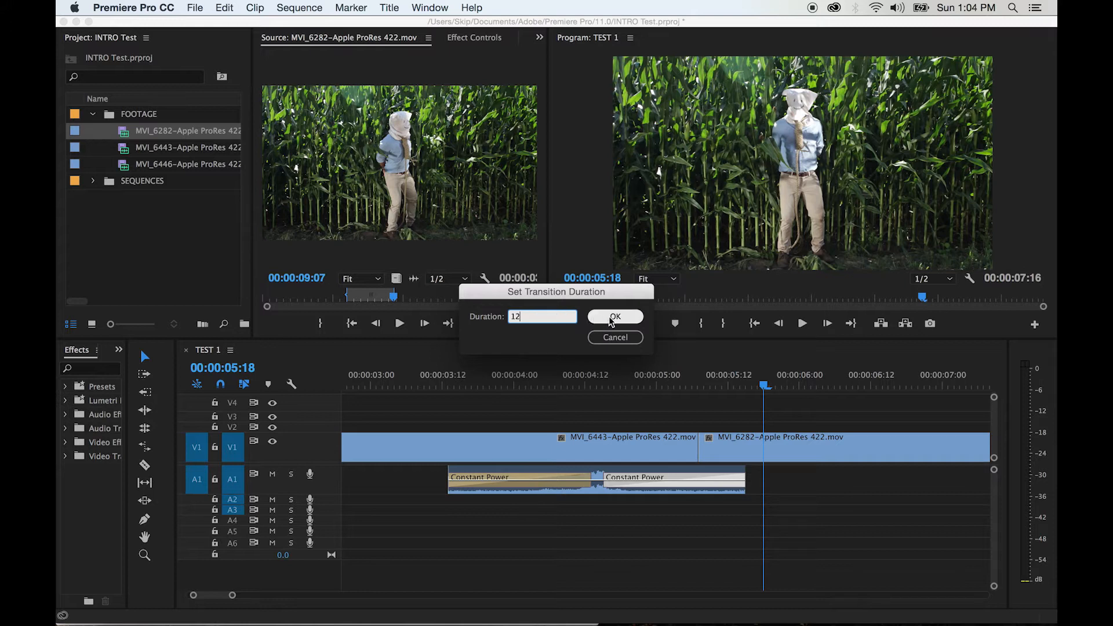
pyautogui.click(609, 318)
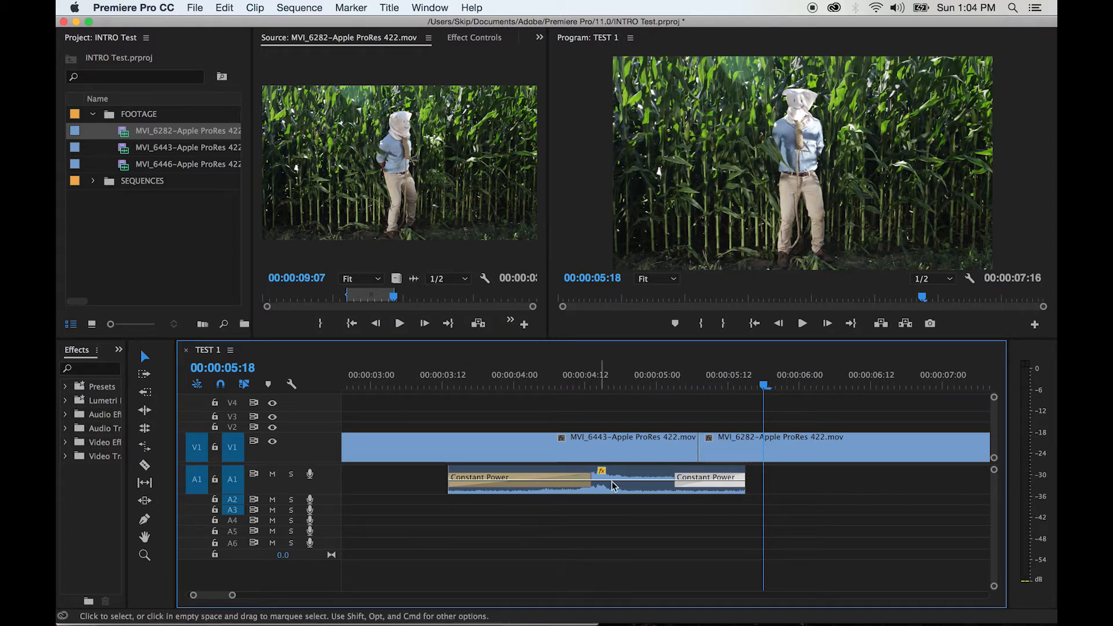
# Play the sequence from about 00:00:03:00 through both audio fades, and return to a wider timeline view
pyautogui.click(377, 383)
pyautogui.press('space')
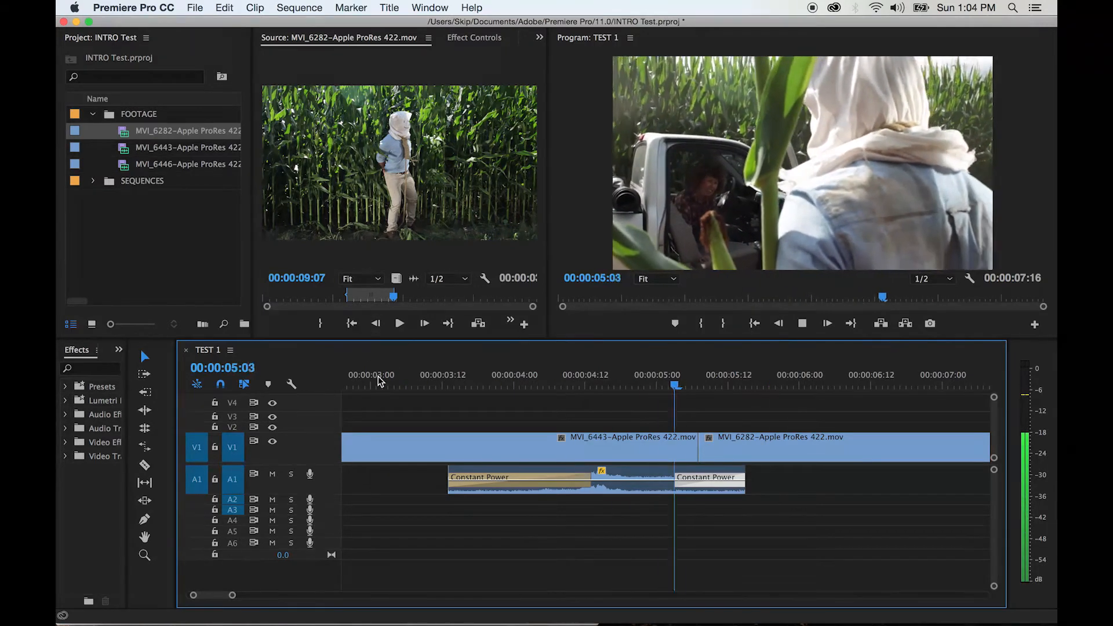
pyautogui.press('space')
pyautogui.press('-')
pyautogui.press('-')
pyautogui.press('-')
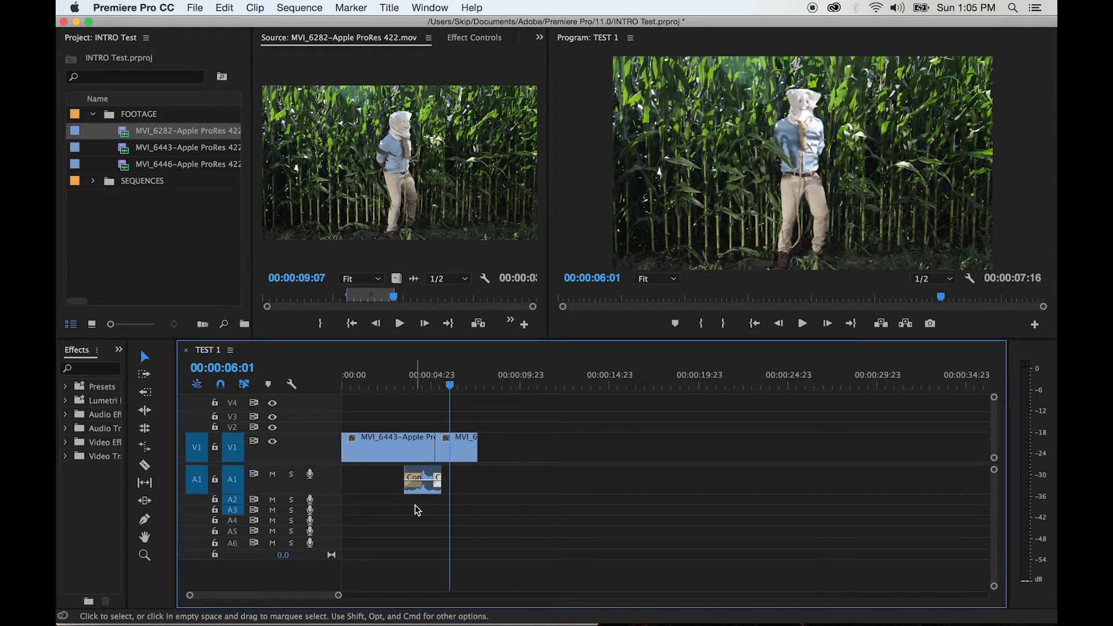
# Create a new bin named SOUNDS at the top level of the project
pyautogui.rightClick(115, 236)
pyautogui.click(148, 272)
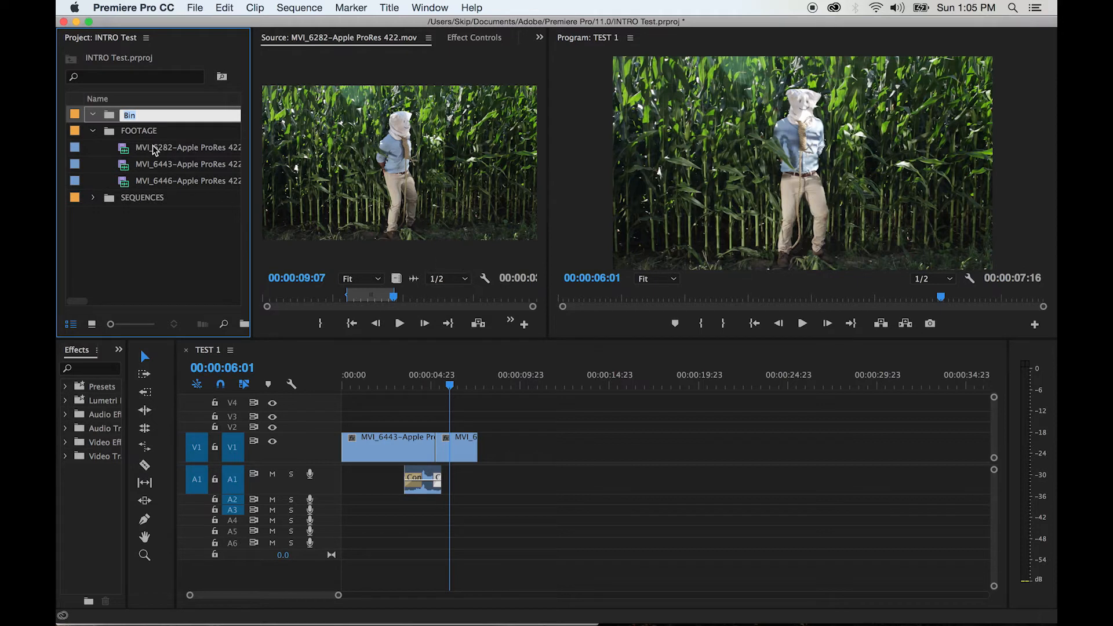
pyautogui.write('SOU')
pyautogui.press('Tab')
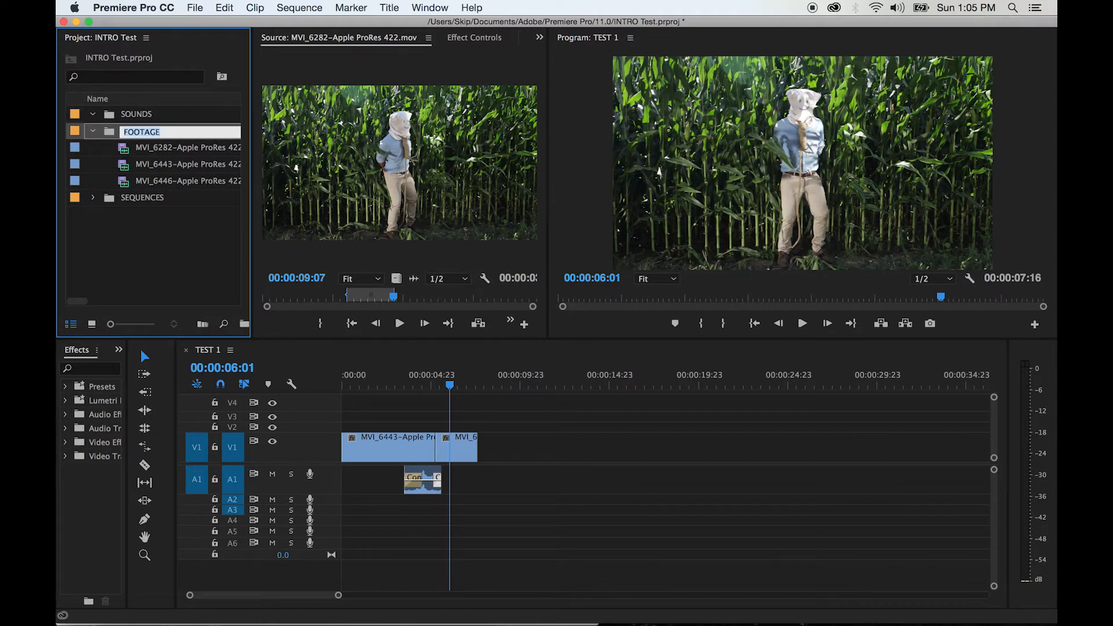
pyautogui.click(132, 261)
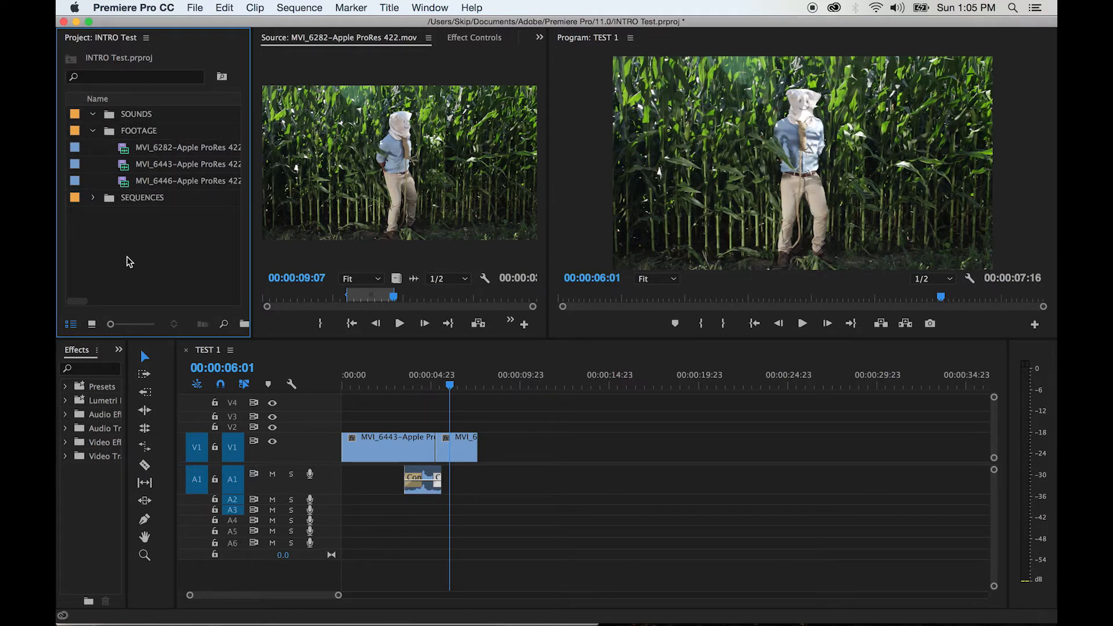
# Import the IDLING TRUCK (1 sec clips pieced) and Car Door-AIFF 48/24.aiff sound files from the SFX_NEW folder
pyautogui.rightClick(115, 254)
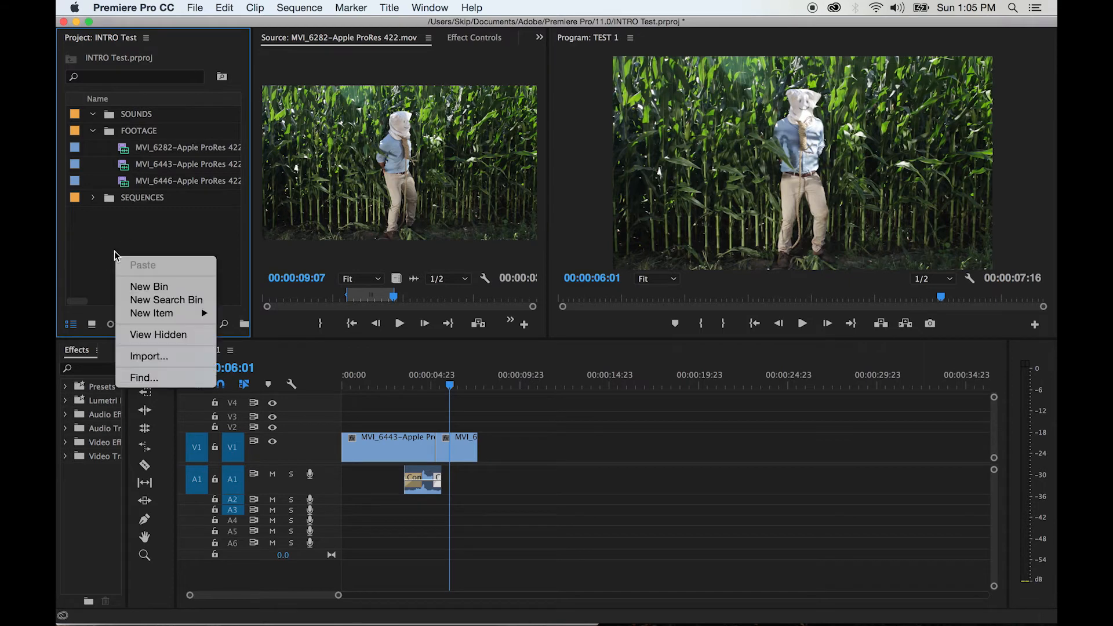
pyautogui.click(149, 356)
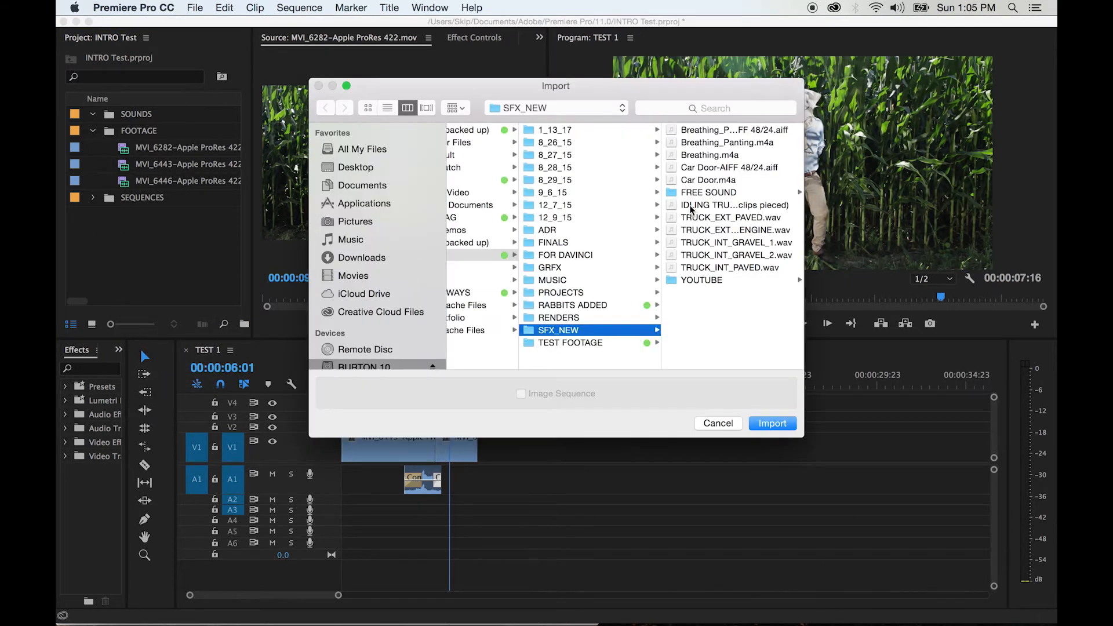
pyautogui.click(694, 205)
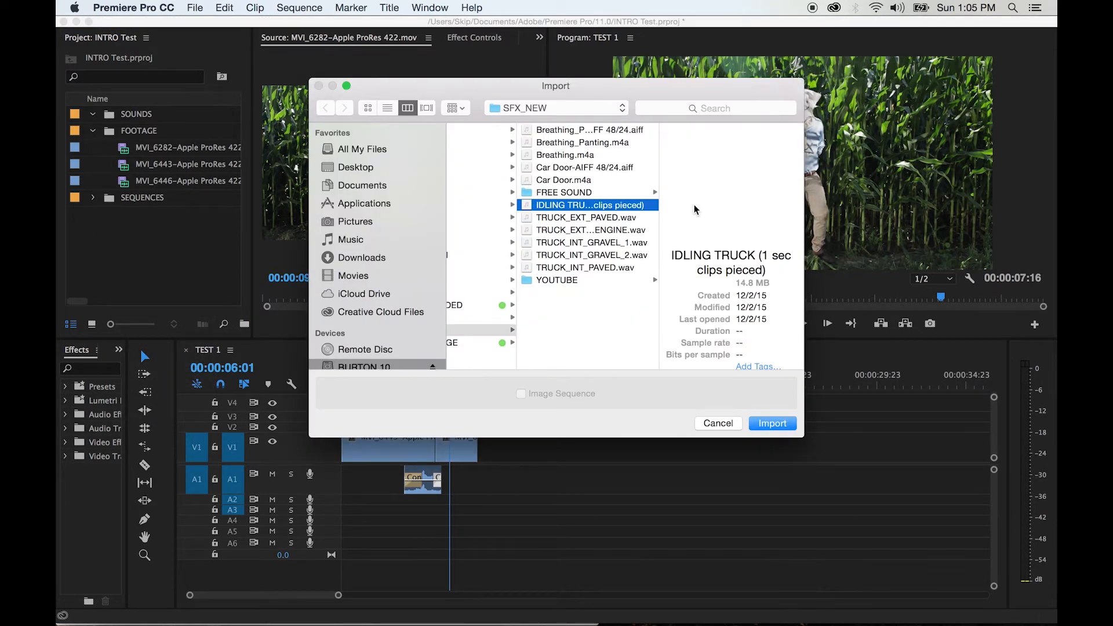
pyautogui.keyDown('super'); pyautogui.click(556, 168); pyautogui.keyUp('super')
pyautogui.click(766, 424)
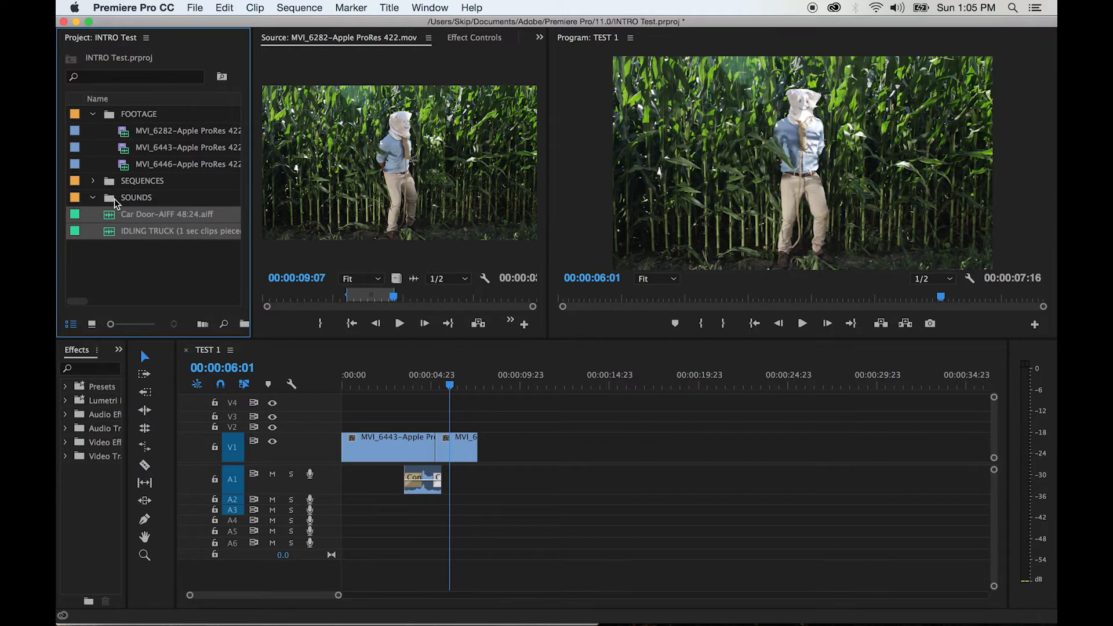
# Move both imported sound files into the SOUNDS bin and open the IDLING TRUCK sound in the Source Monitor
pyautogui.moveTo(109, 216); pyautogui.dragTo(112, 201)
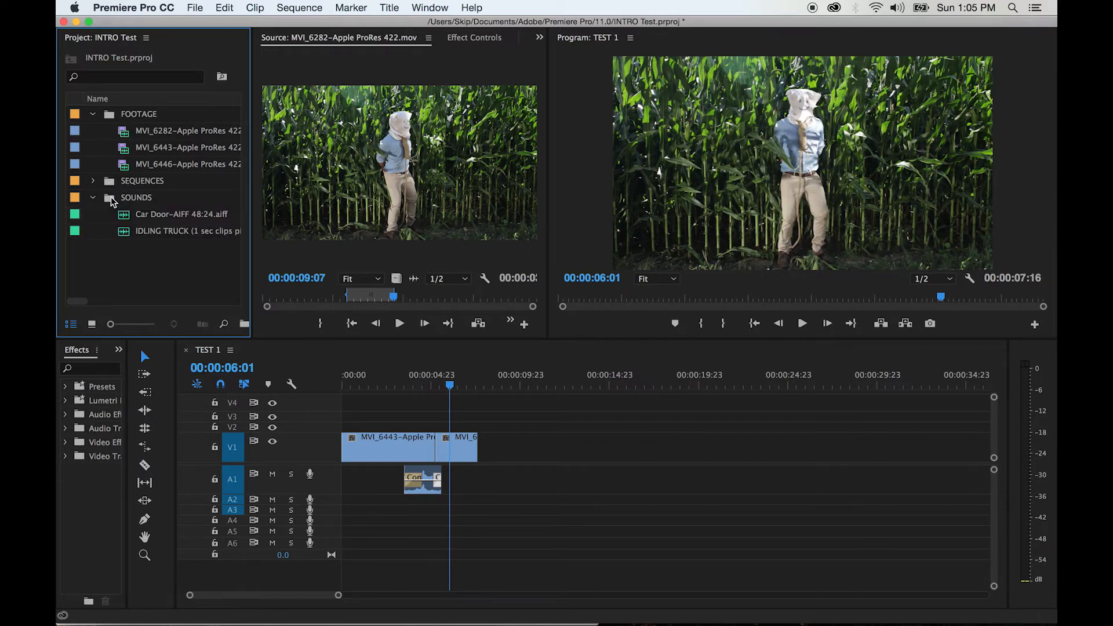
pyautogui.doubleClick(123, 232)
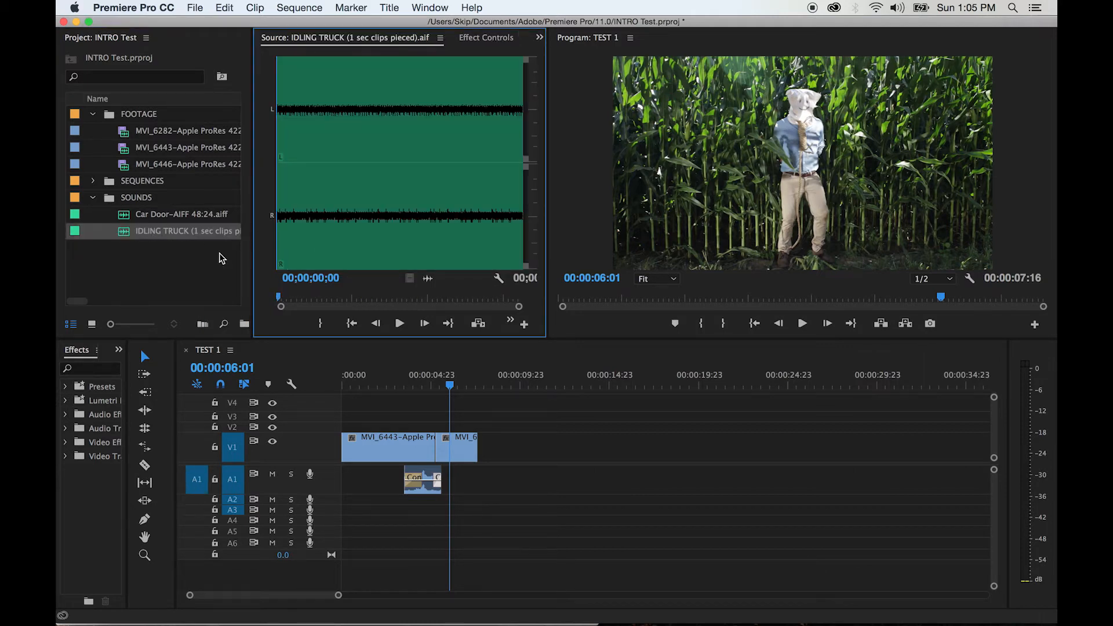
# Play the IDLING TRUCK sound in the Source Monitor and mark a short section of it ending at 00;00;03;17
pyautogui.doubleClick(124, 148)
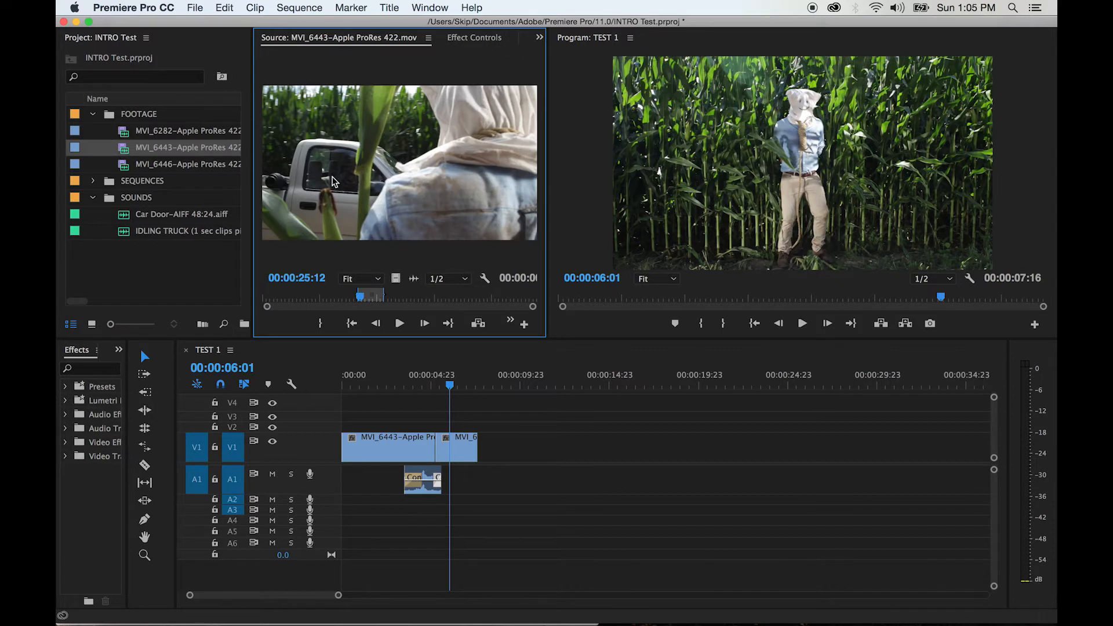
pyautogui.doubleClick(123, 232)
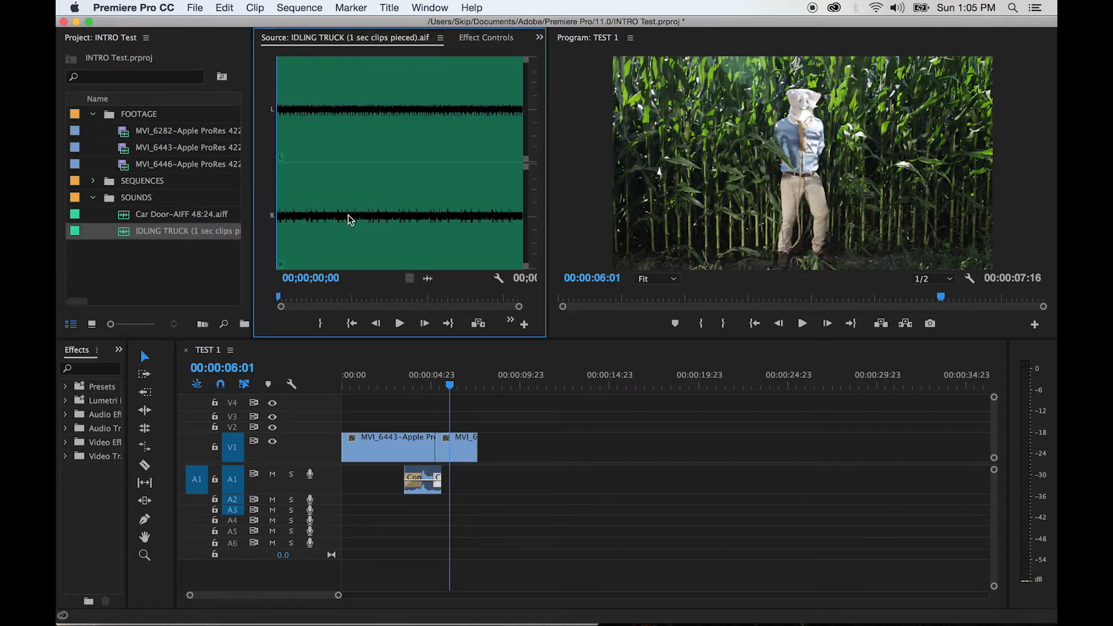
pyautogui.press('space')
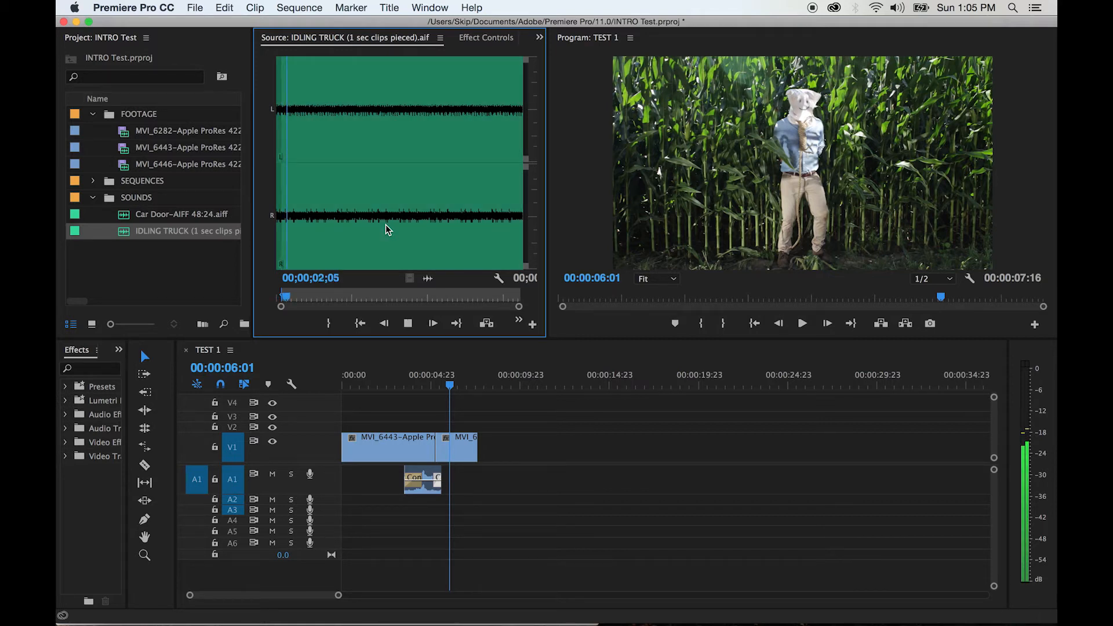
pyautogui.press('space')
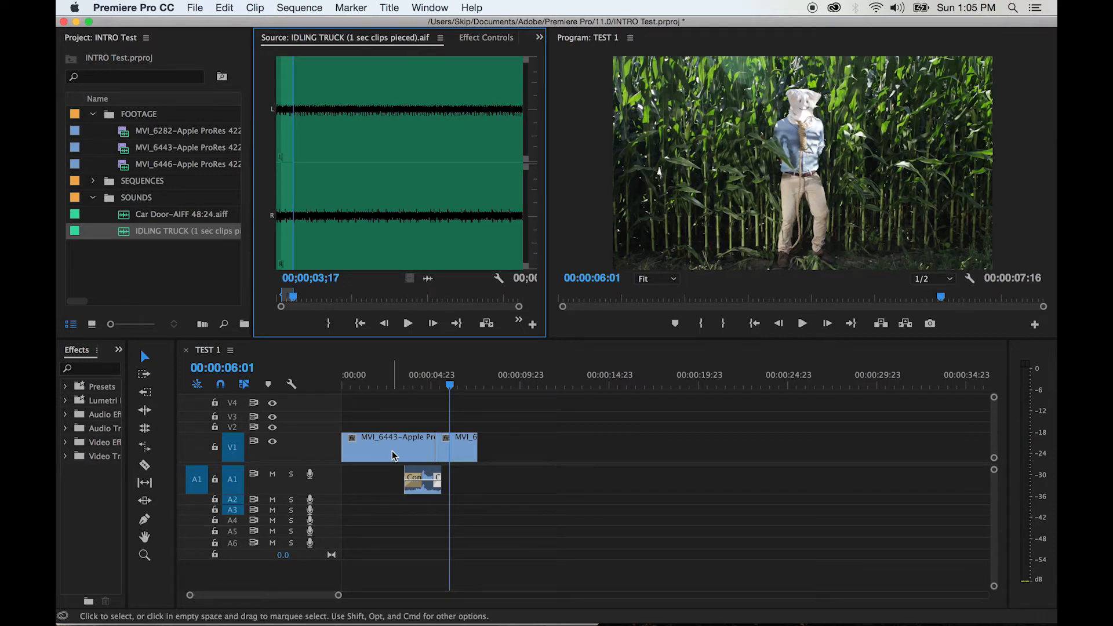
# Increase the height of audio track A2 and patch the source audio to A2
pyautogui.click(229, 514)
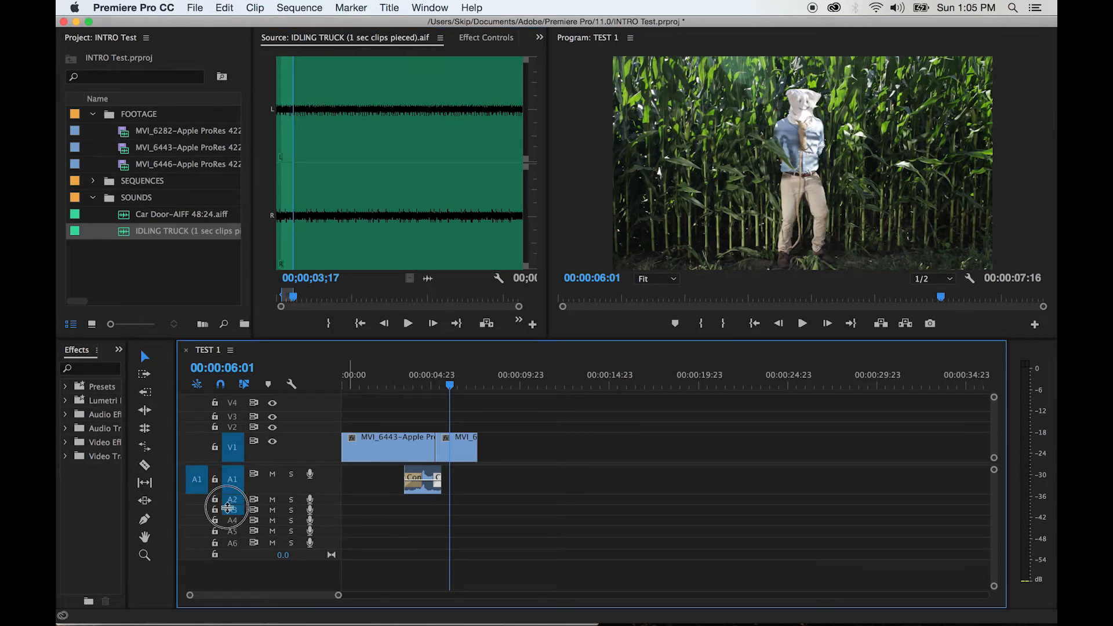
pyautogui.click(231, 503)
pyautogui.moveTo(231, 504); pyautogui.dragTo(236, 521)
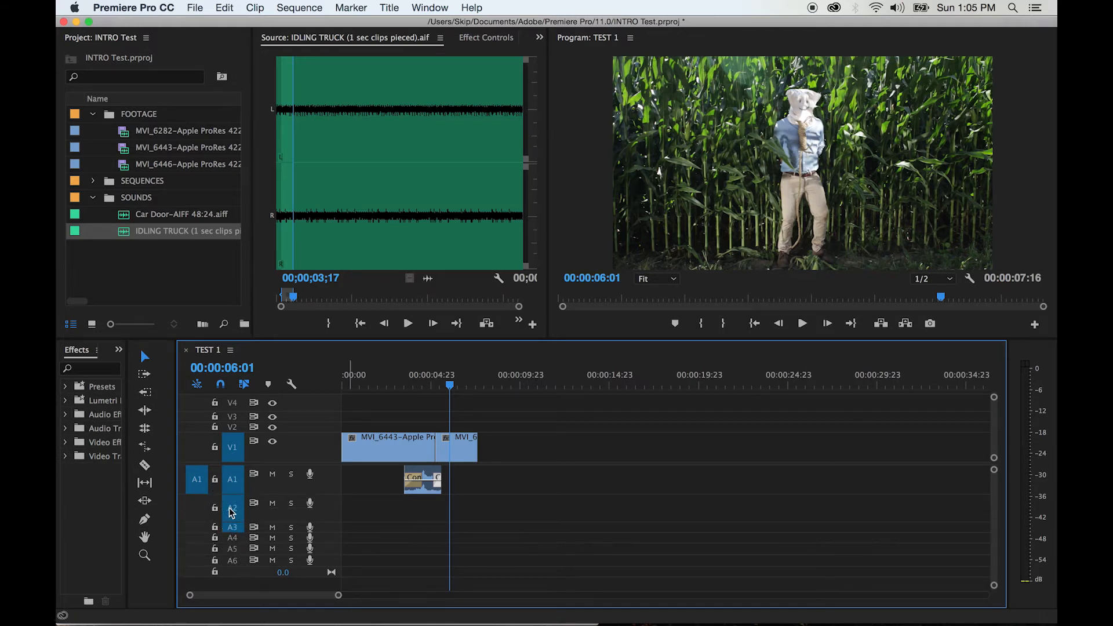
pyautogui.click(196, 508)
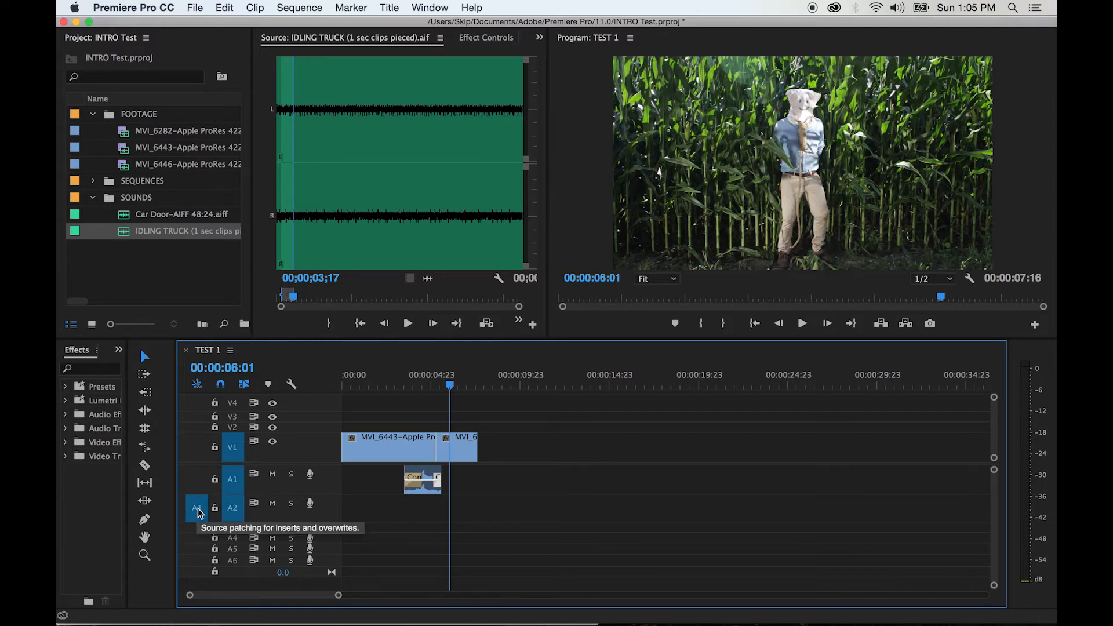
pyautogui.click(197, 485)
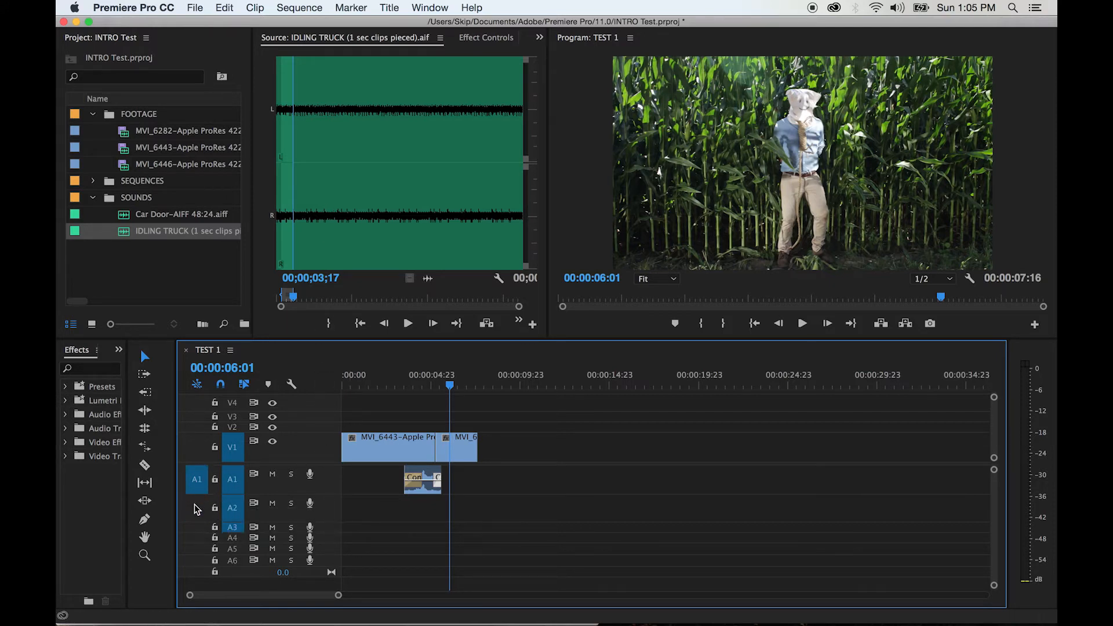
pyautogui.click(197, 508)
# Overwrite the marked truck sound onto A2 at the sequence start and extend it to the end of the video at 00:00:07:16
pyautogui.moveTo(361, 384); pyautogui.dragTo(336, 383)
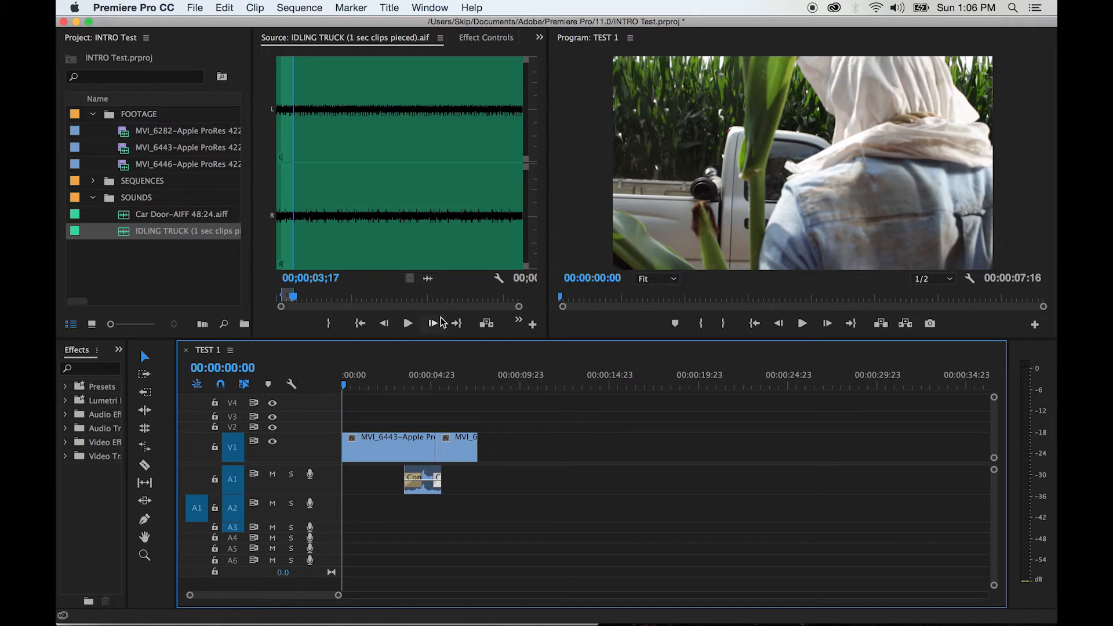
pyautogui.click(514, 322)
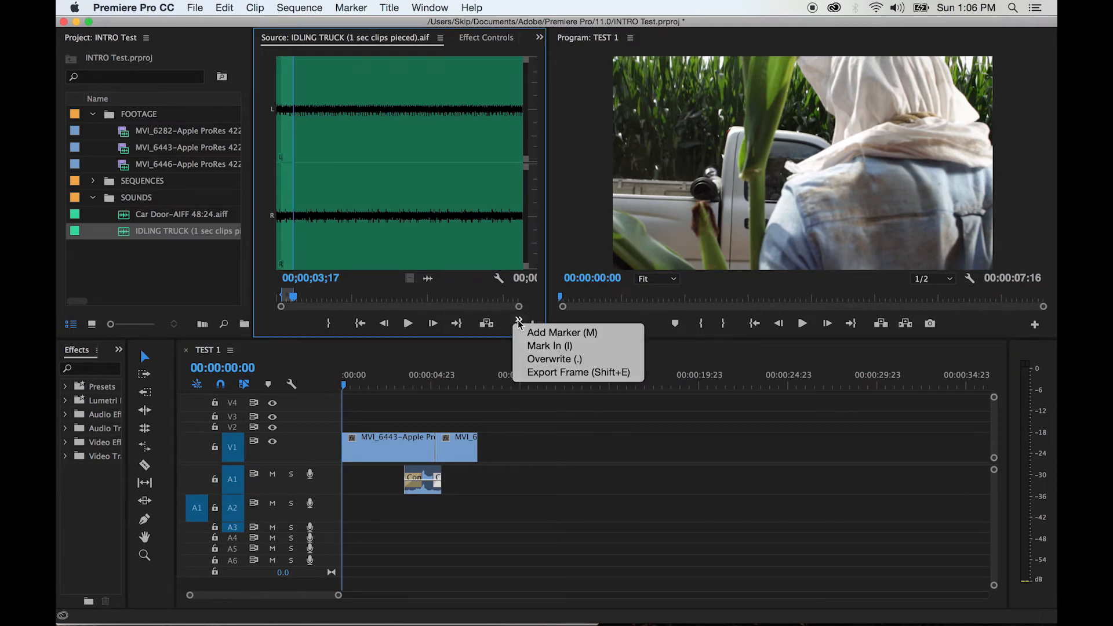
pyautogui.click(537, 352)
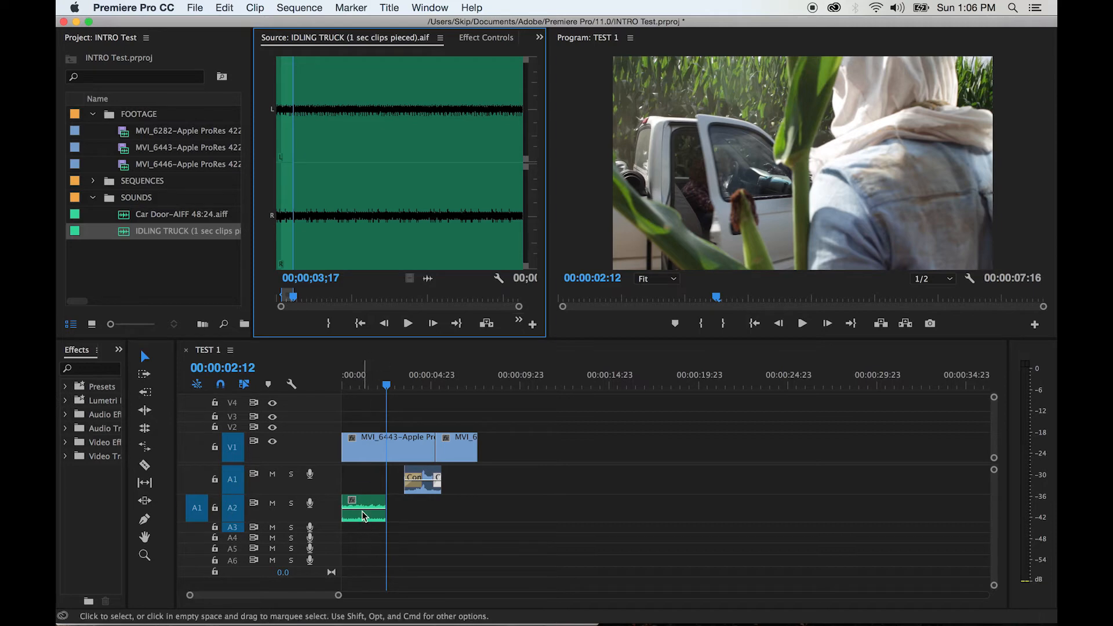
pyautogui.moveTo(390, 507); pyautogui.dragTo(477, 508)
# Play the sequence from the beginning to the end to review the idling truck sound
pyautogui.click(354, 384)
pyautogui.moveTo(355, 384); pyautogui.dragTo(323, 385)
pyautogui.press('space')
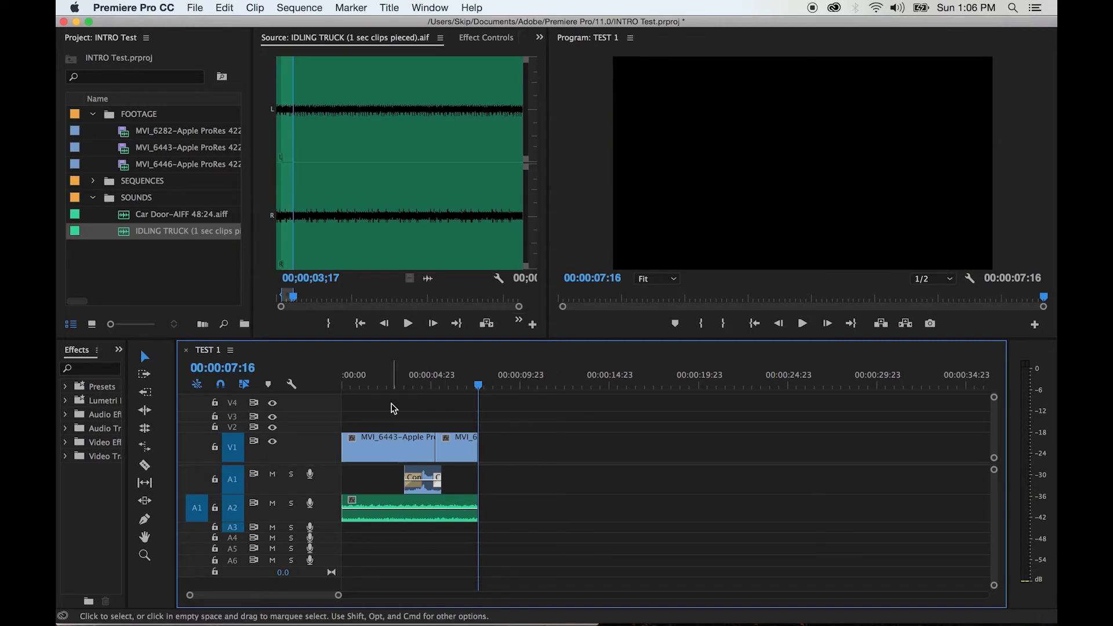
# Step through the MVI_6443 shot to find where the truck door begins to open, and place the playhead at 00:00:01:16
pyautogui.click(378, 385)
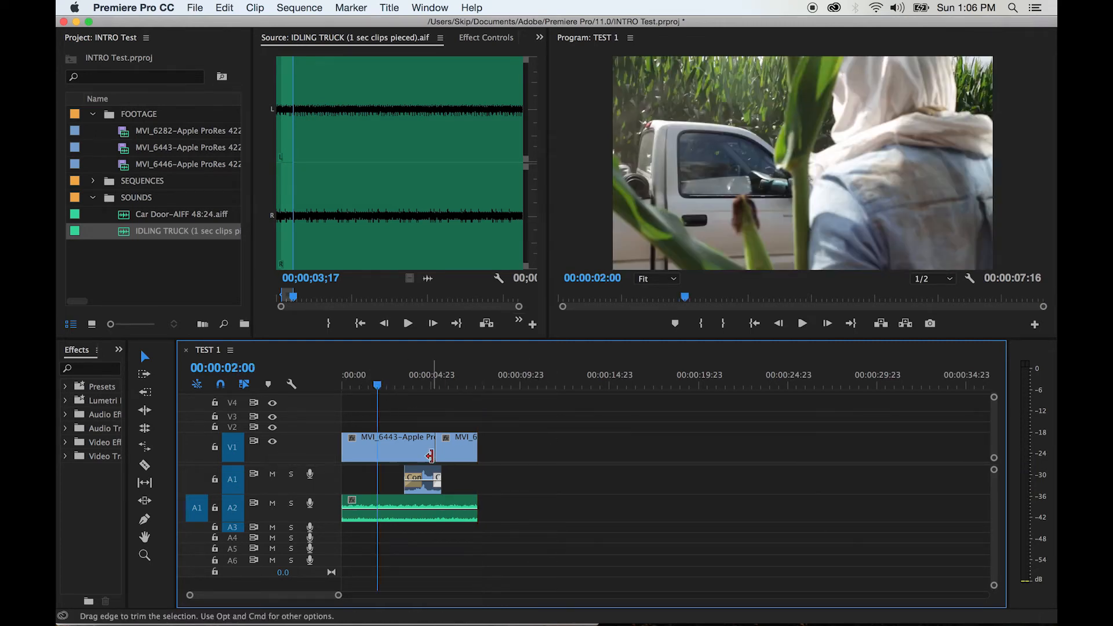
pyautogui.click(377, 385)
pyautogui.moveTo(380, 387); pyautogui.dragTo(376, 389)
pyautogui.press('Left')
pyautogui.press('Left')
pyautogui.press('Left')
pyautogui.press('Left')
pyautogui.press('Left')
pyautogui.press('Left')
pyautogui.press('Left')
pyautogui.press('Left')
pyautogui.press('Left')
pyautogui.press('Left')
pyautogui.press('Left')
pyautogui.press('Left')
pyautogui.press('Left')
pyautogui.press('Left')
pyautogui.press('Left')
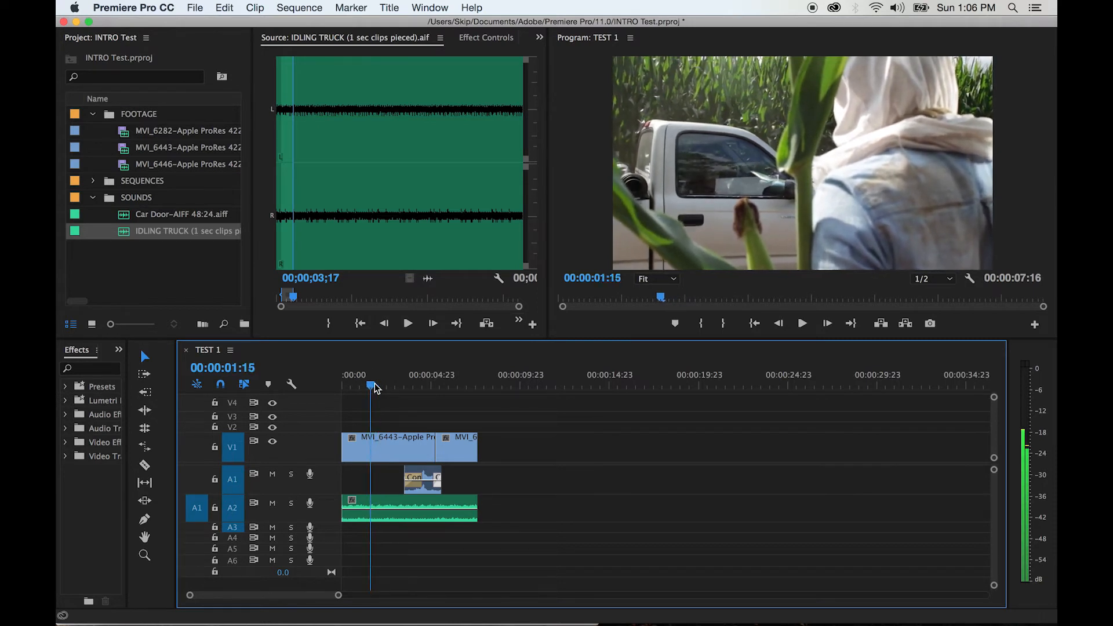
pyautogui.moveTo(375, 387); pyautogui.dragTo(374, 387)
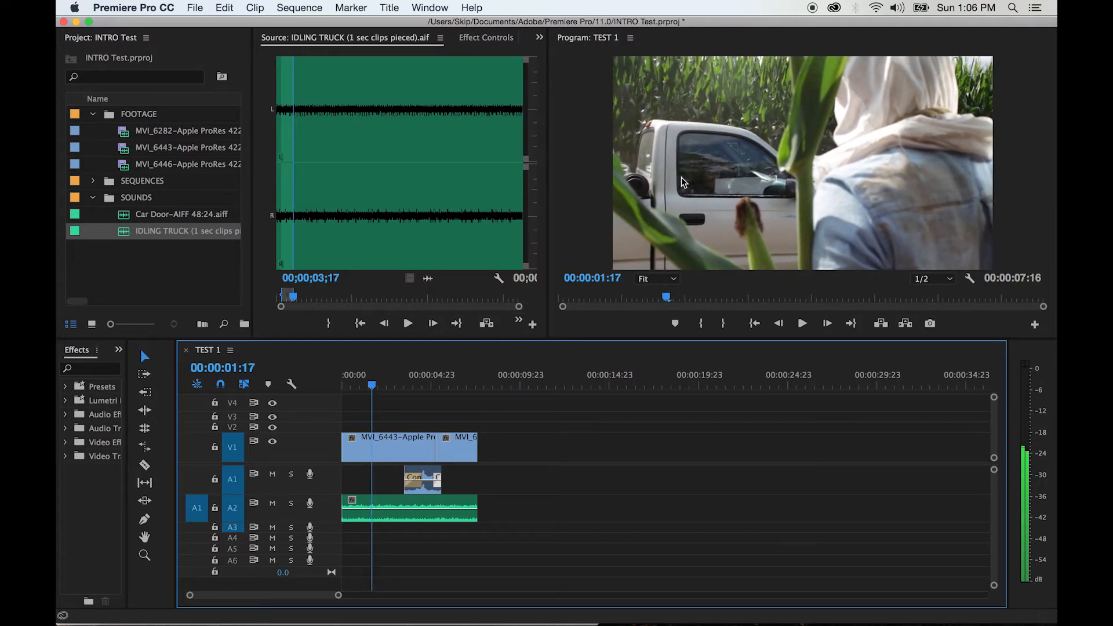
pyautogui.press('space')
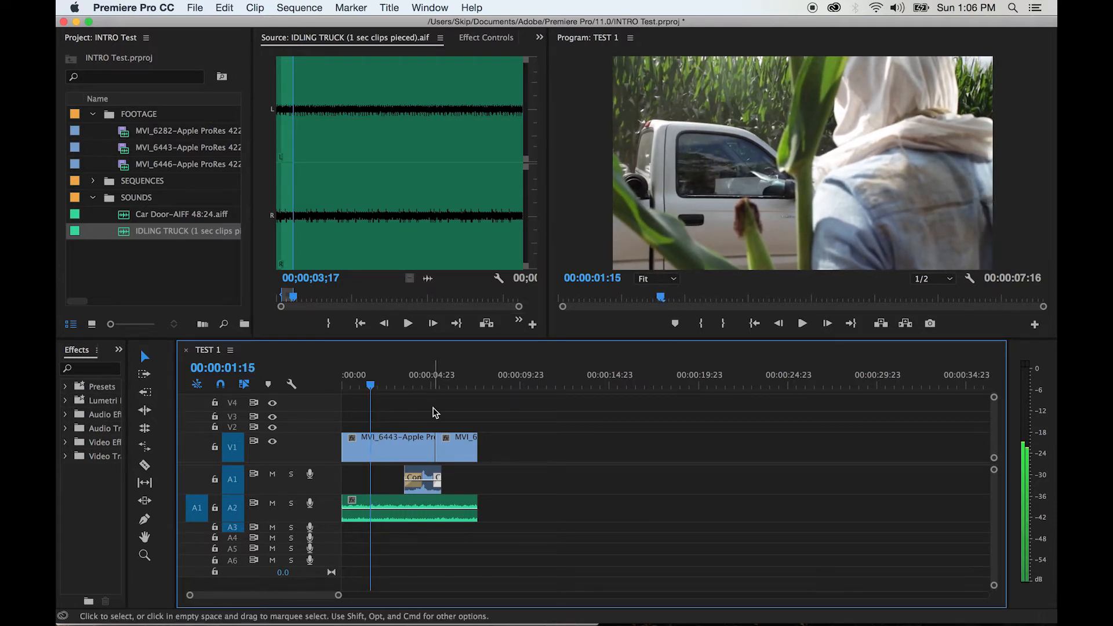
pyautogui.press('space')
pyautogui.press('Left')
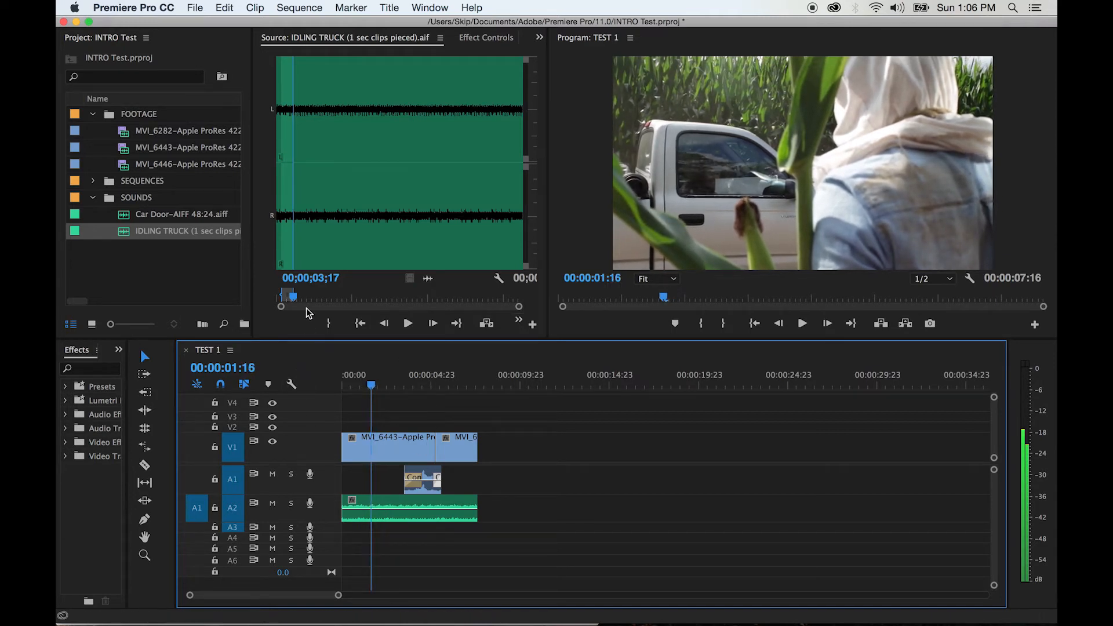
# Open Car Door-AIFF 48:24.aiff in the Source Monitor, enlarge its waveform and play the first seconds
pyautogui.doubleClick(125, 217)
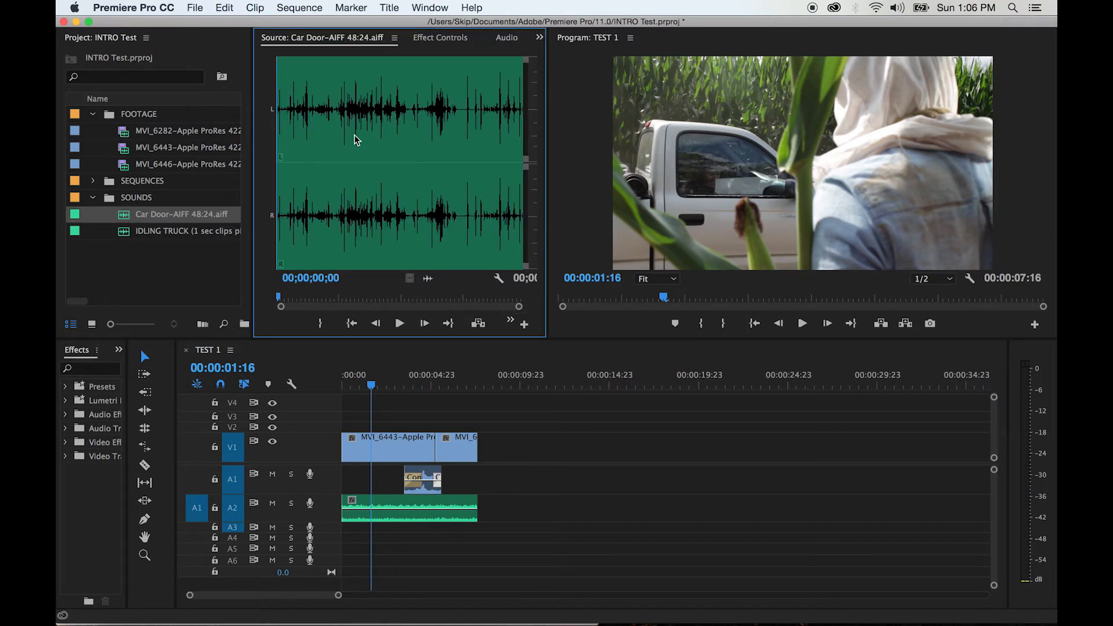
pyautogui.press('=')
pyautogui.press('=')
pyautogui.press('=')
pyautogui.press('=')
pyautogui.press('-')
pyautogui.press('space')
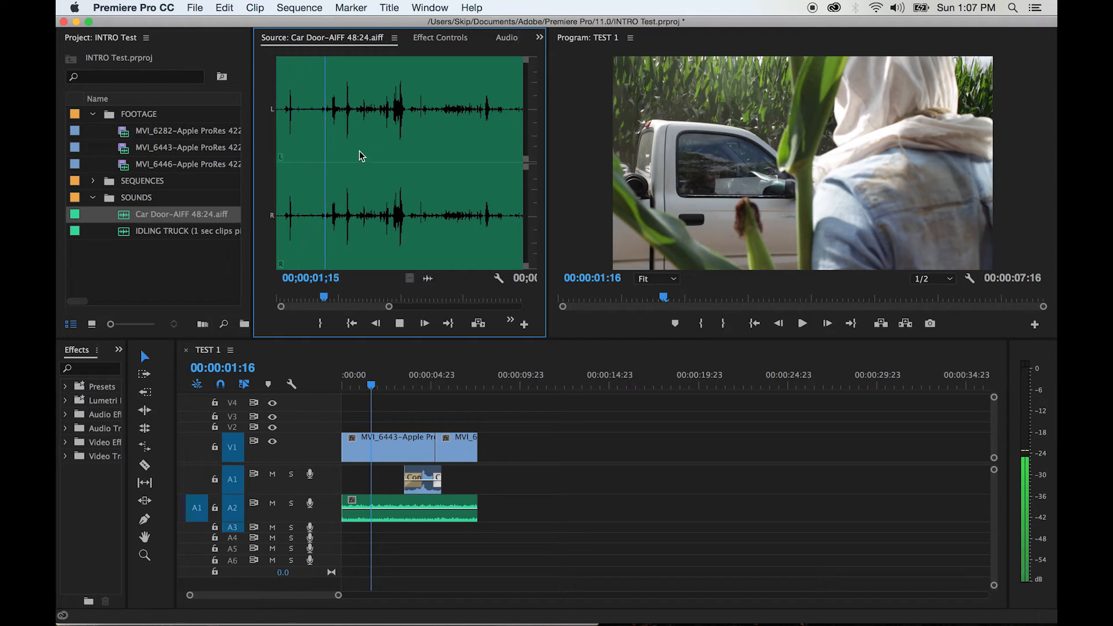
pyautogui.press('space')
# Mark the door sound in the Car Door source with an In point at 00;00;01;23 and an Out point at 00;00;02;16
pyautogui.click(332, 123)
pyautogui.press('=')
pyautogui.press('=')
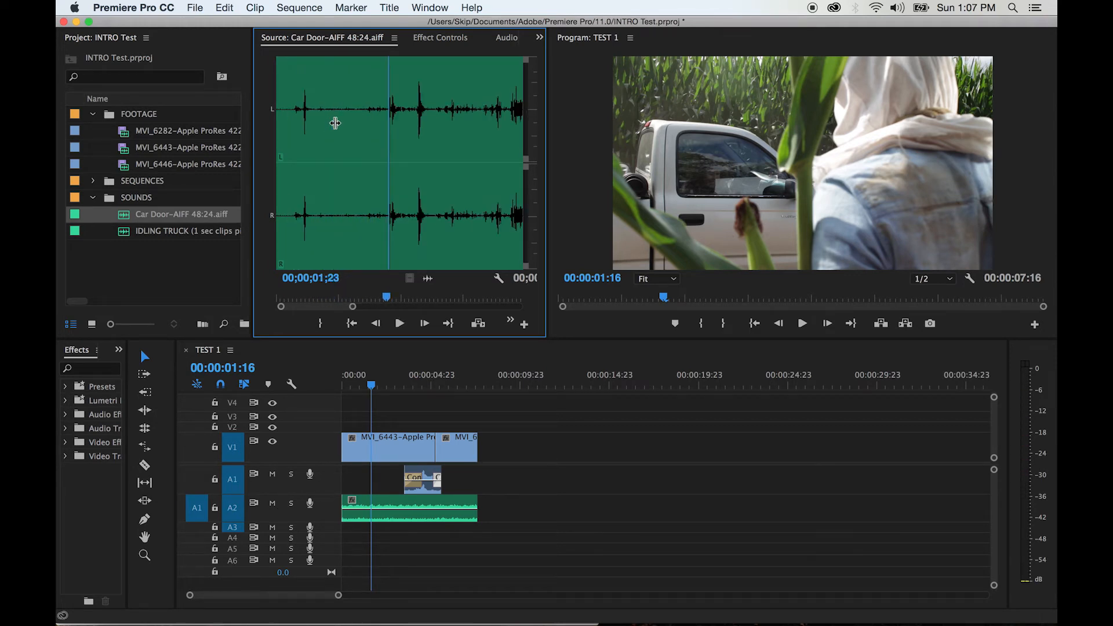
pyautogui.press('space')
pyautogui.press('Left')
pyautogui.press('Left')
pyautogui.press('Left')
pyautogui.press('Left')
pyautogui.press('Left')
pyautogui.press('Right')
pyautogui.press('Right')
pyautogui.press('Right')
pyautogui.press('Right')
pyautogui.press('Left')
pyautogui.press('Left')
pyautogui.press('Left')
pyautogui.press('Right')
pyautogui.press('Right')
pyautogui.press('Left')
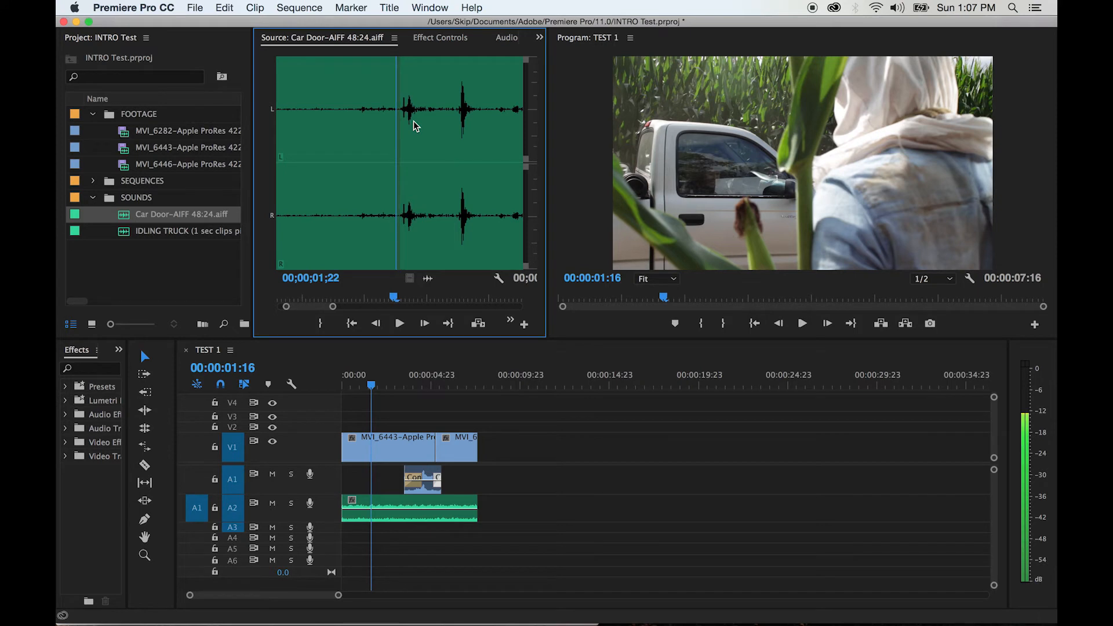
pyautogui.press('Left')
pyautogui.press('Left')
pyautogui.press('Right')
pyautogui.press('Right')
pyautogui.press('Right')
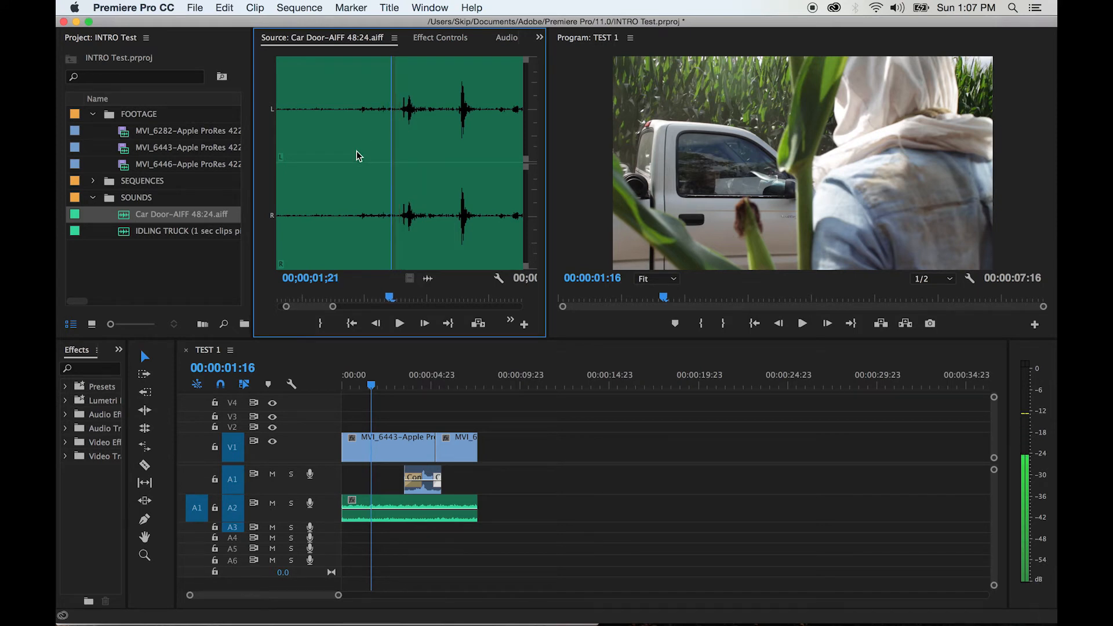
pyautogui.press('Left')
pyautogui.press('Left')
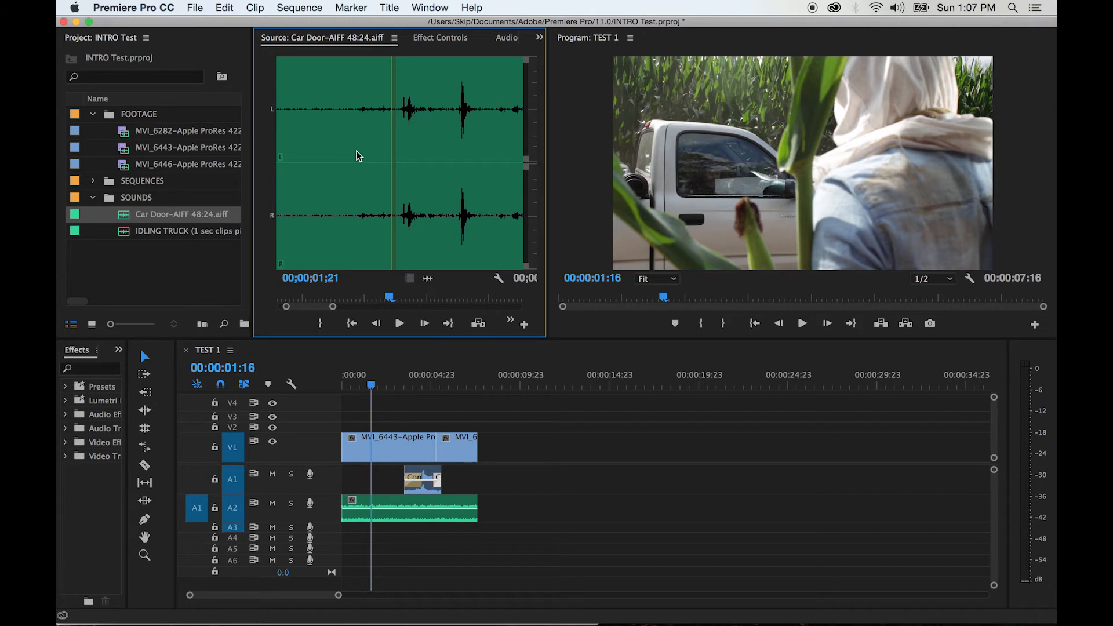
pyautogui.press('Right')
pyautogui.press('Right')
pyautogui.press('Left')
pyautogui.press('Right')
pyautogui.press('Left')
pyautogui.press('Right')
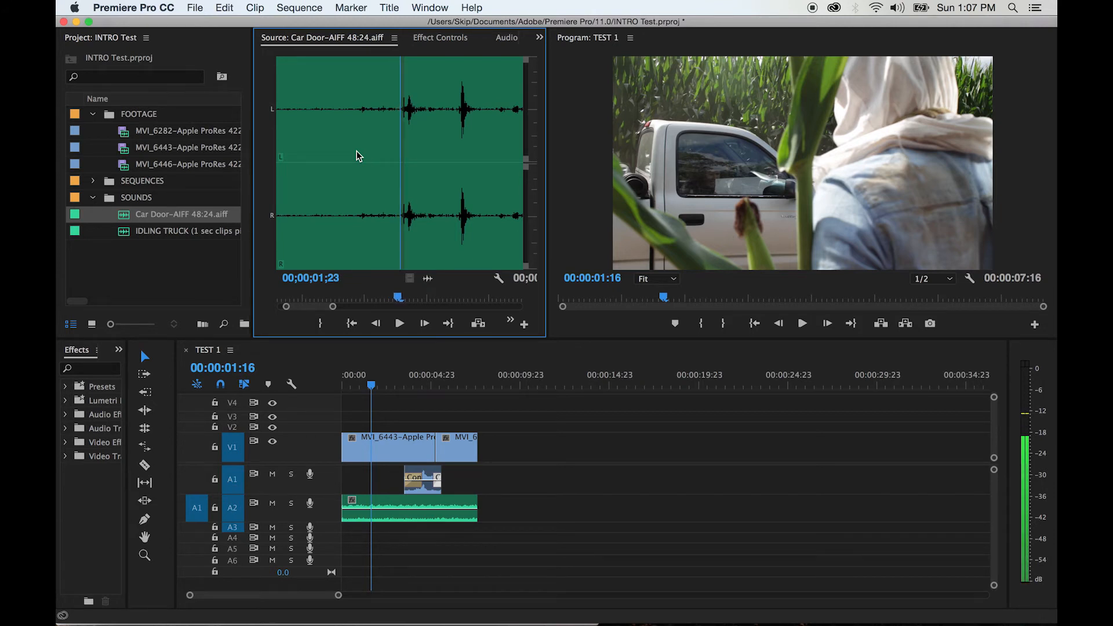
pyautogui.press('i')
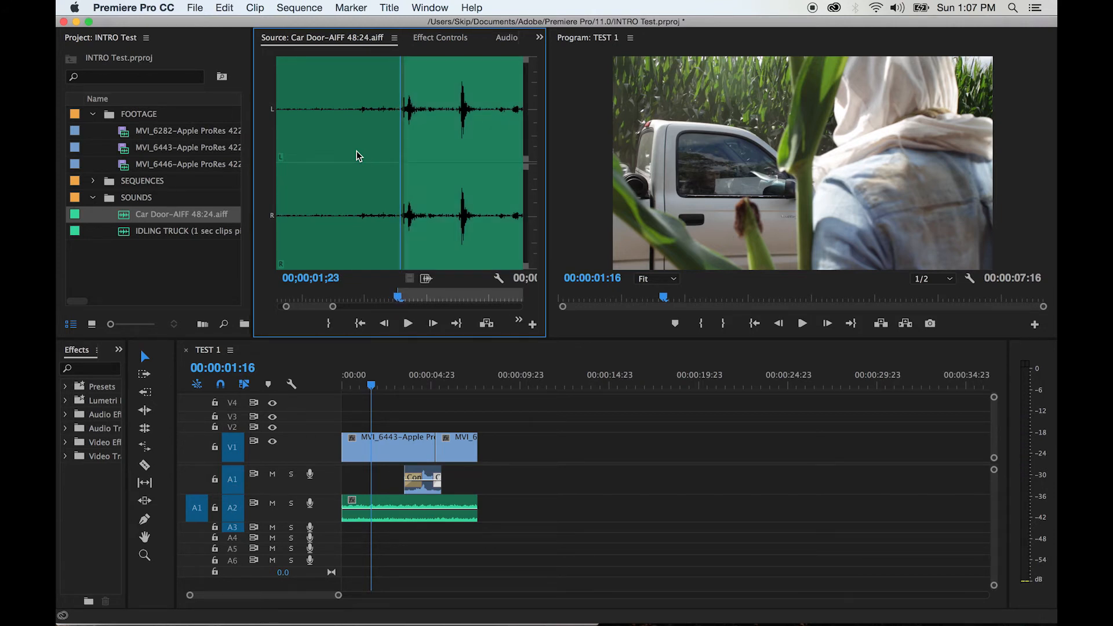
pyautogui.press('space')
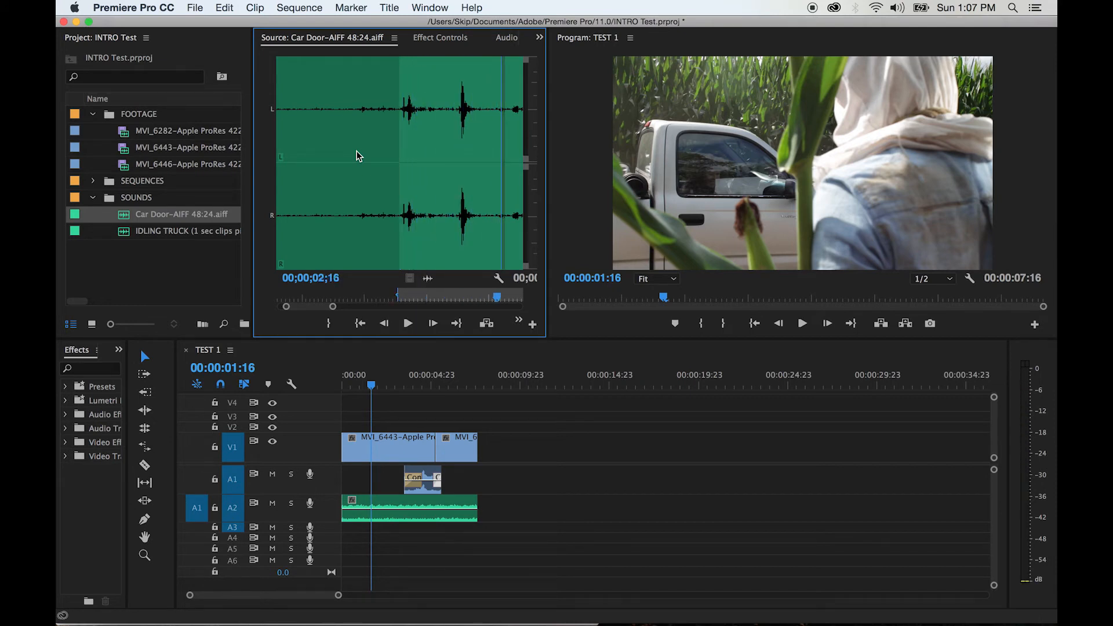
pyautogui.press('o')
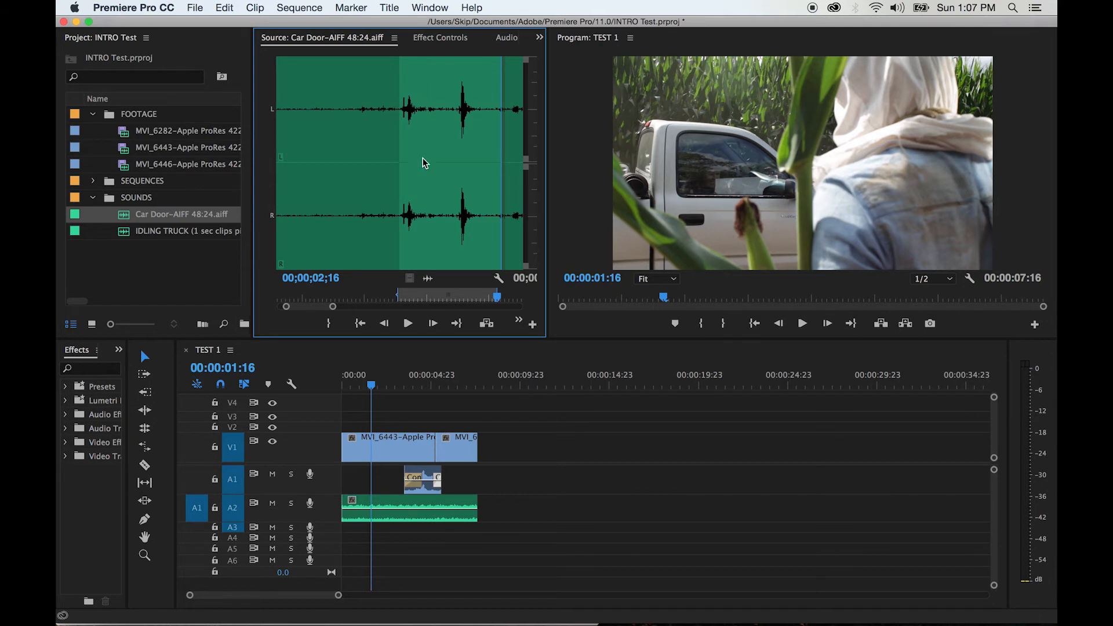
# Patch the source audio to A1 and overwrite the marked car door sound at 00:00:01:16
pyautogui.click(197, 482)
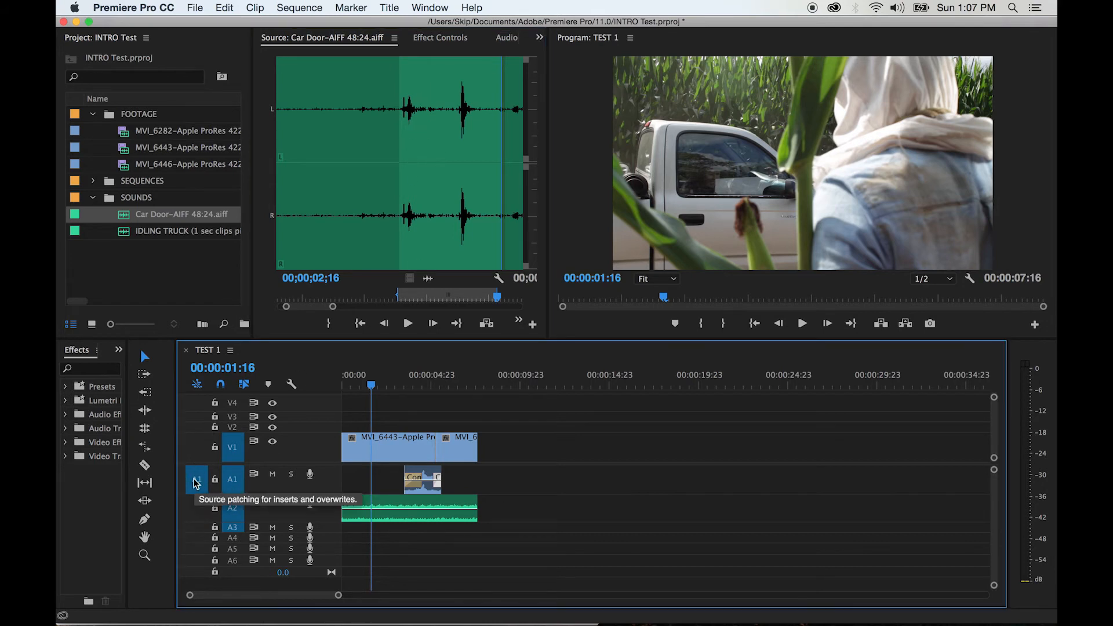
pyautogui.click(197, 482)
pyautogui.click(197, 512)
pyautogui.click(197, 481)
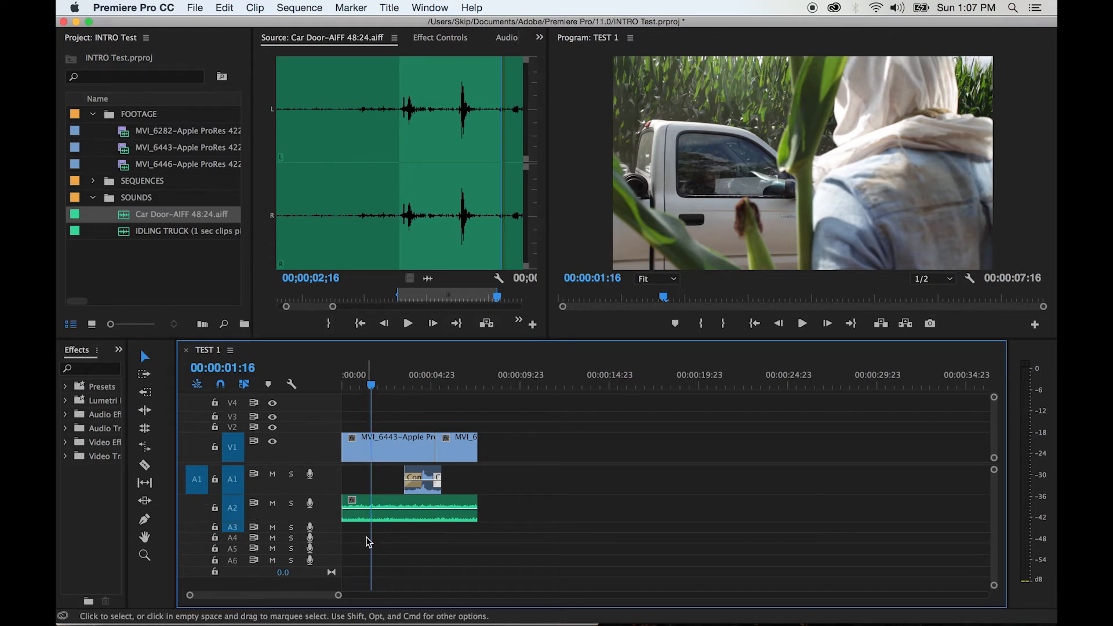
pyautogui.click(518, 320)
pyautogui.click(541, 360)
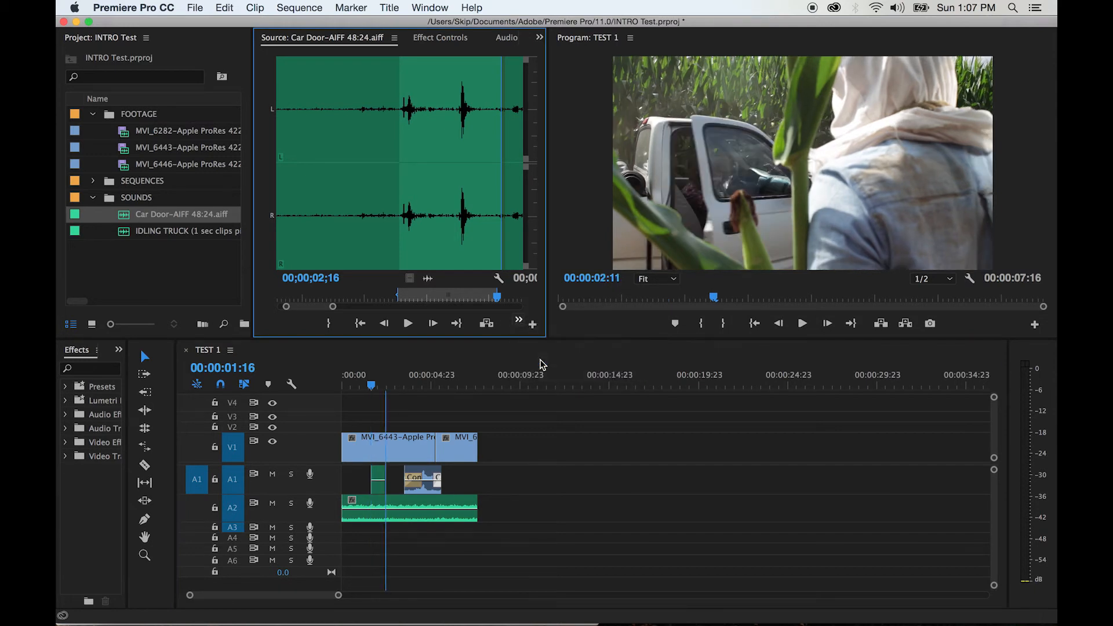
# Play the sequence from about 00:00:01:03 to review the car door sound against the picture
pyautogui.click(361, 385)
pyautogui.press('=')
pyautogui.press('=')
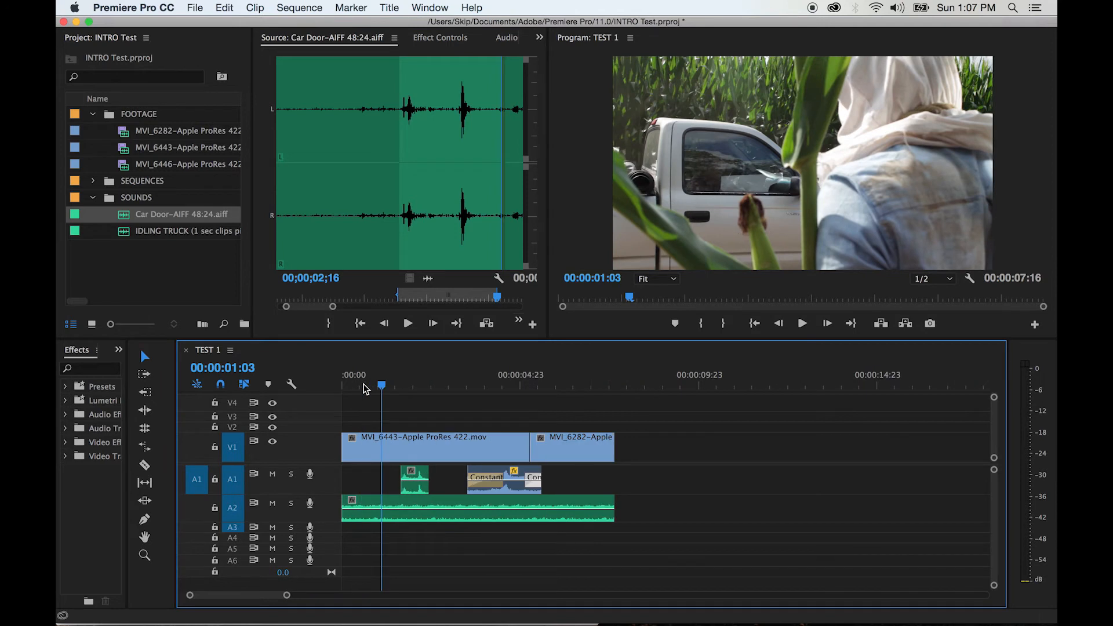
pyautogui.press('space')
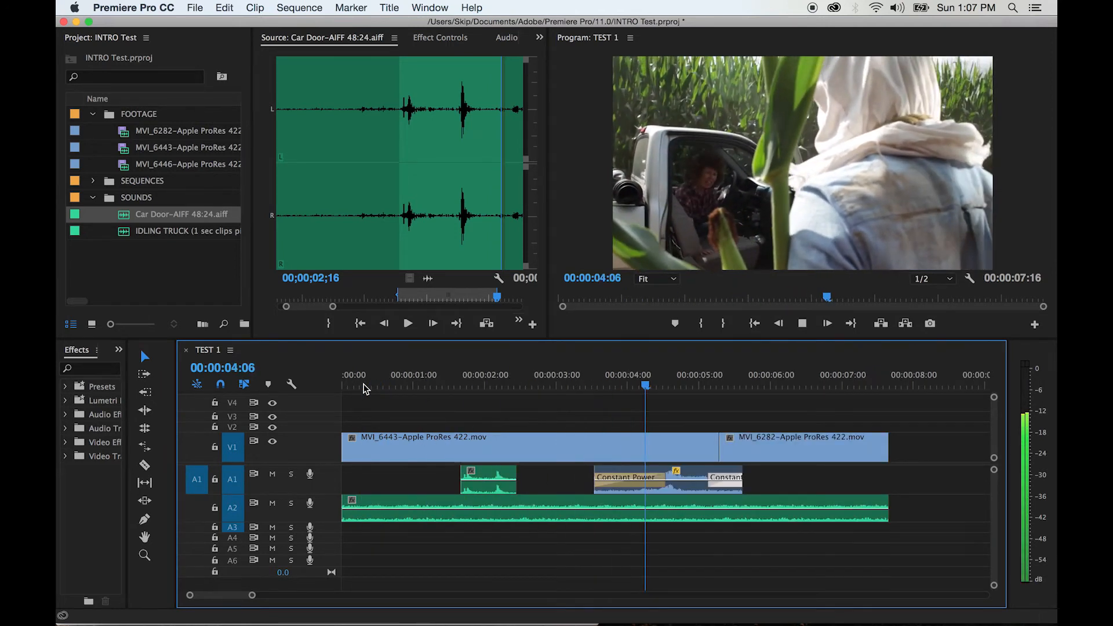
pyautogui.press('space')
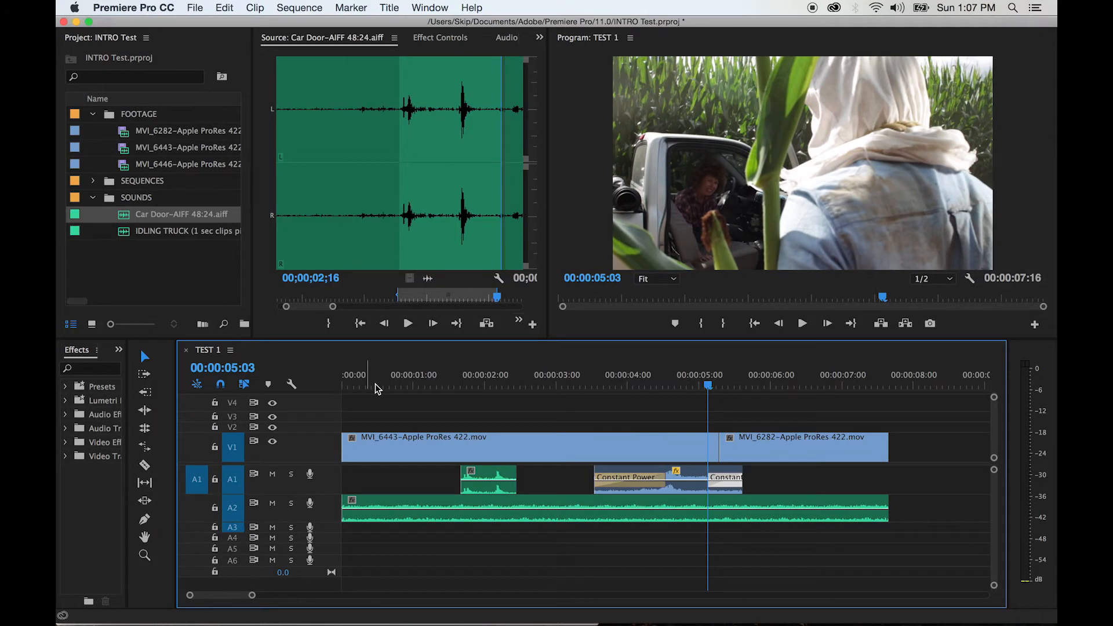
# Place the playhead at 00:00:01:15, select the car door clip on A1, and turn off timeline snapping
pyautogui.click(458, 385)
pyautogui.moveTo(485, 473)
pyautogui.mouseDown()
pyautogui.moveTo(493, 477)
pyautogui.moveTo(481, 475)
pyautogui.mouseUp()
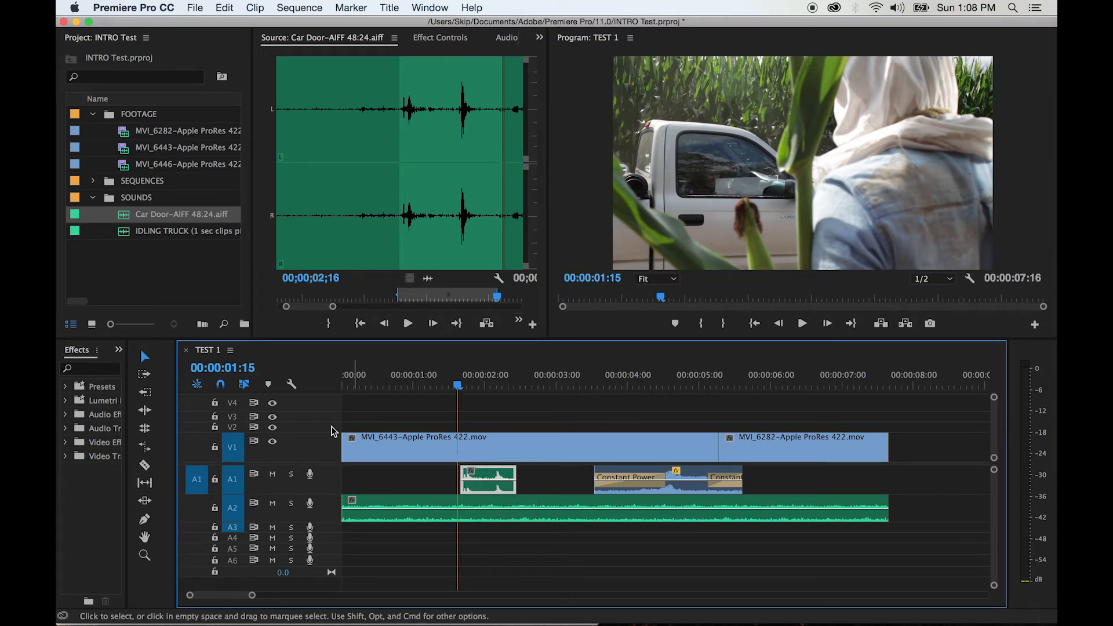
pyautogui.click(221, 387)
# Shift the car door clip on A1 slightly later and play from just before it to check its sync
pyautogui.moveTo(483, 474); pyautogui.dragTo(490, 477)
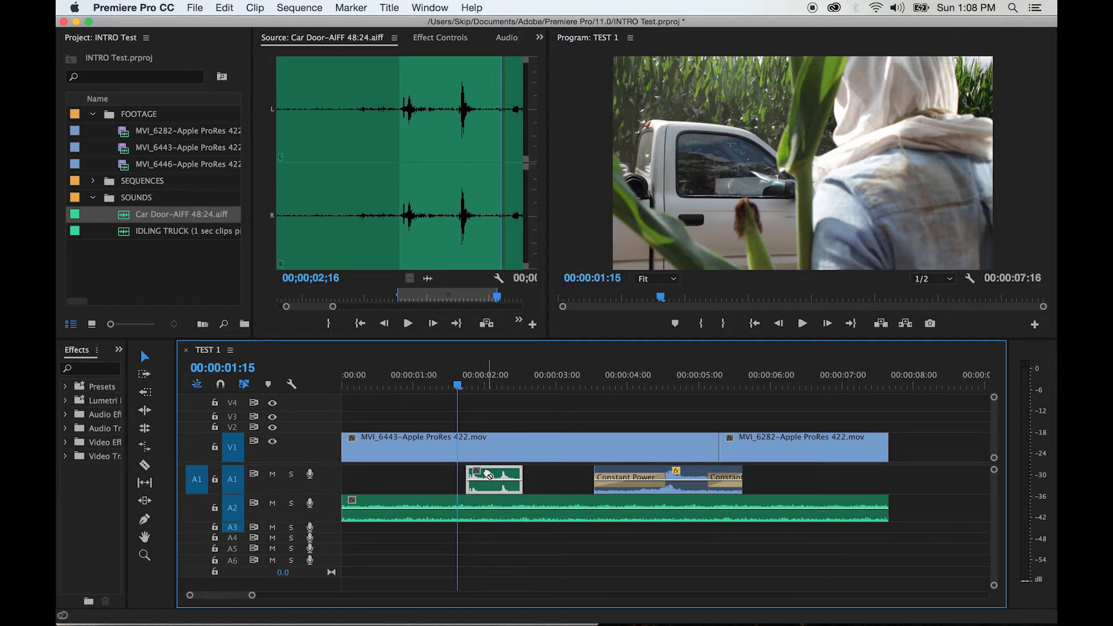
pyautogui.click(438, 386)
pyautogui.press('space')
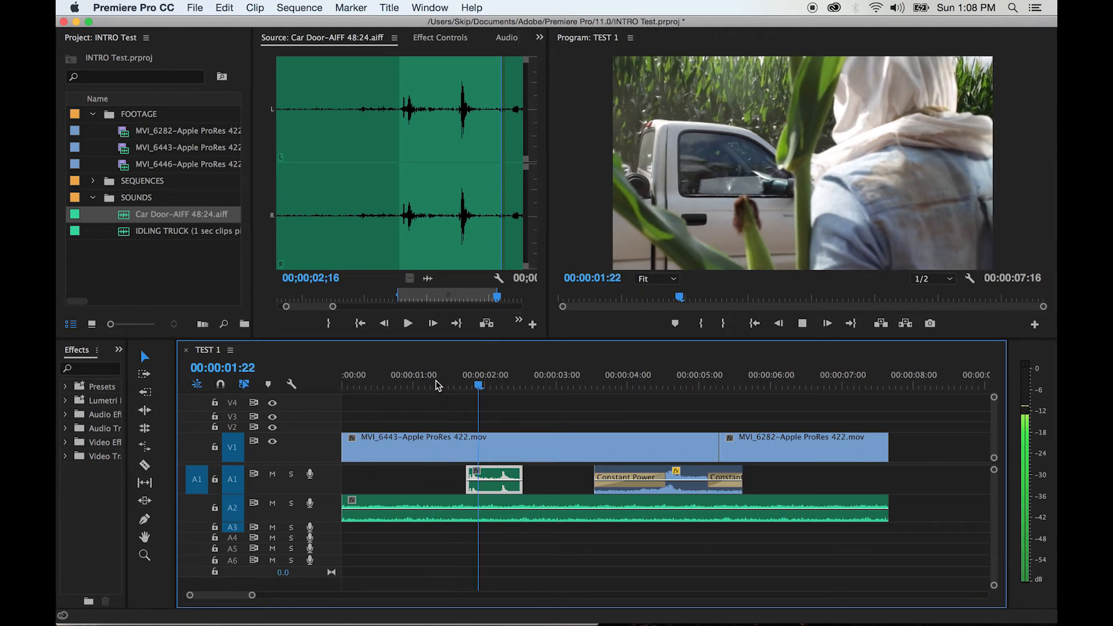
pyautogui.press('space')
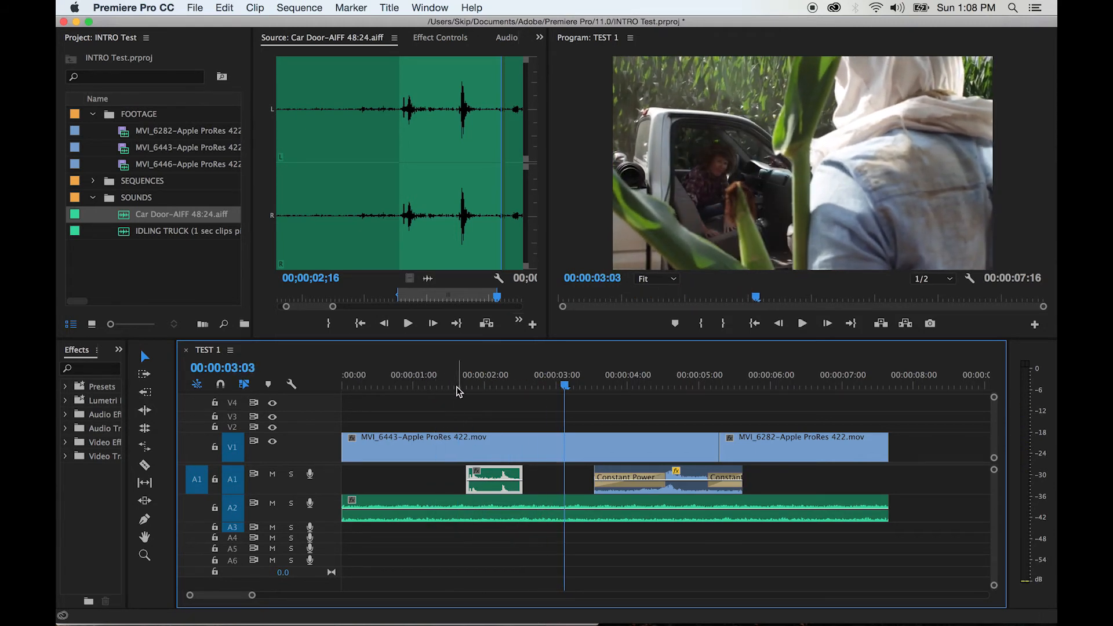
# Replay the car door section against the picture and turn timeline snapping back on
pyautogui.click(446, 385)
pyautogui.press('space')
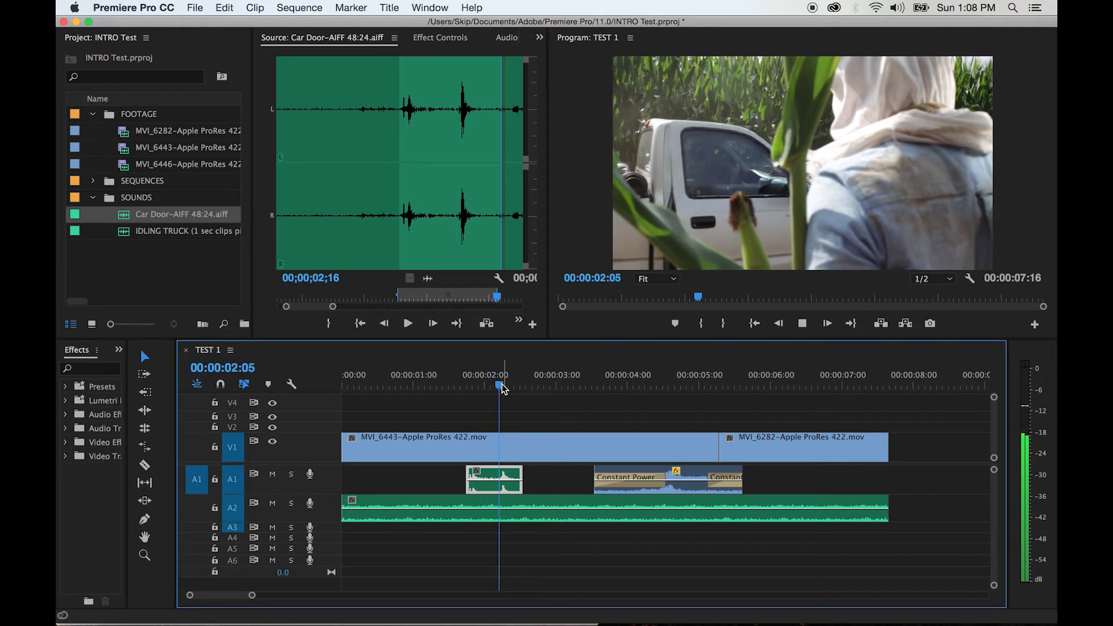
pyautogui.press('space')
pyautogui.click(221, 385)
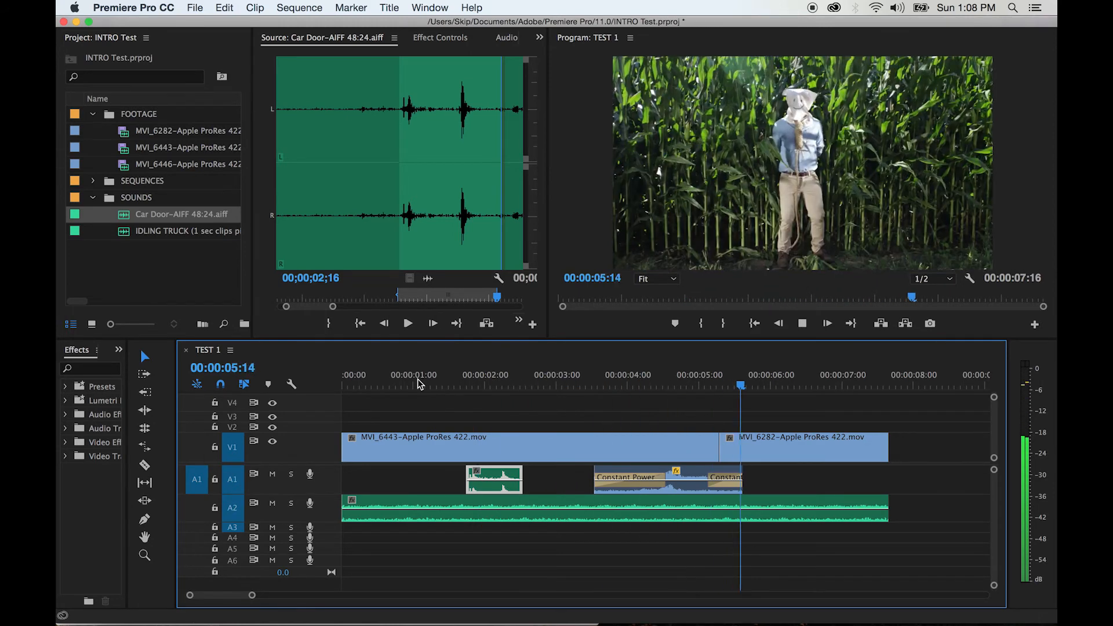
pyautogui.press('space')
# Place the playhead at 00:00:04:15 and open the Audio Clip Mixer for TEST 1, moving it clear of the timeline
pyautogui.click(674, 387)
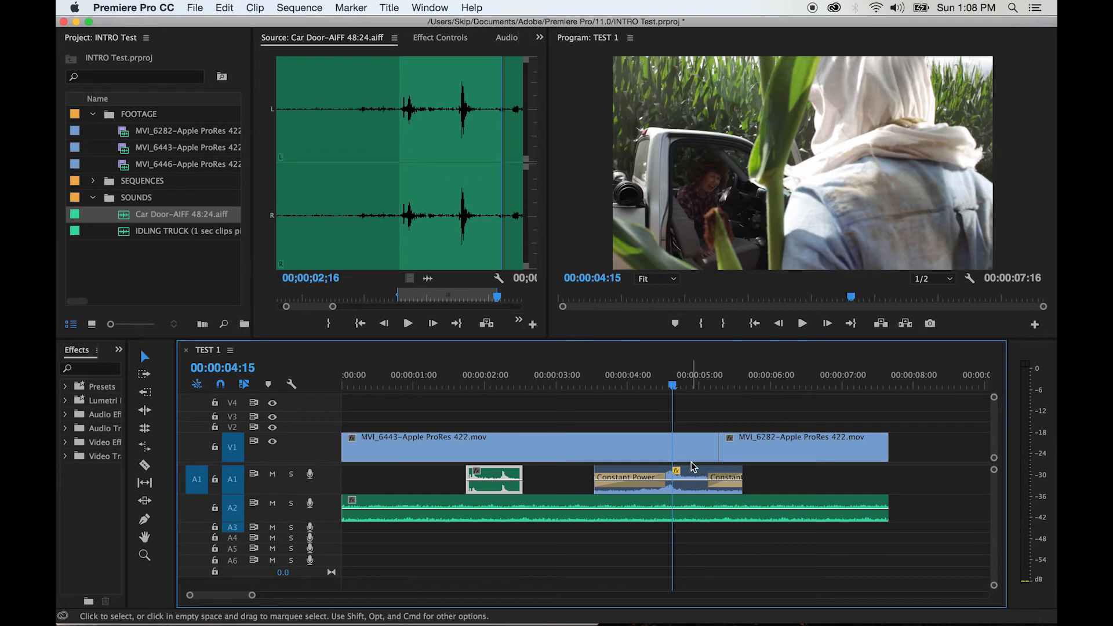
pyautogui.click(682, 479)
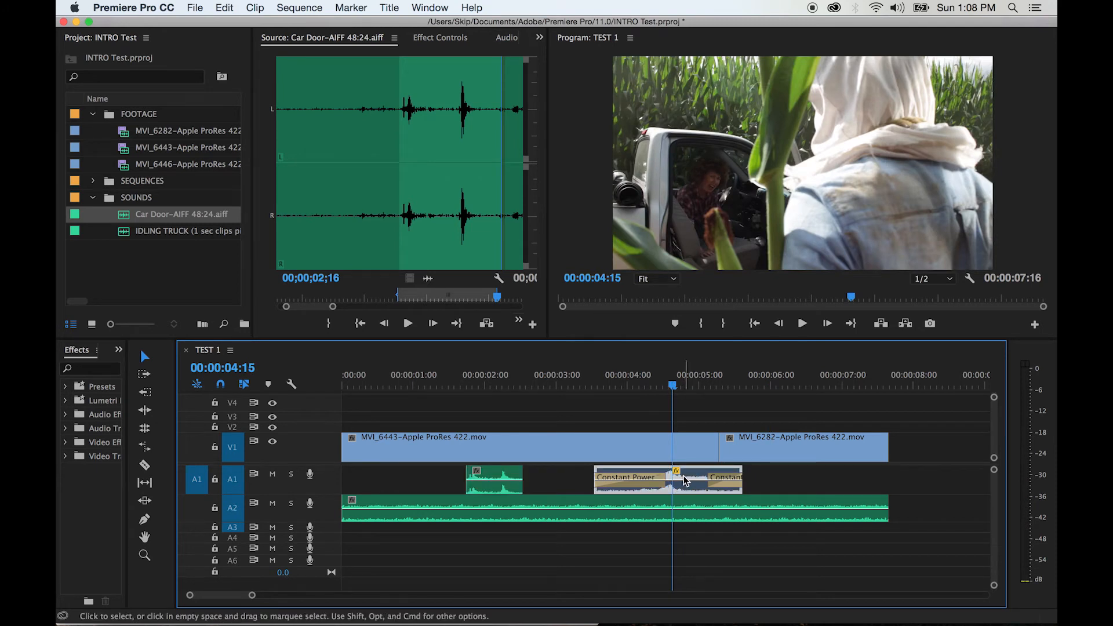
pyautogui.click(565, 483)
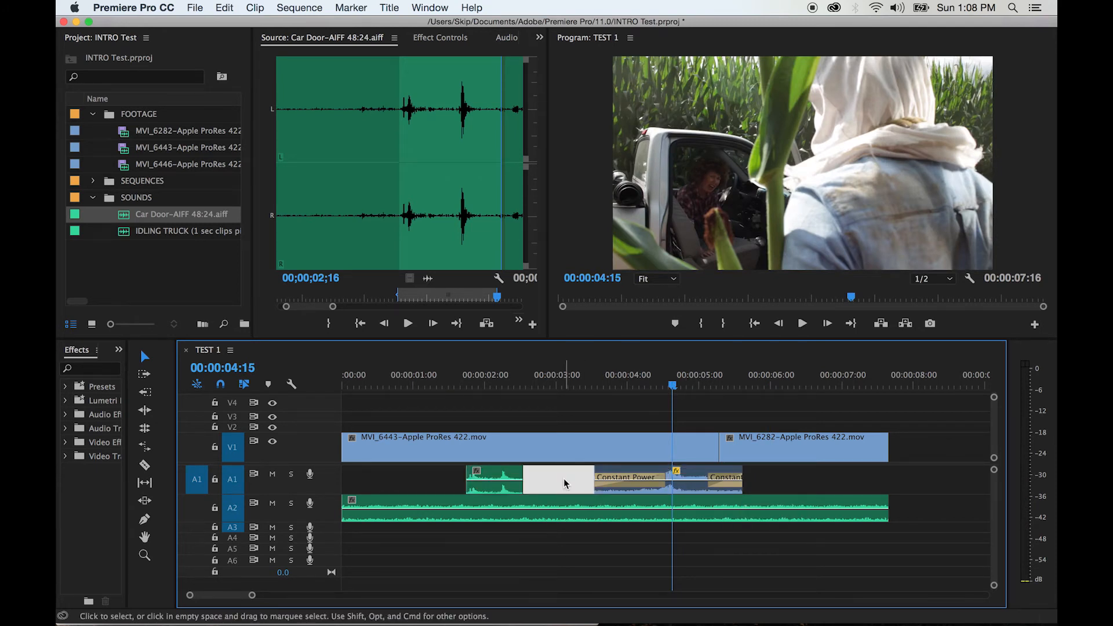
pyautogui.click(558, 481)
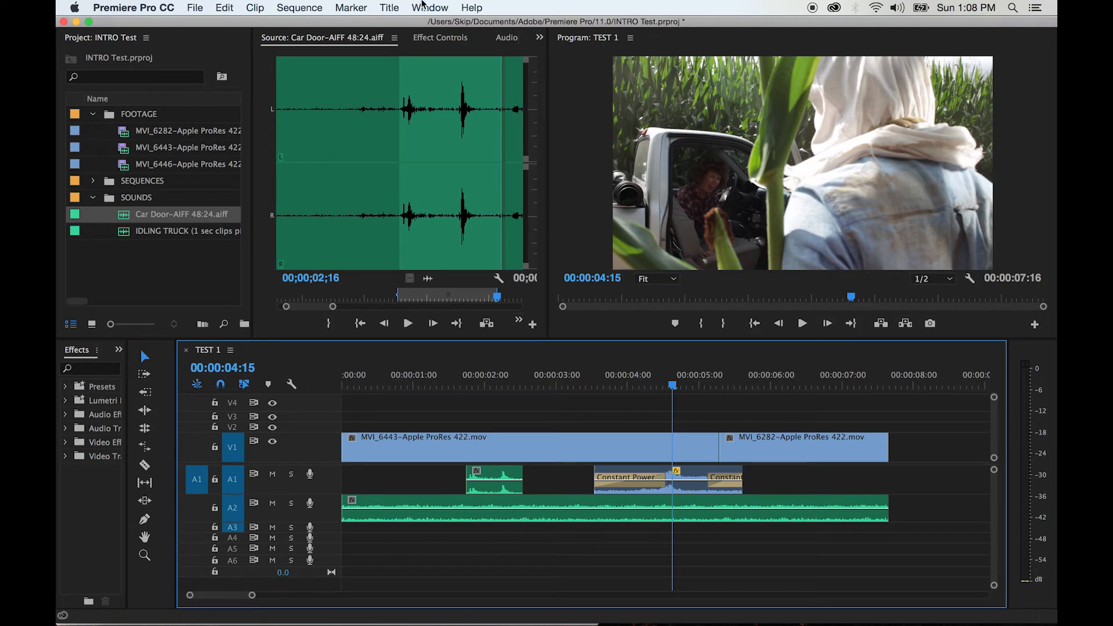
pyautogui.click(423, 6)
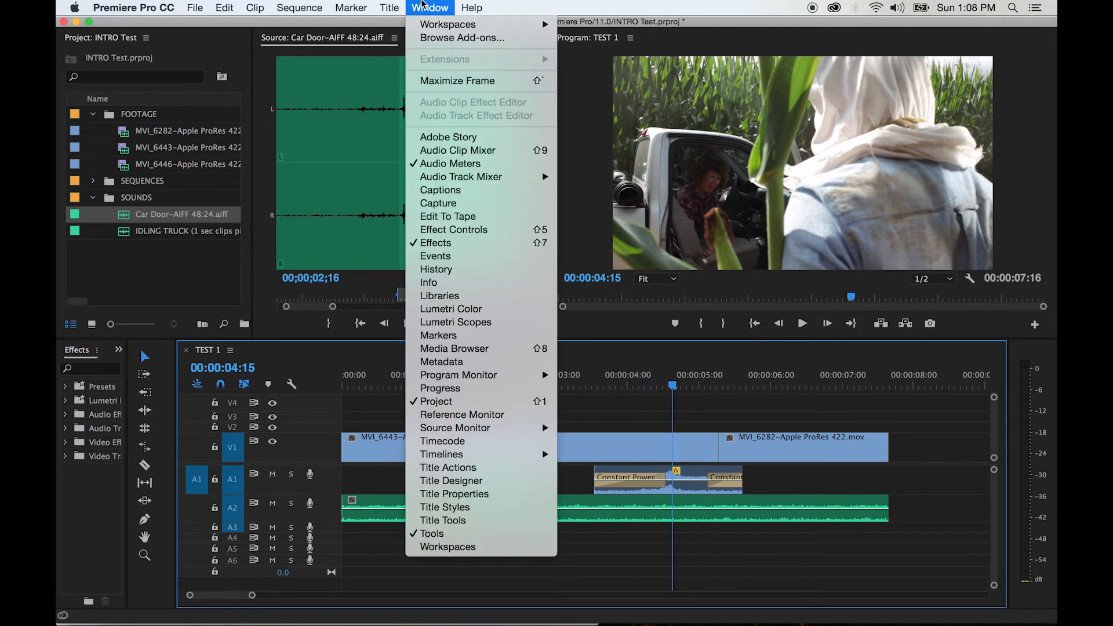
pyautogui.click(437, 151)
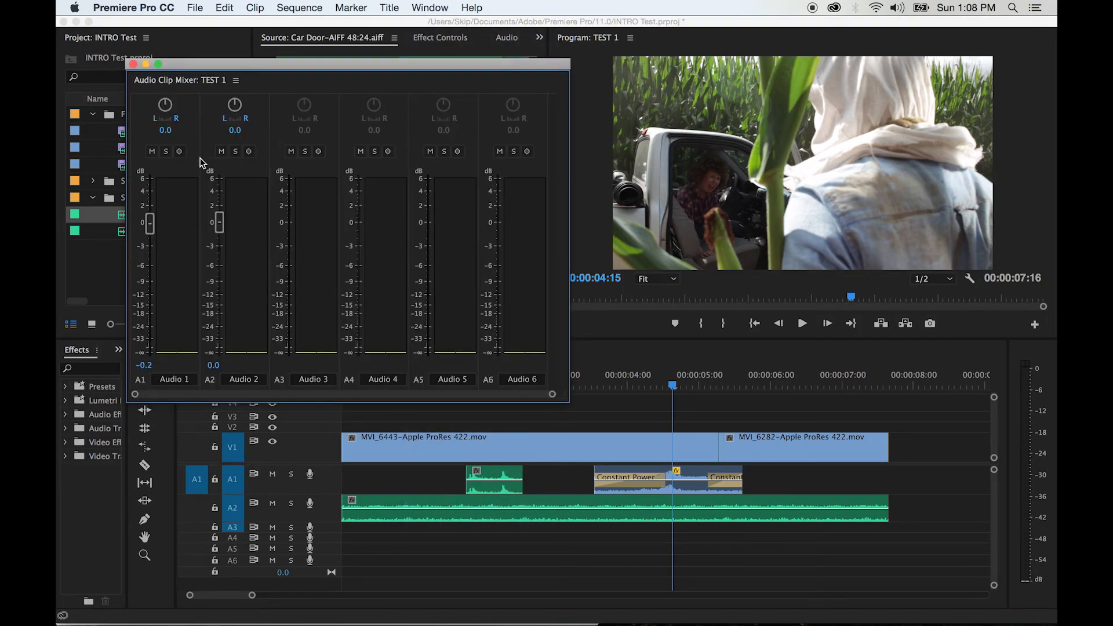
pyautogui.moveTo(326, 68); pyautogui.dragTo(321, 23)
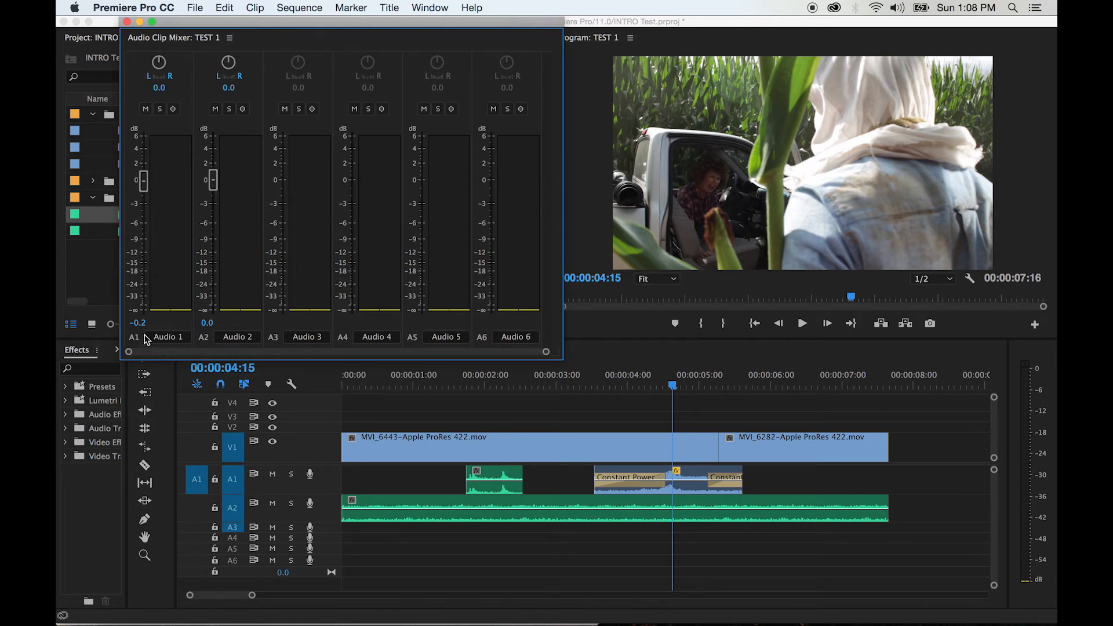
# Set the volume of the A1 clip with the Constant Power fades to 0.0 dB and play from 00:00:02:23
pyautogui.moveTo(144, 181)
pyautogui.mouseDown()
pyautogui.moveTo(144, 223)
pyautogui.moveTo(144, 183)
pyautogui.mouseUp()
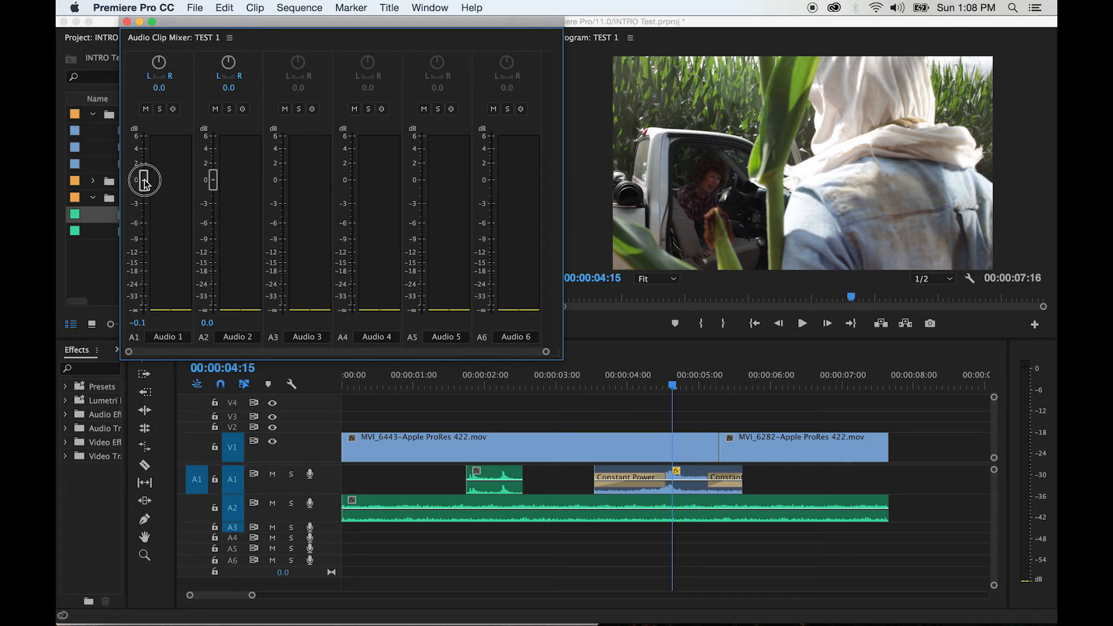
pyautogui.click(551, 387)
pyautogui.press('space')
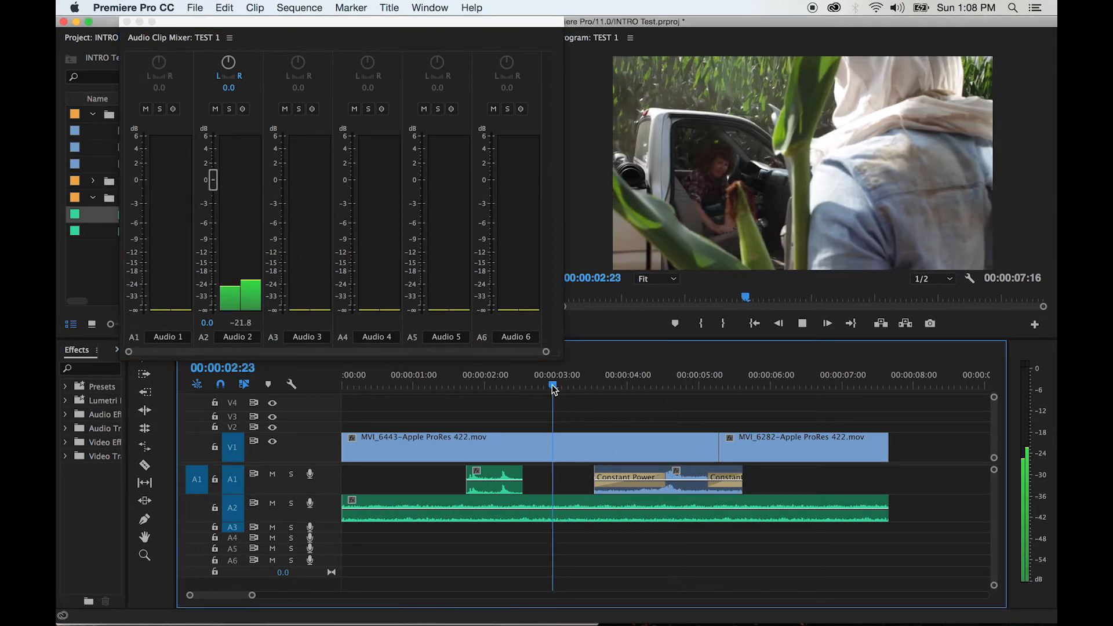
pyautogui.press('space')
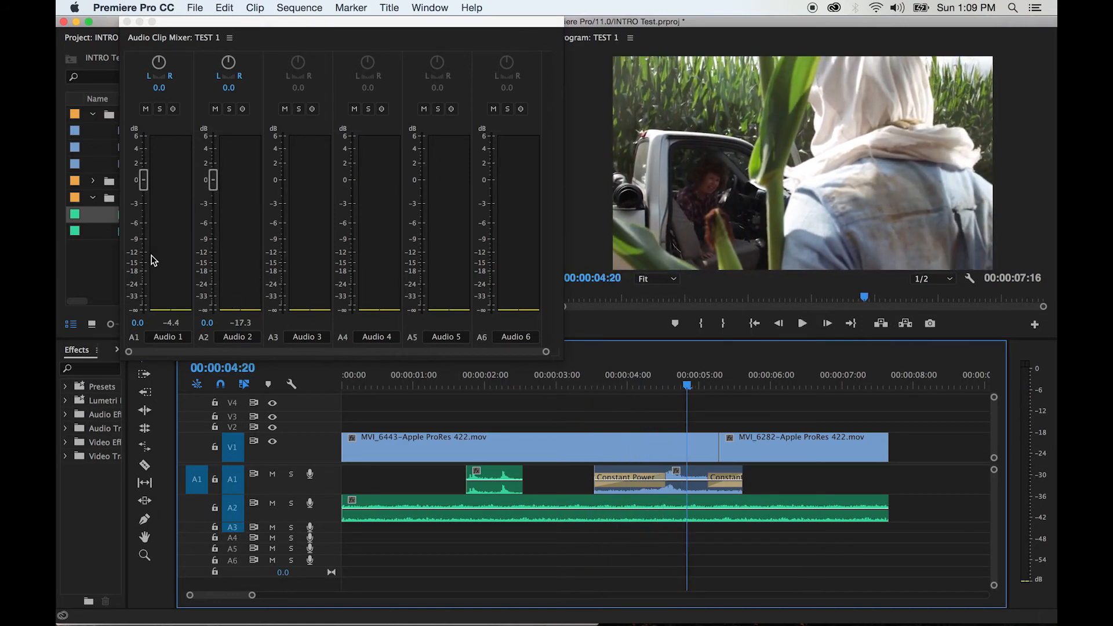
# Lower the volume of the A1 clip with the Constant Power fades to -5.6 dB and listen to the mix
pyautogui.moveTo(146, 189); pyautogui.dragTo(143, 228)
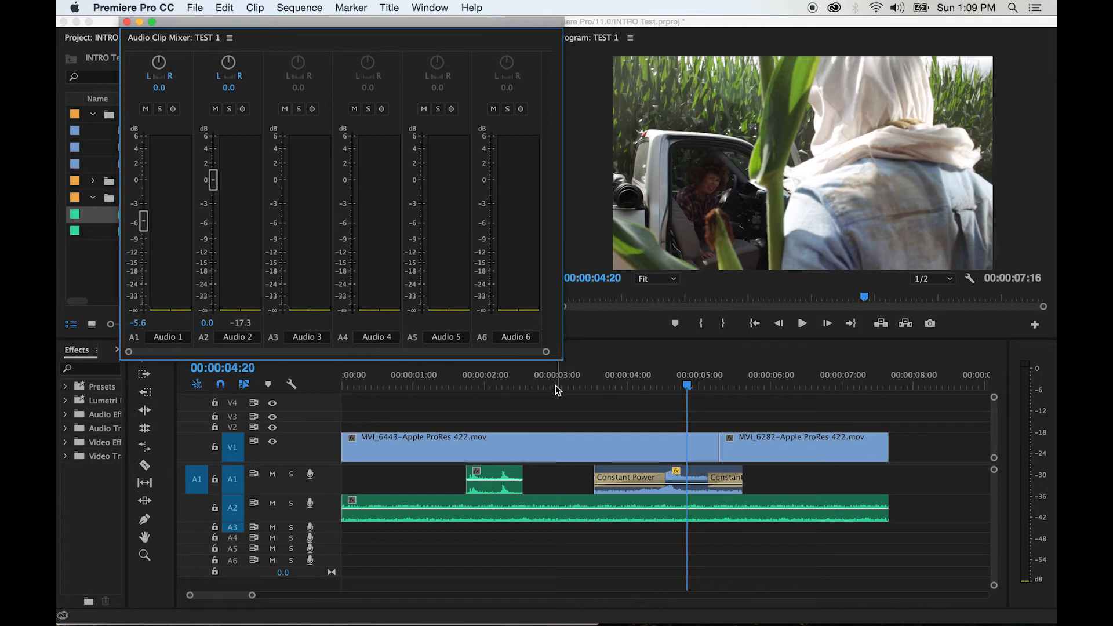
pyautogui.click(554, 387)
pyautogui.press('space')
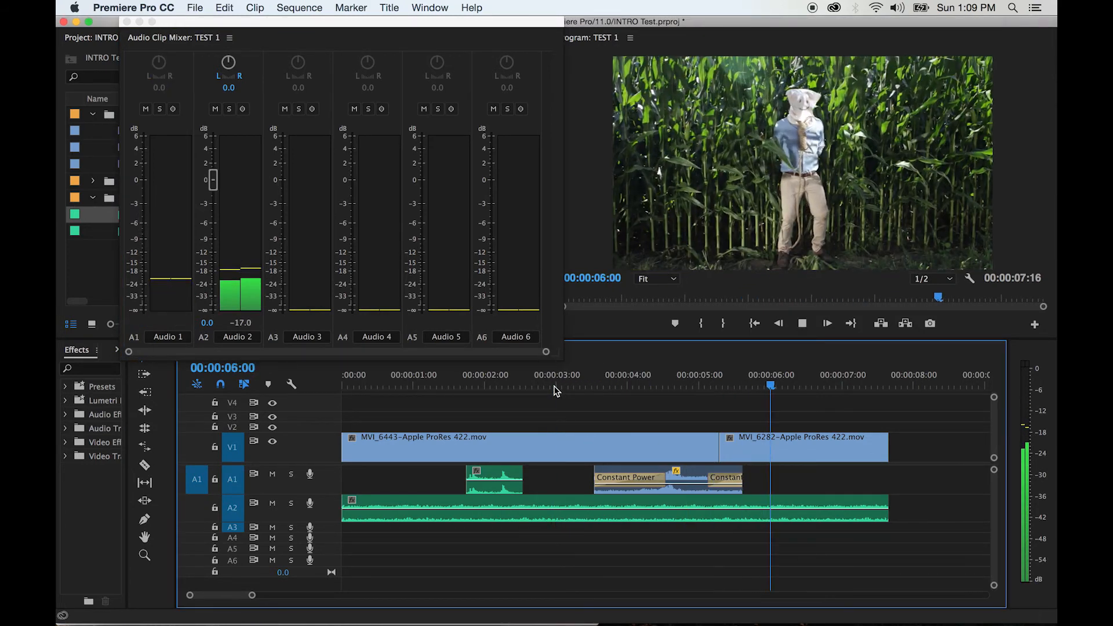
pyautogui.press('space')
# Raise the A2 clip's volume to 3.7 dB and play from 00:00:02:19 to judge the mix
pyautogui.click(553, 385)
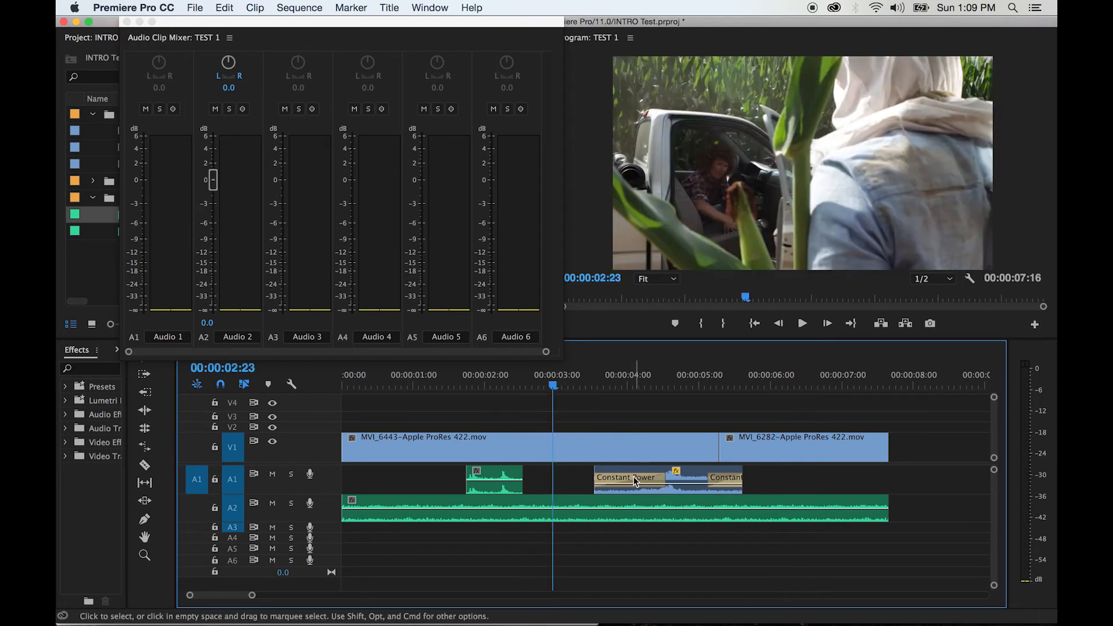
pyautogui.click(578, 502)
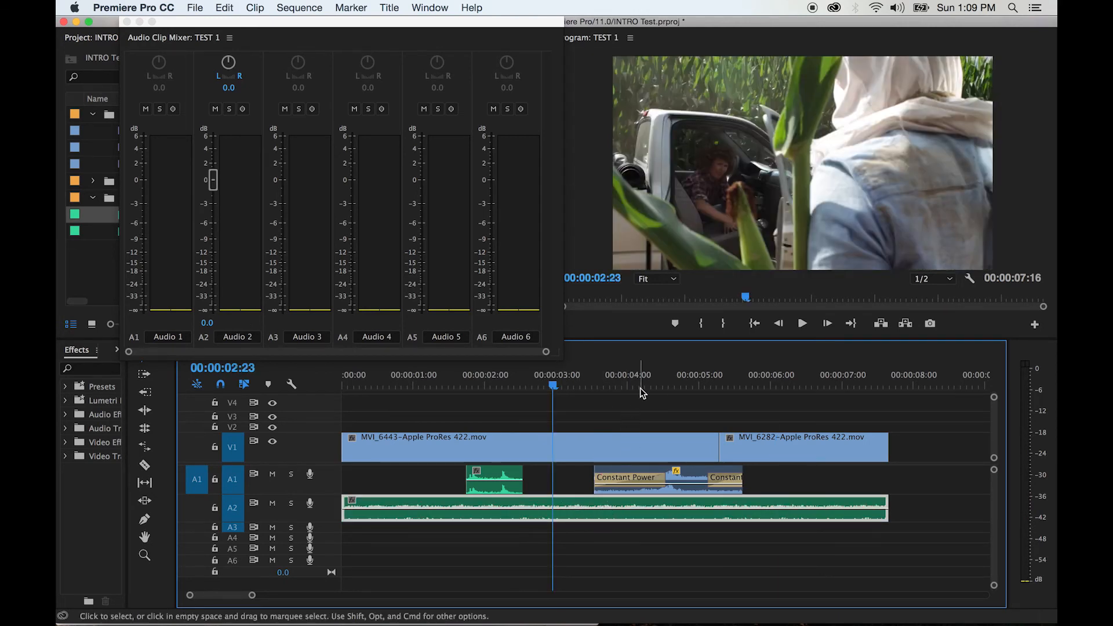
pyautogui.click(664, 386)
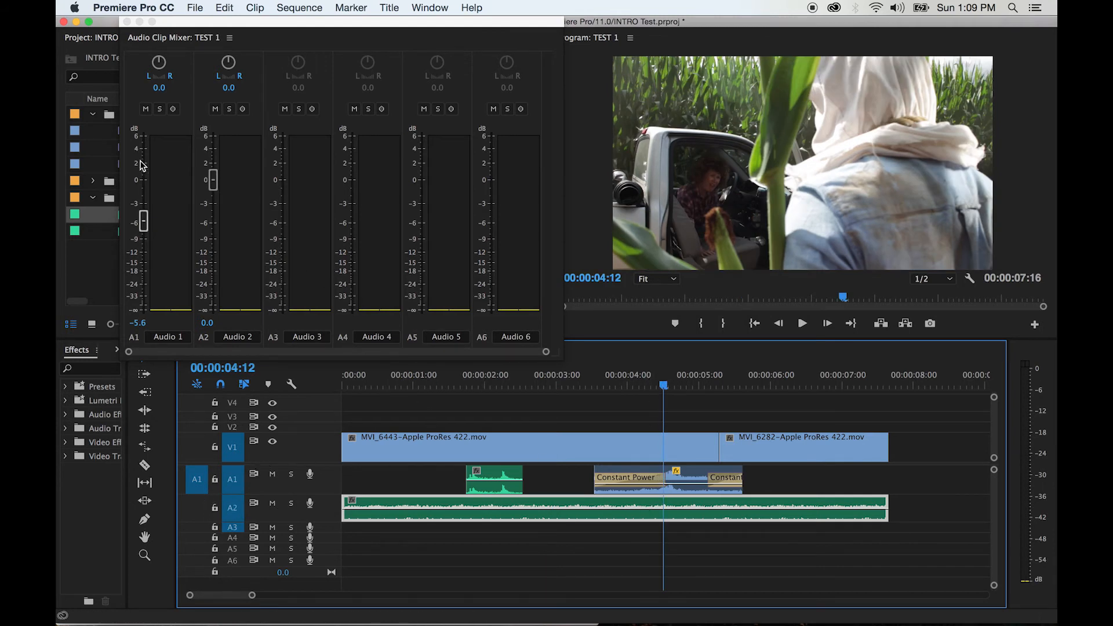
pyautogui.moveTo(213, 181); pyautogui.dragTo(215, 151)
pyautogui.click(539, 386)
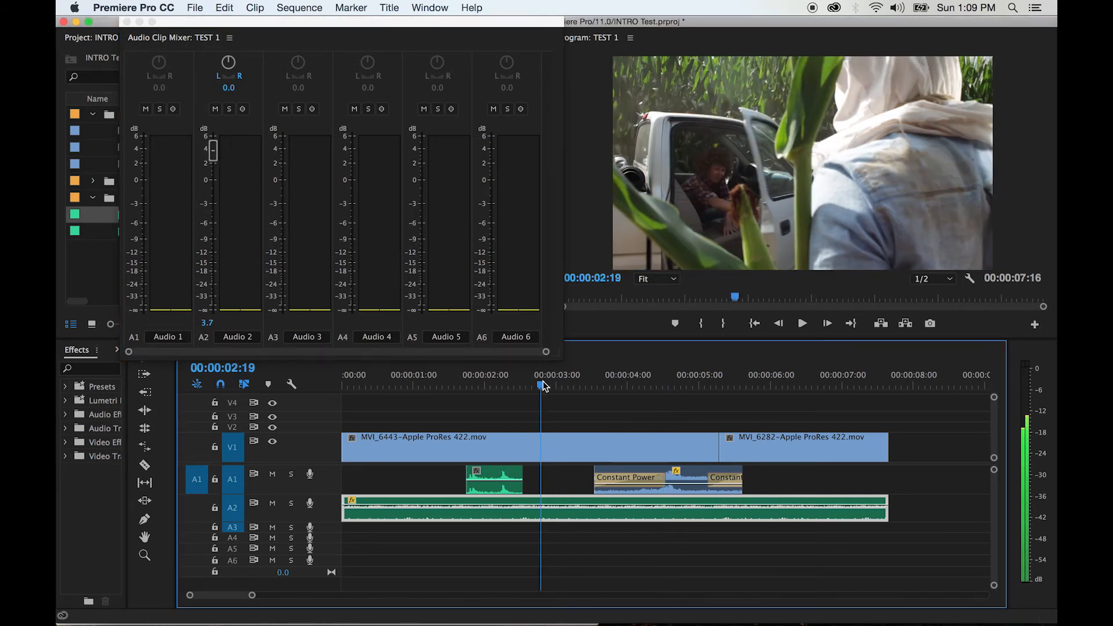
pyautogui.press('space')
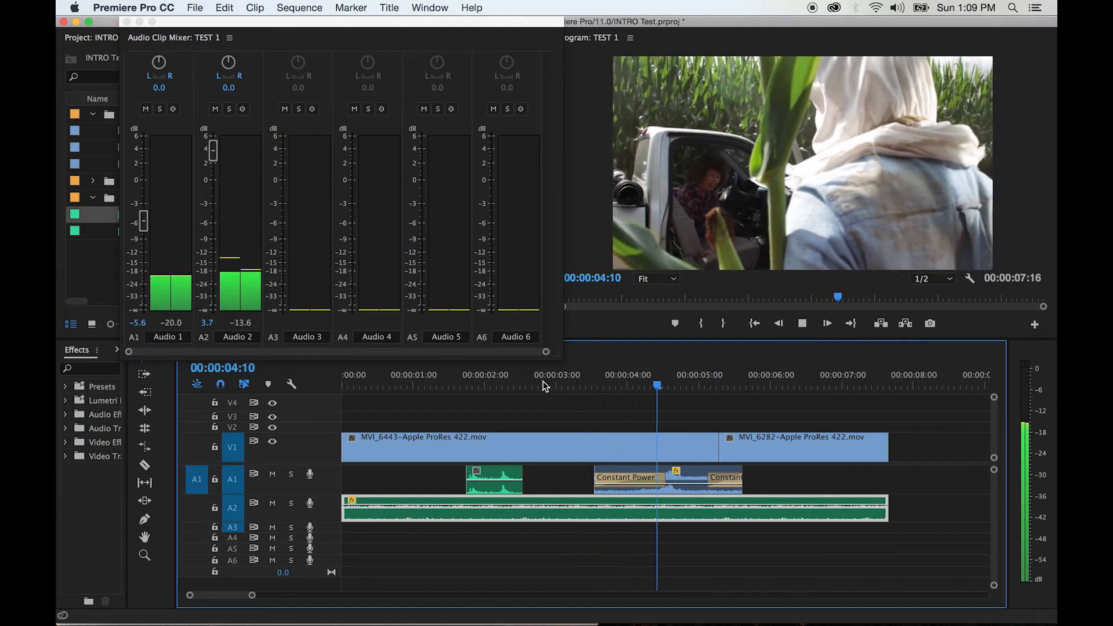
pyautogui.press('space')
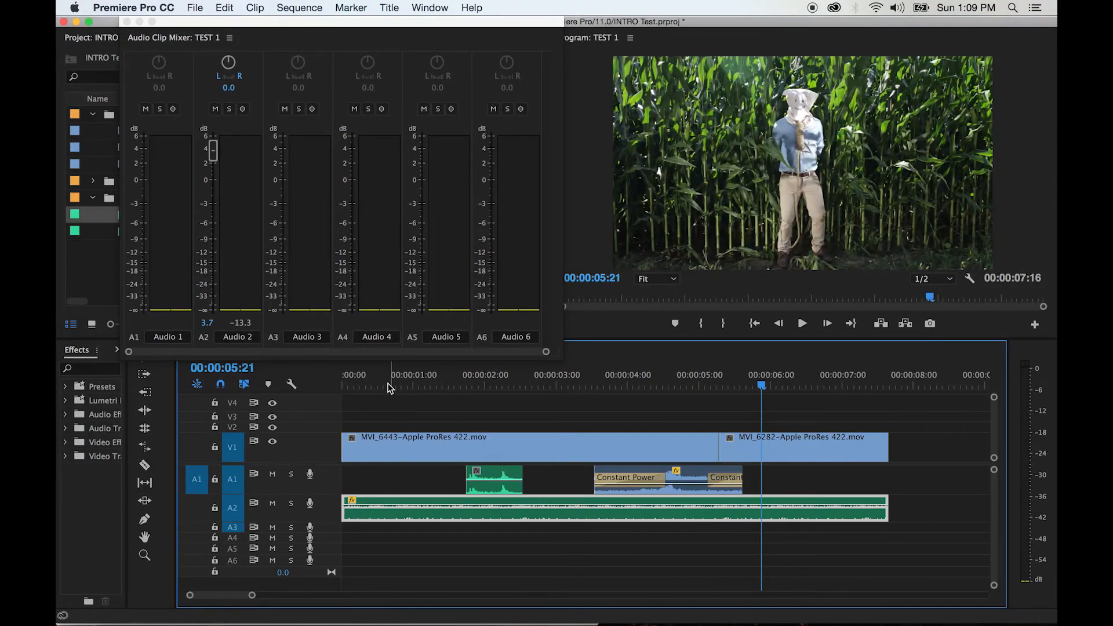
# Play from 00:00:00:13 and raise the A2 clip's volume to 6.0 dB during playback
pyautogui.click(380, 385)
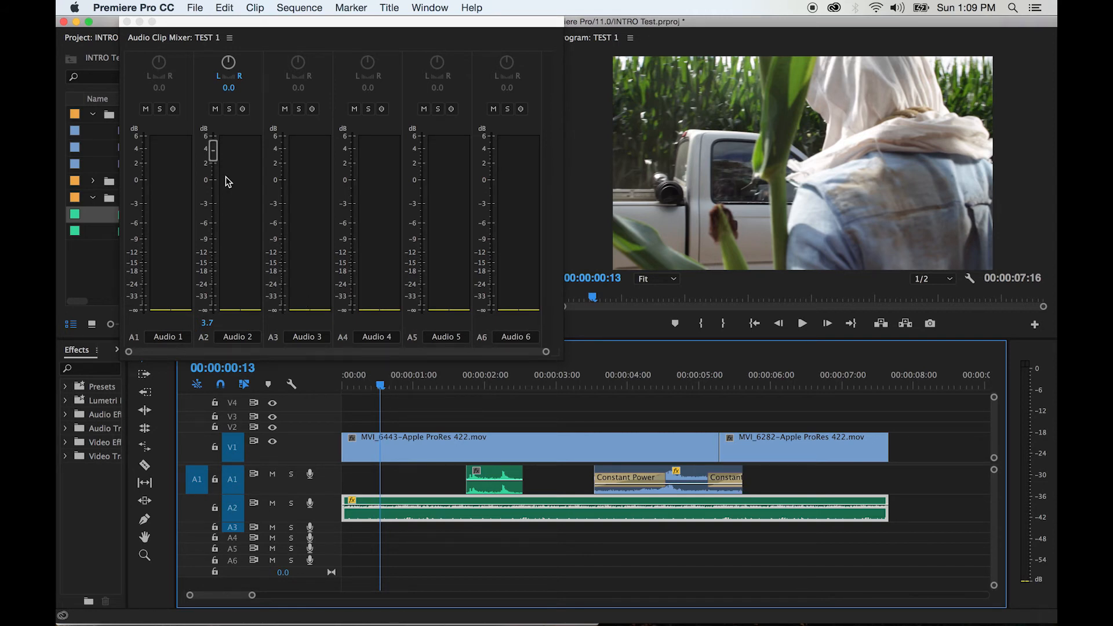
pyautogui.press('space')
pyautogui.moveTo(212, 151)
pyautogui.mouseDown()
pyautogui.moveTo(215, 266)
pyautogui.moveTo(215, 137)
pyautogui.mouseUp()
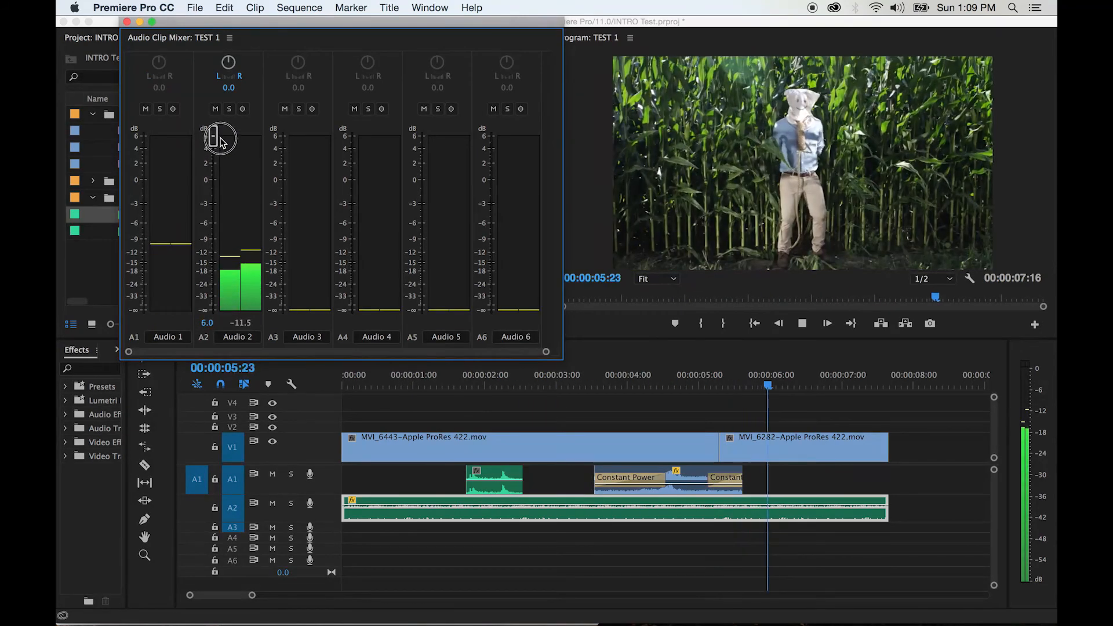
pyautogui.press('space')
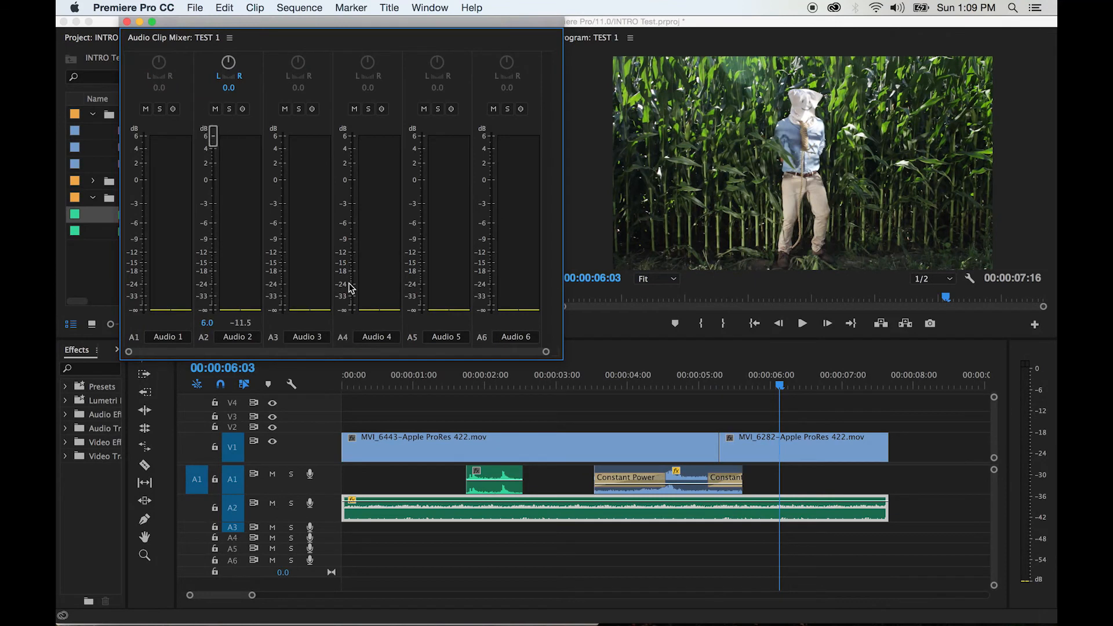
# Lower the car door clip's volume with the playhead at 00:00:02:01, then review the mix and close the Audio Clip Mixer
pyautogui.click(487, 384)
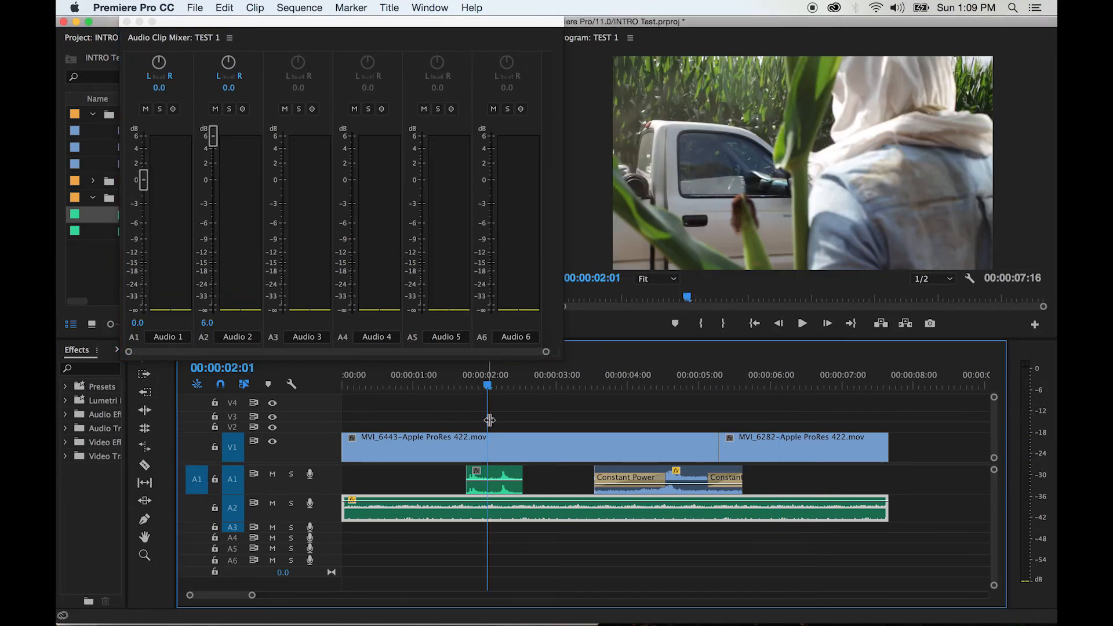
pyautogui.click(493, 479)
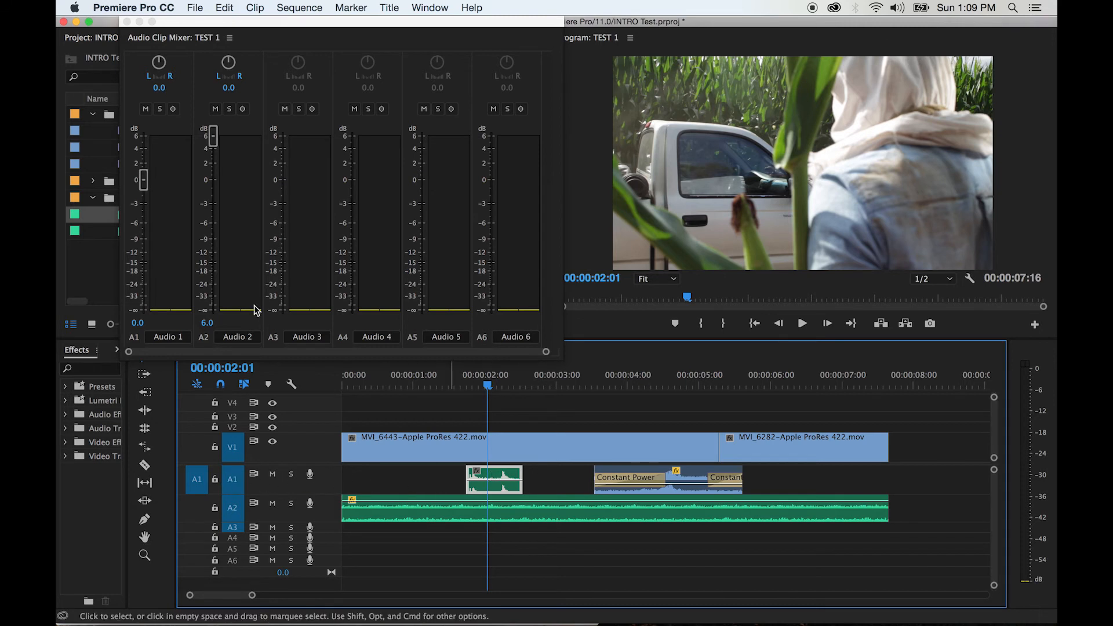
pyautogui.moveTo(143, 180); pyautogui.dragTo(145, 226)
pyautogui.click(365, 385)
pyautogui.press('space')
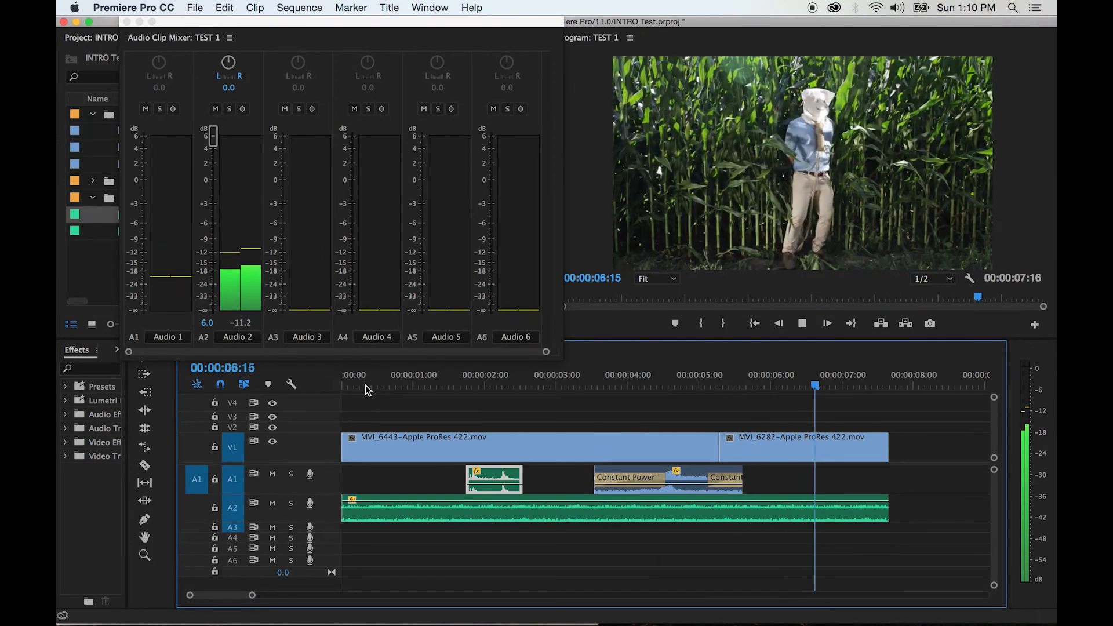
pyautogui.press('space')
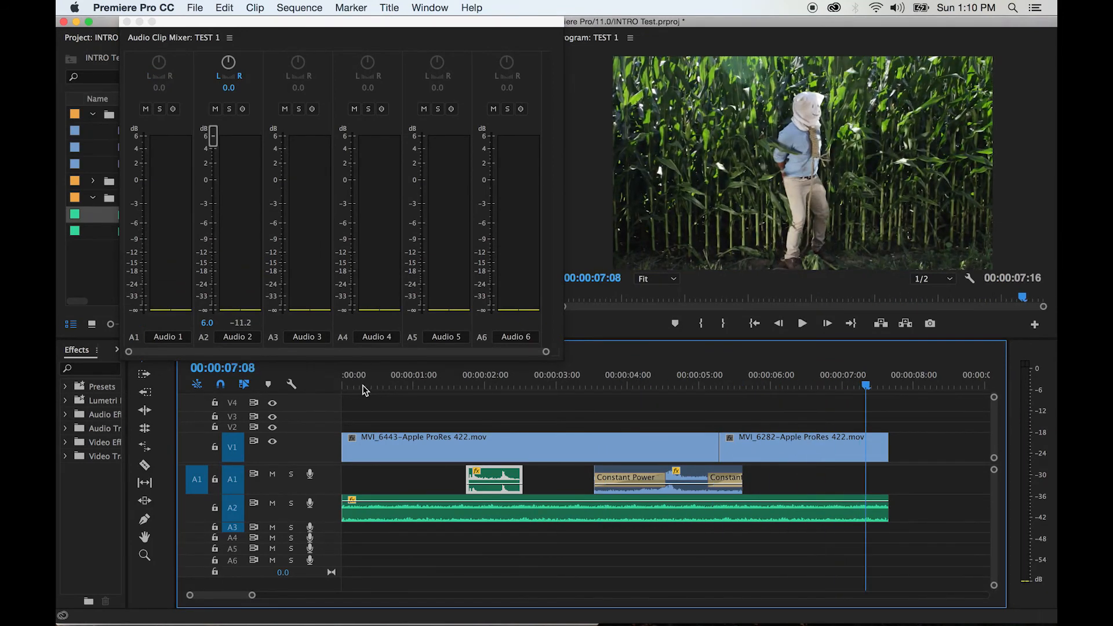
pyautogui.click(126, 22)
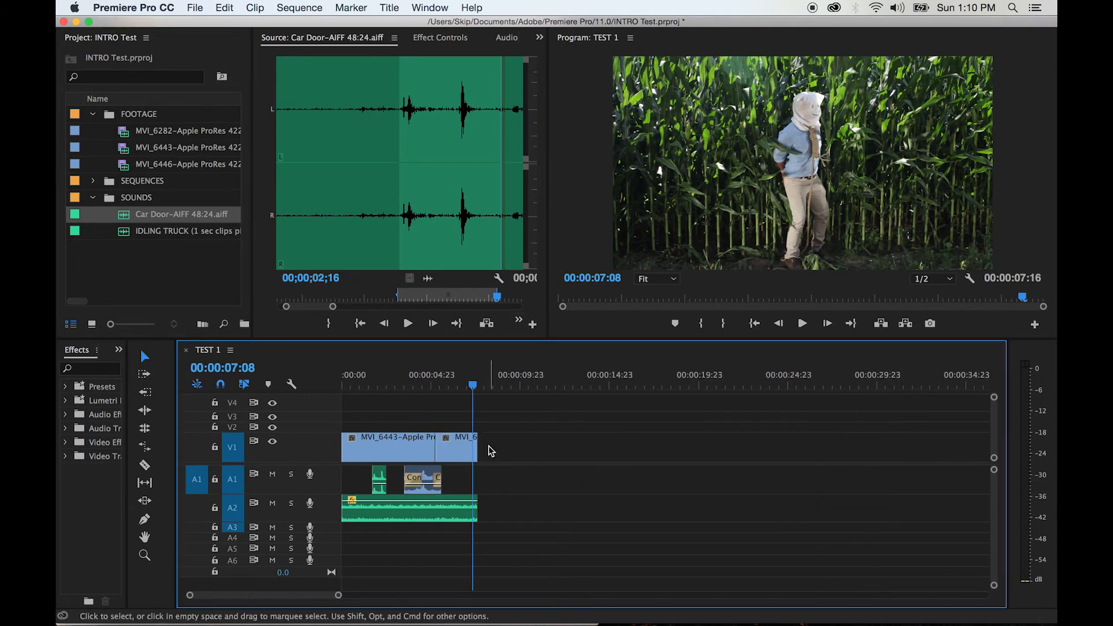
# Apply the default Cross Dissolve to the end of the MVI_6282 clip on V1 and play the fade-out
pyautogui.press('=')
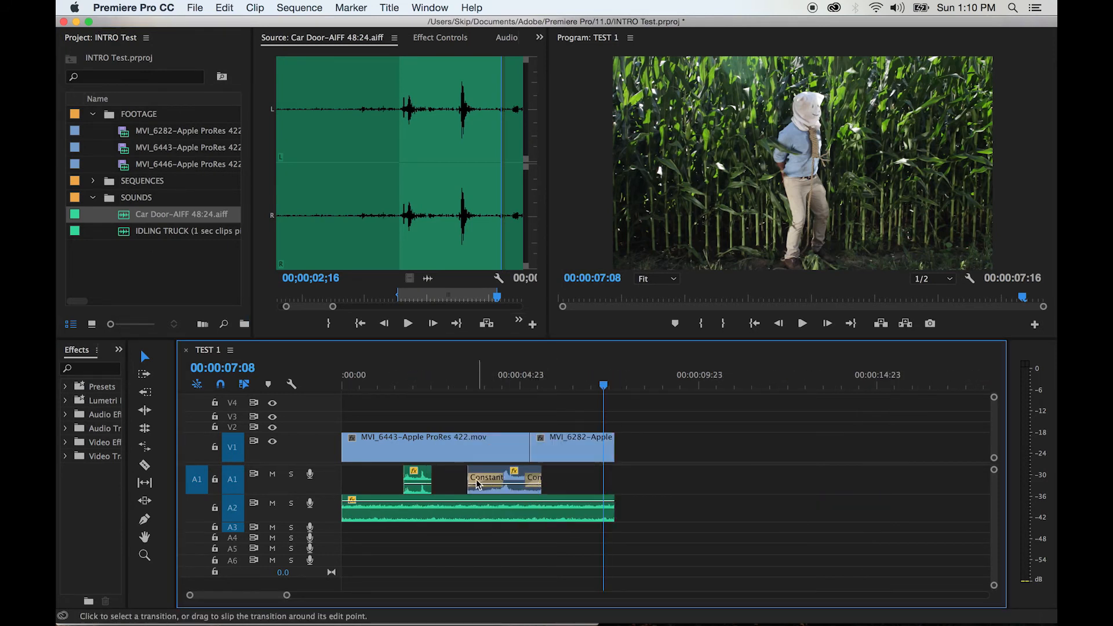
pyautogui.rightClick(612, 451)
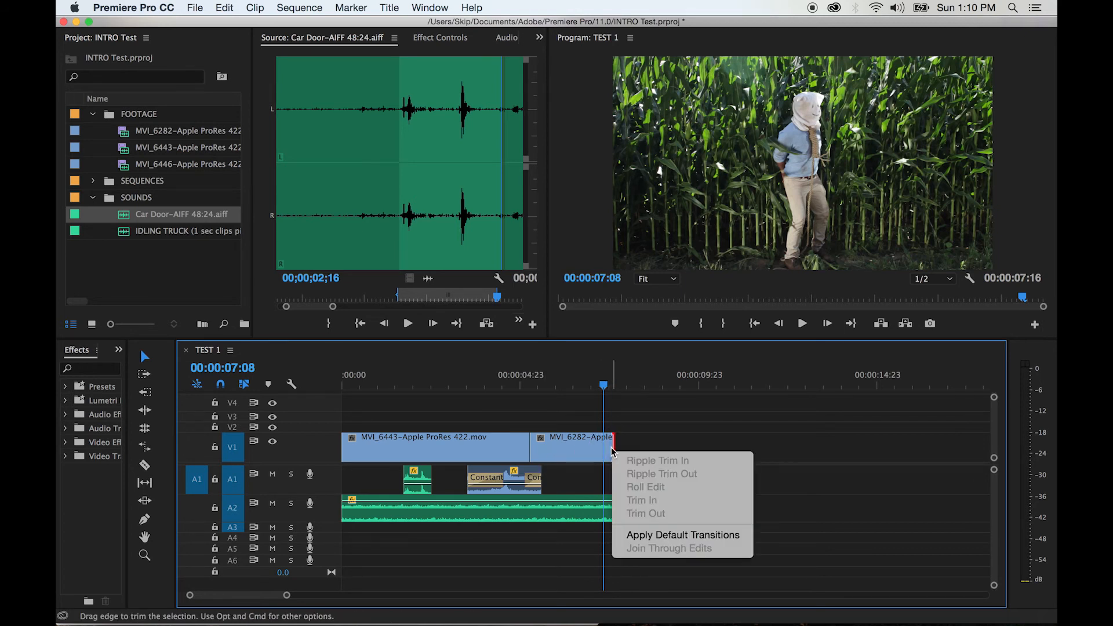
pyautogui.click(651, 535)
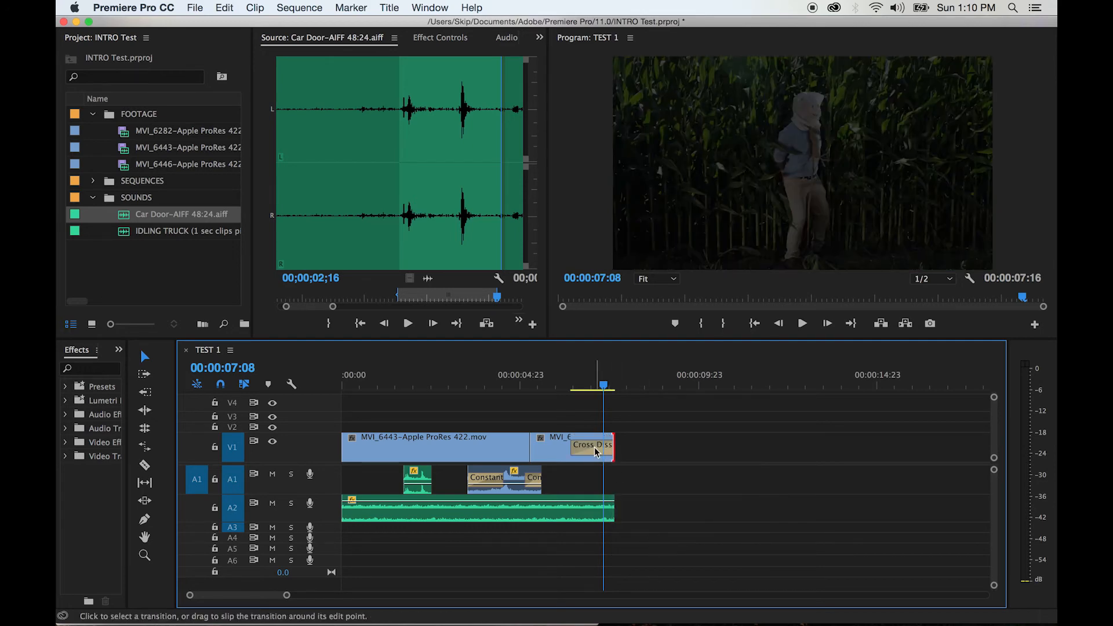
pyautogui.click(560, 389)
pyautogui.press('space')
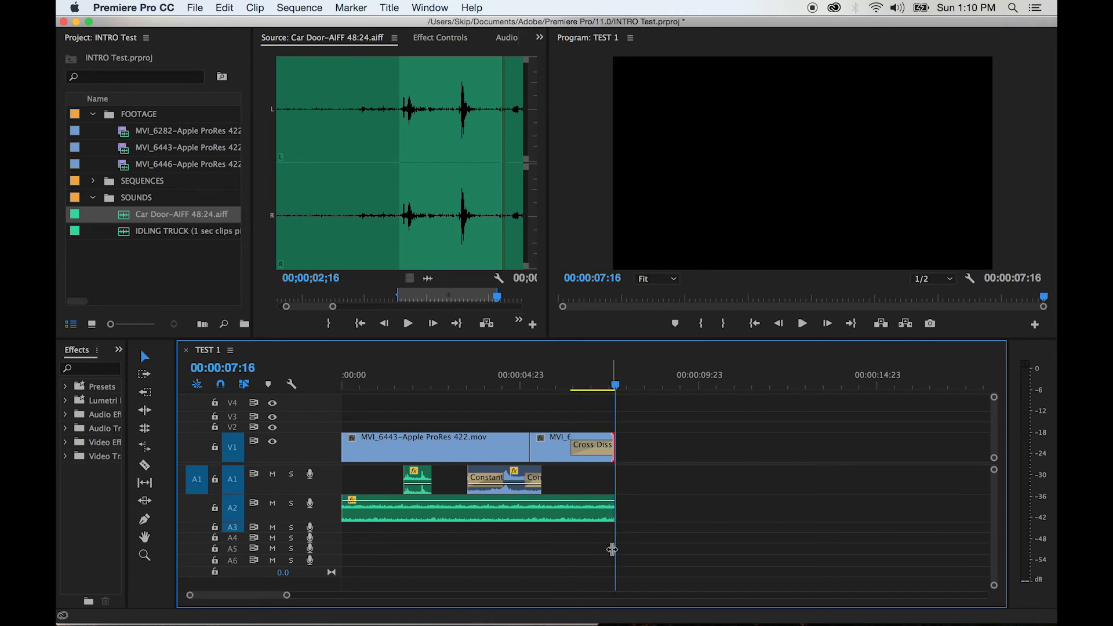
# Apply the default audio transition to the end of the A2 truck clip and play the ending to check the fade-out
pyautogui.click(613, 510)
pyautogui.rightClick(613, 512)
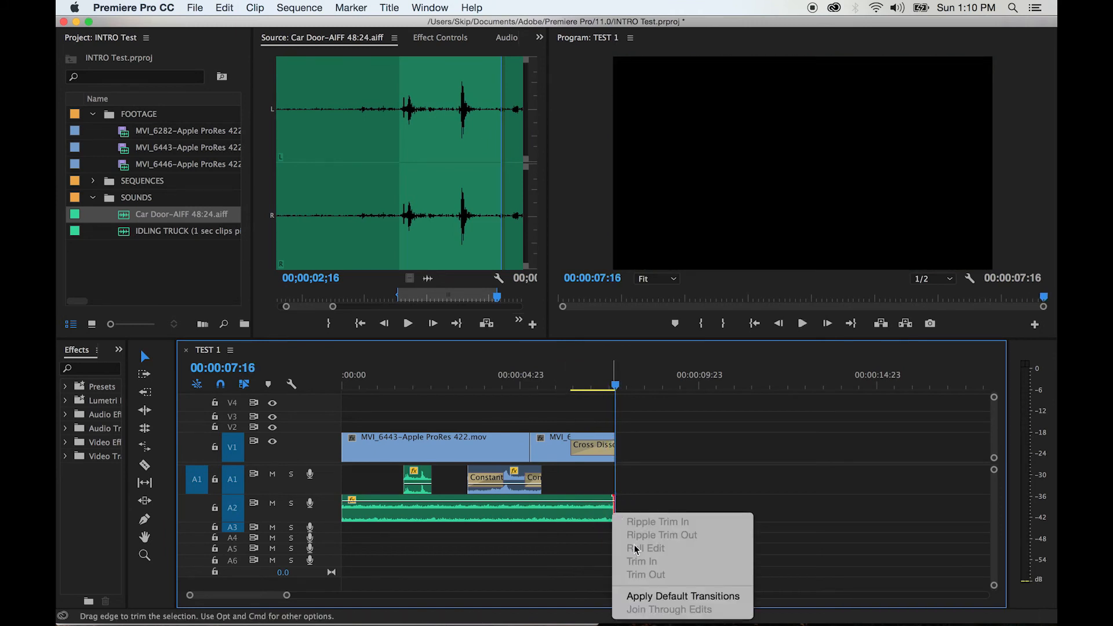
pyautogui.click(652, 605)
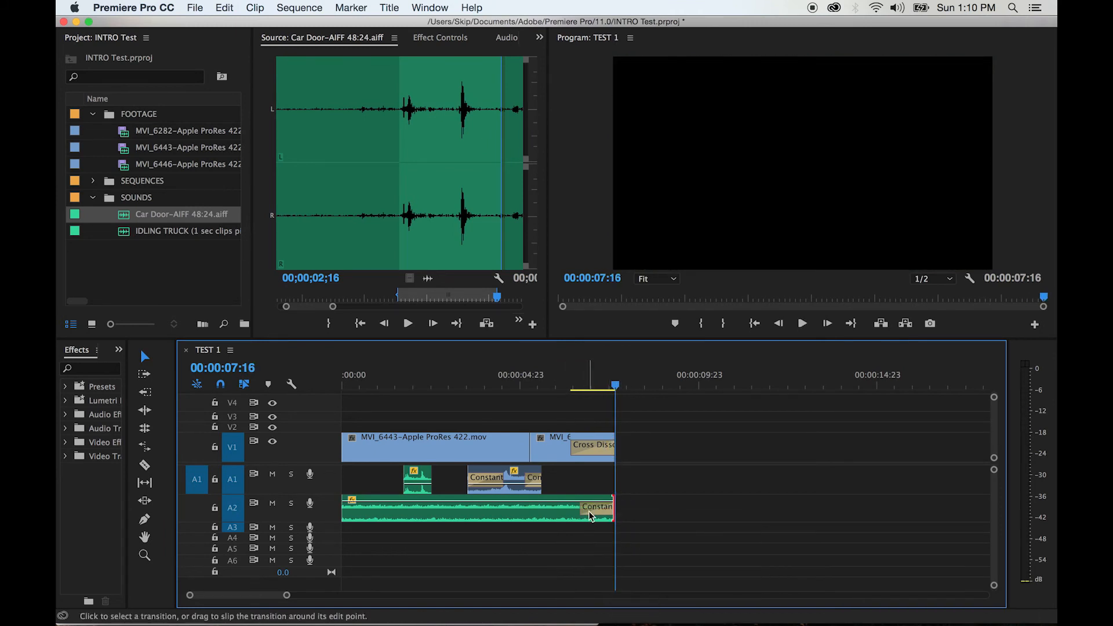
pyautogui.click(554, 386)
pyautogui.press('space')
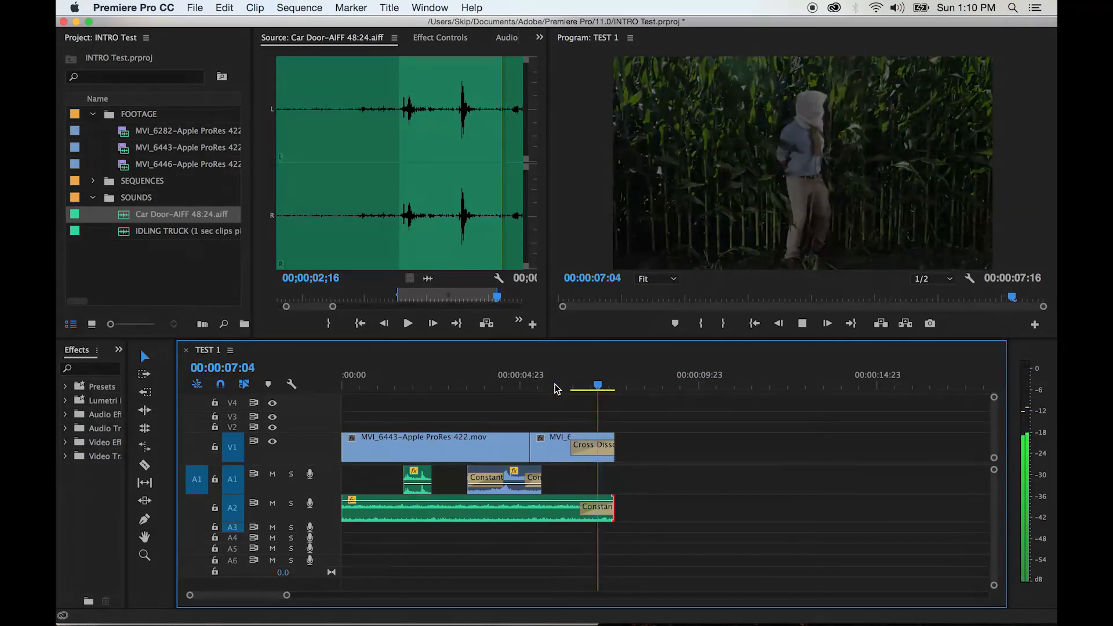
pyautogui.press('space')
# Set the duration of the Cross Dissolve at the end of V1 to 2 seconds and play the longer fade-out
pyautogui.click(585, 385)
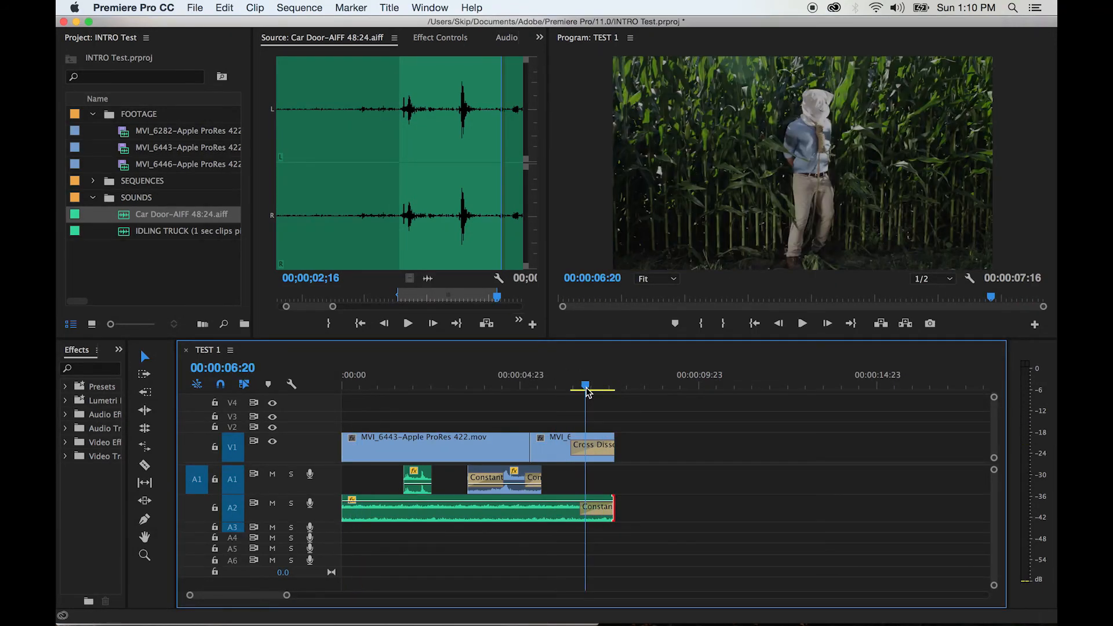
pyautogui.doubleClick(593, 450)
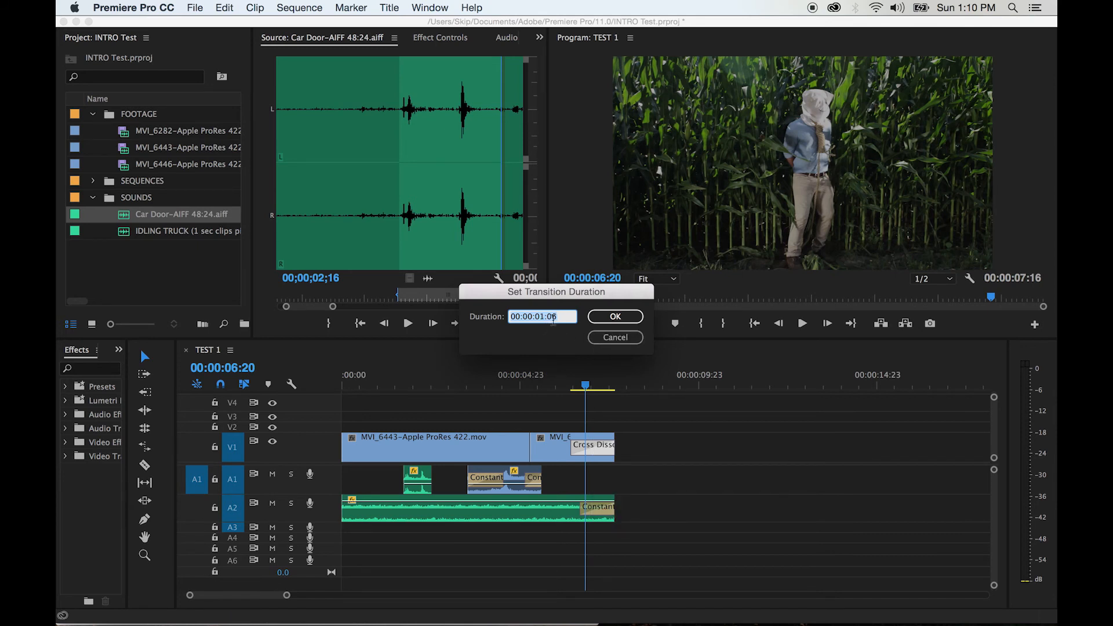
pyautogui.write('200')
pyautogui.click(631, 322)
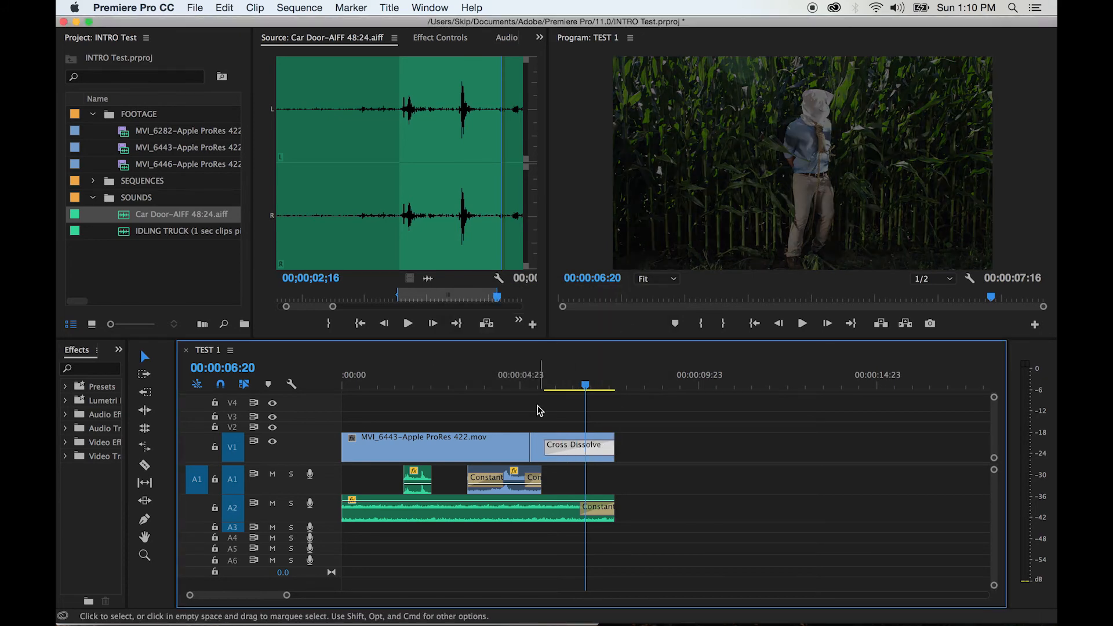
pyautogui.click(523, 385)
pyautogui.press('space')
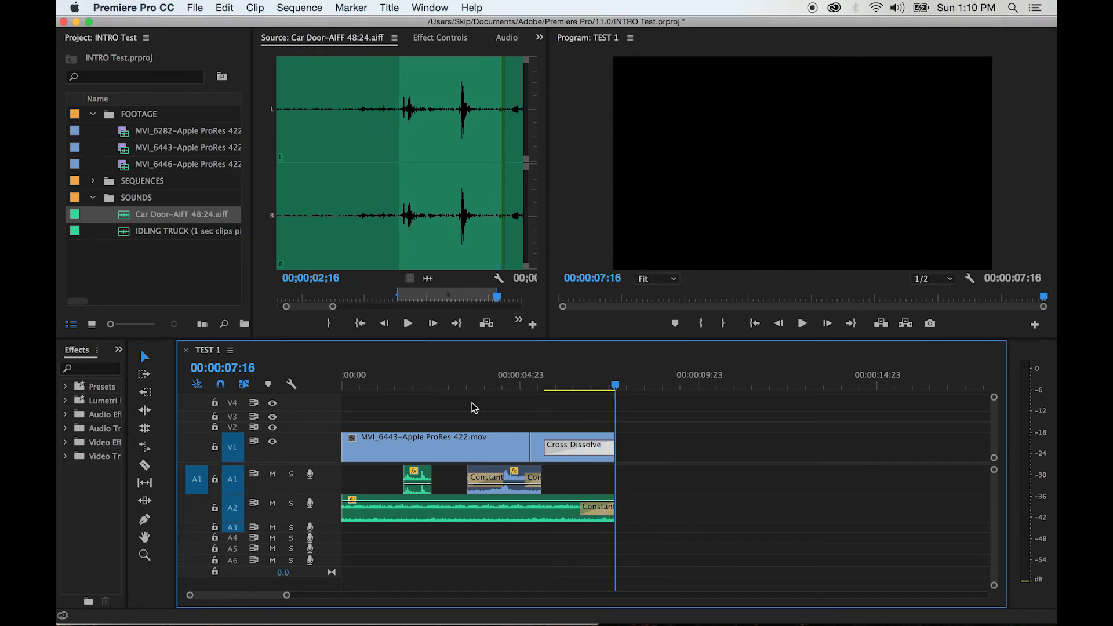
# Apply default transitions to the start of the MVI_6443 clip on V1 and the A2 clip, then play the sequence from the beginning
pyautogui.rightClick(350, 448)
pyautogui.click(380, 535)
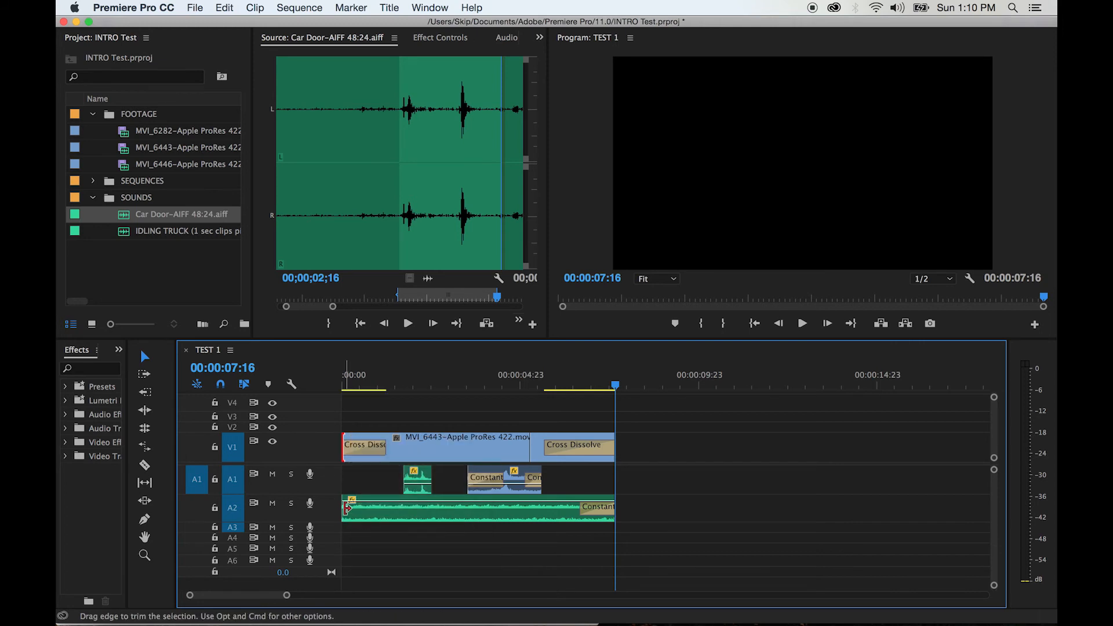
pyautogui.rightClick(346, 508)
pyautogui.click(383, 594)
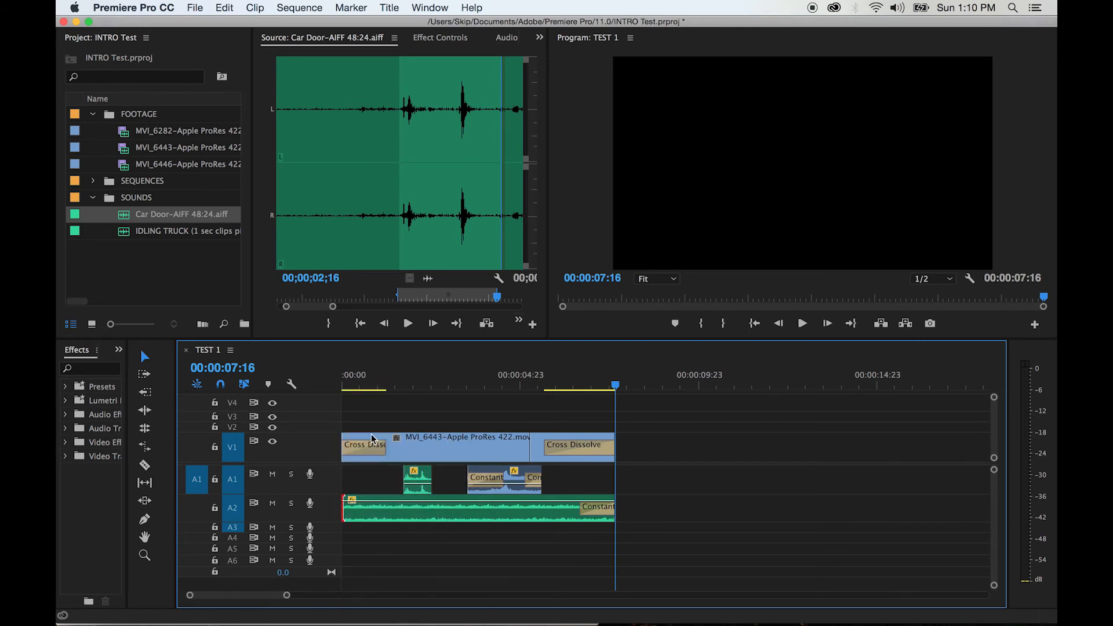
pyautogui.press('Home')
pyautogui.press('space')
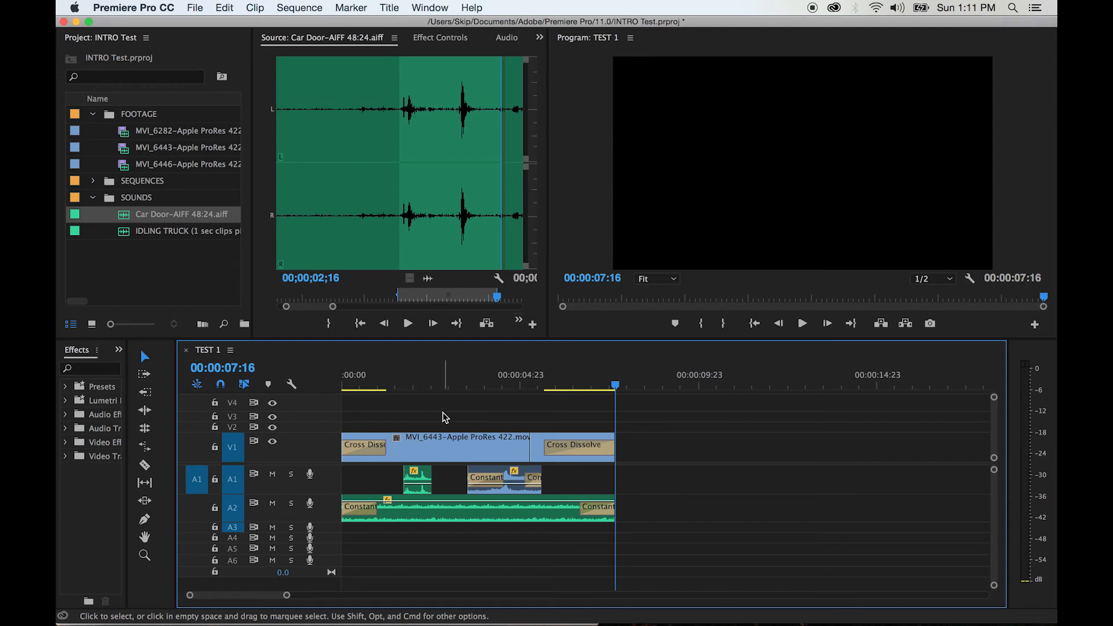
# Save the project and queue TEST 1 for export in Media Encoder as H.264 with the Match Source – High bitrate preset
pyautogui.press('cmd+s')
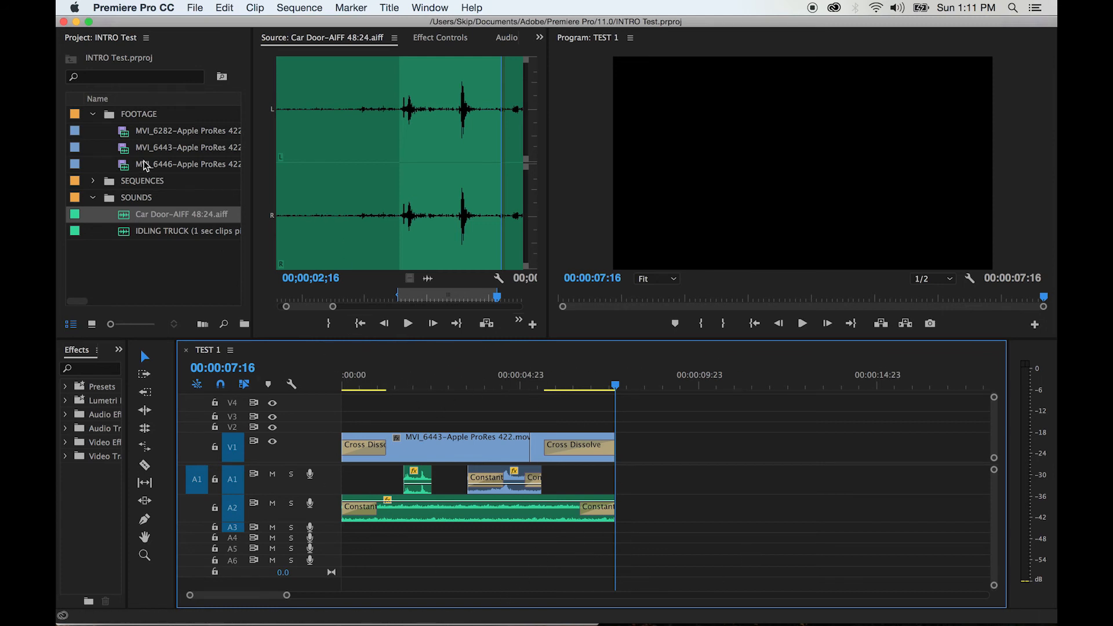
pyautogui.click(196, 7)
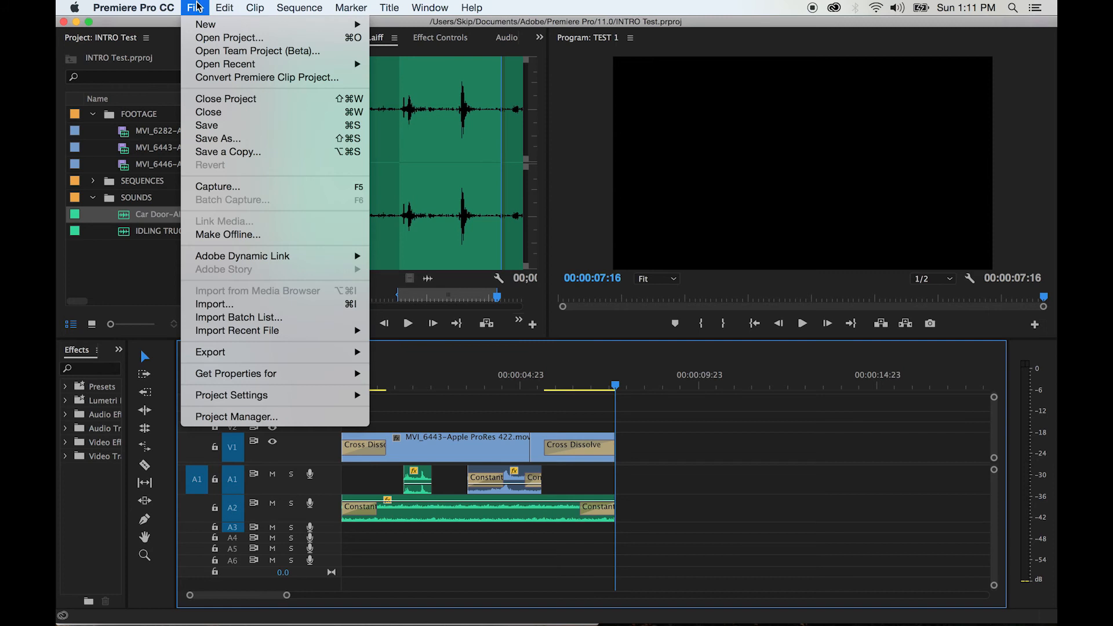
pyautogui.moveTo(246, 353)
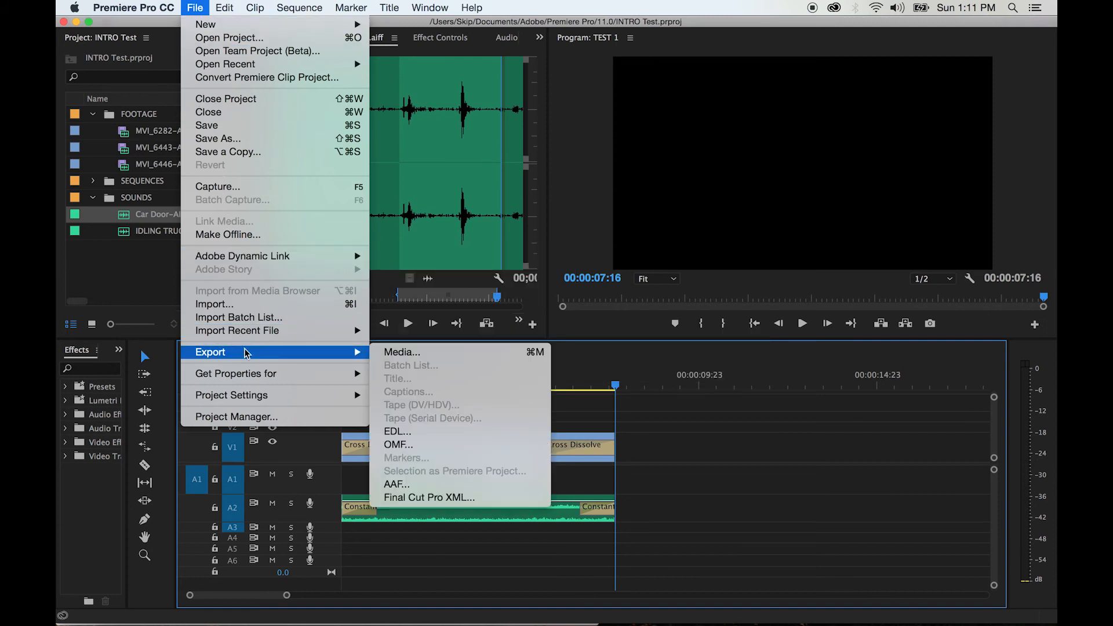
pyautogui.click(416, 355)
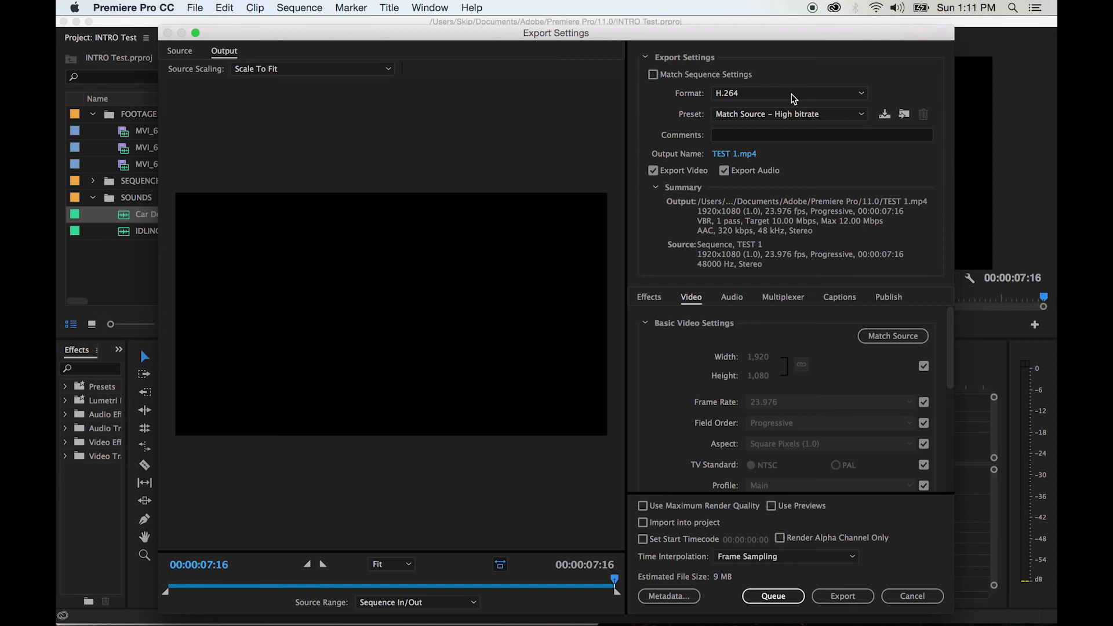
pyautogui.click(854, 97)
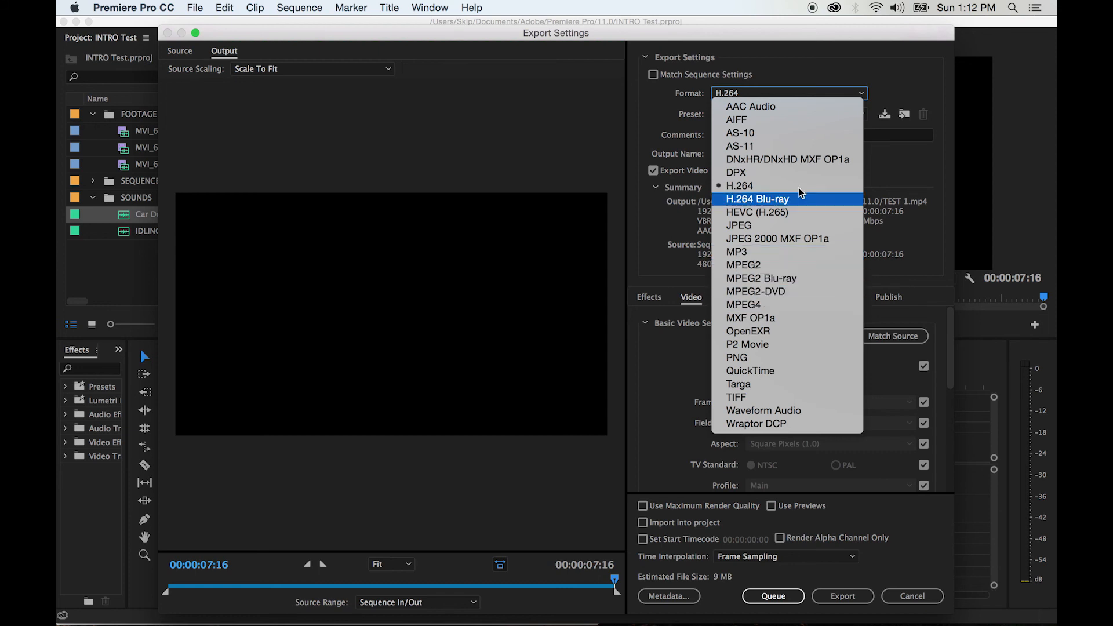
pyautogui.click(812, 80)
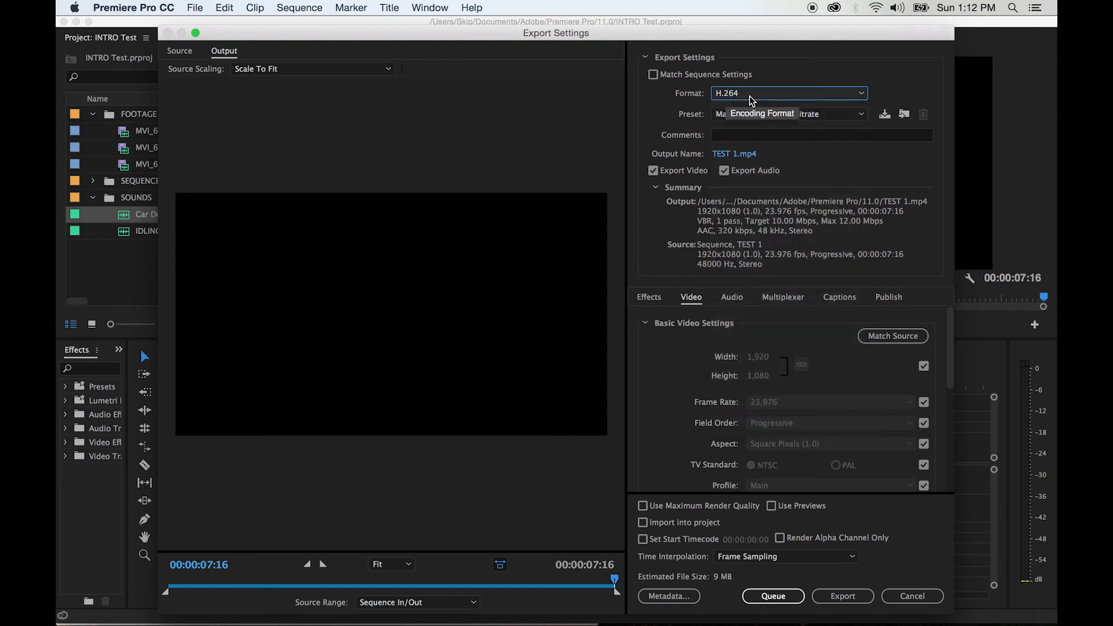
pyautogui.click(774, 597)
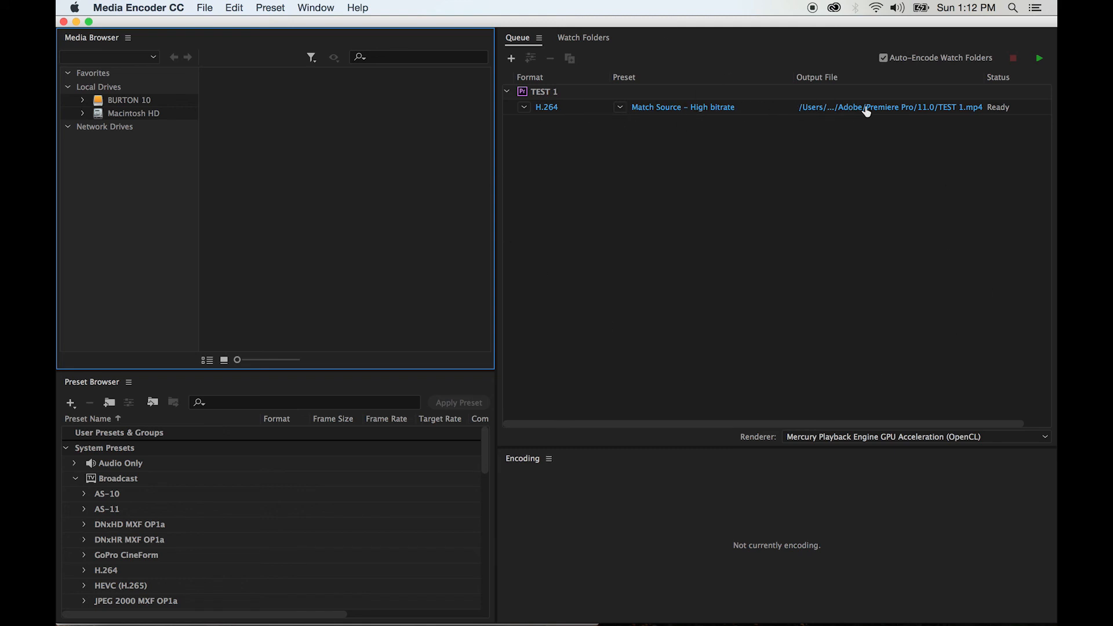
# Set the queued export's output file to TEST 2 on the Desktop and start encoding the queue
pyautogui.click(890, 106)
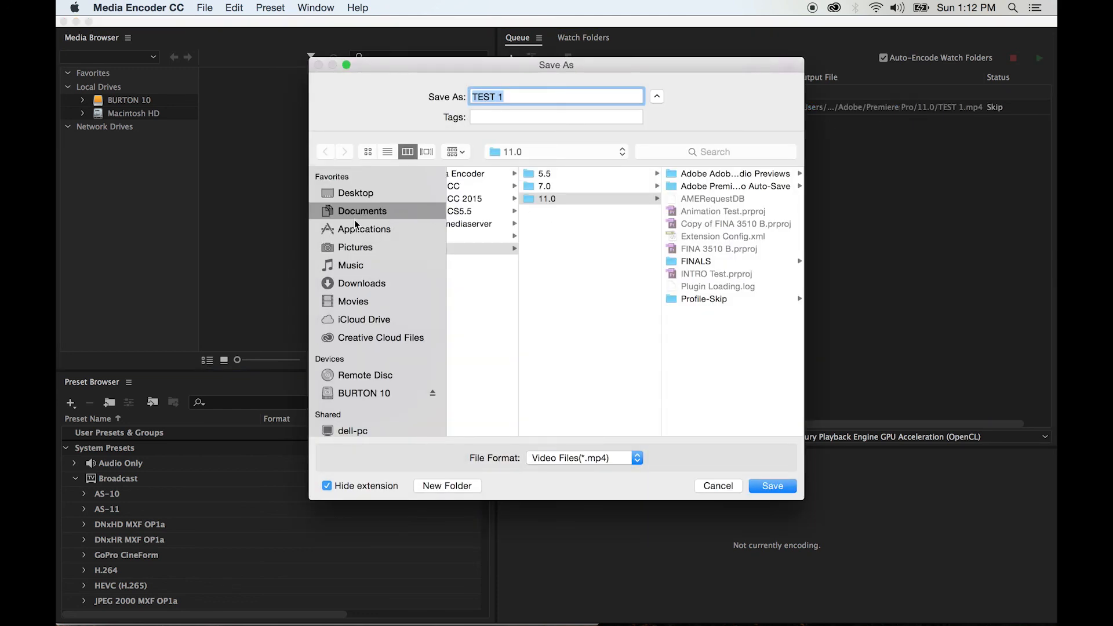
pyautogui.click(363, 197)
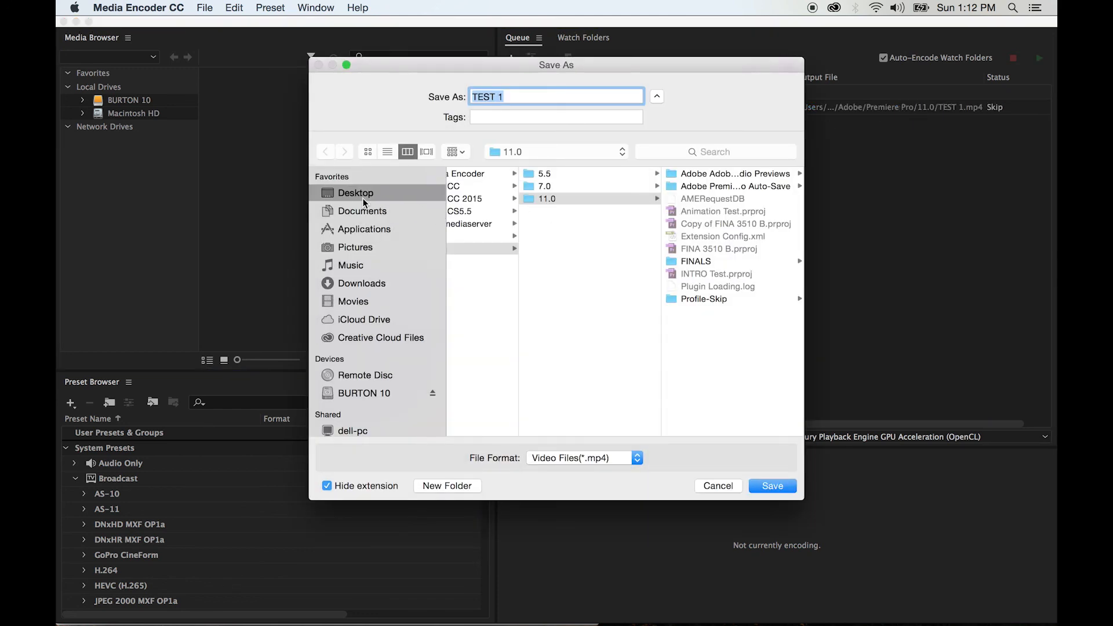
pyautogui.click(510, 96)
pyautogui.press('BackSpace')
pyautogui.write('2')
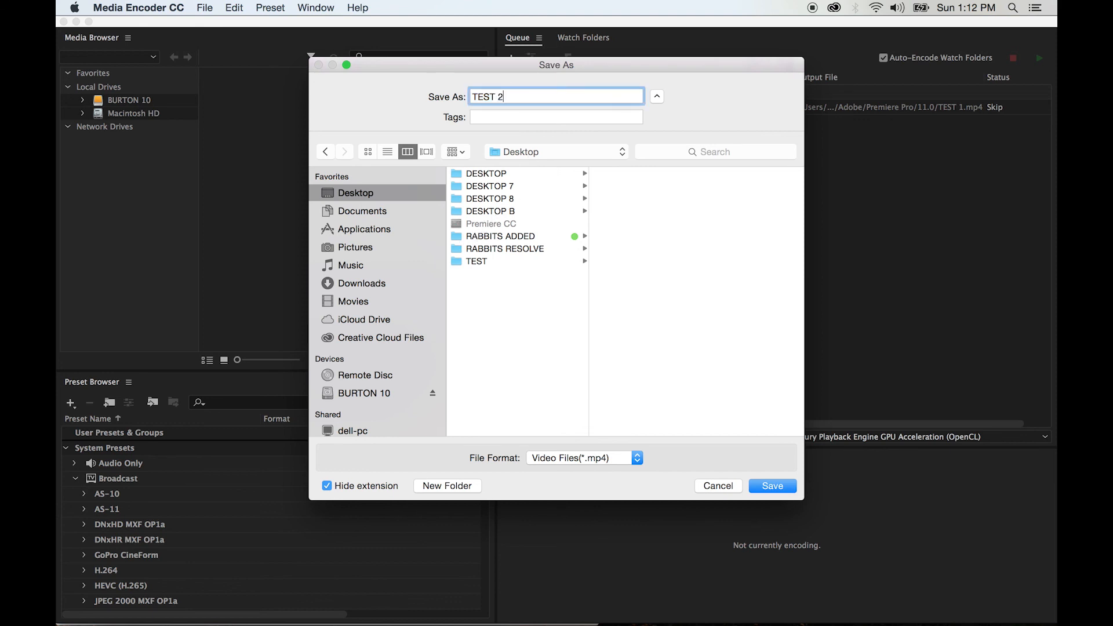
pyautogui.click(767, 490)
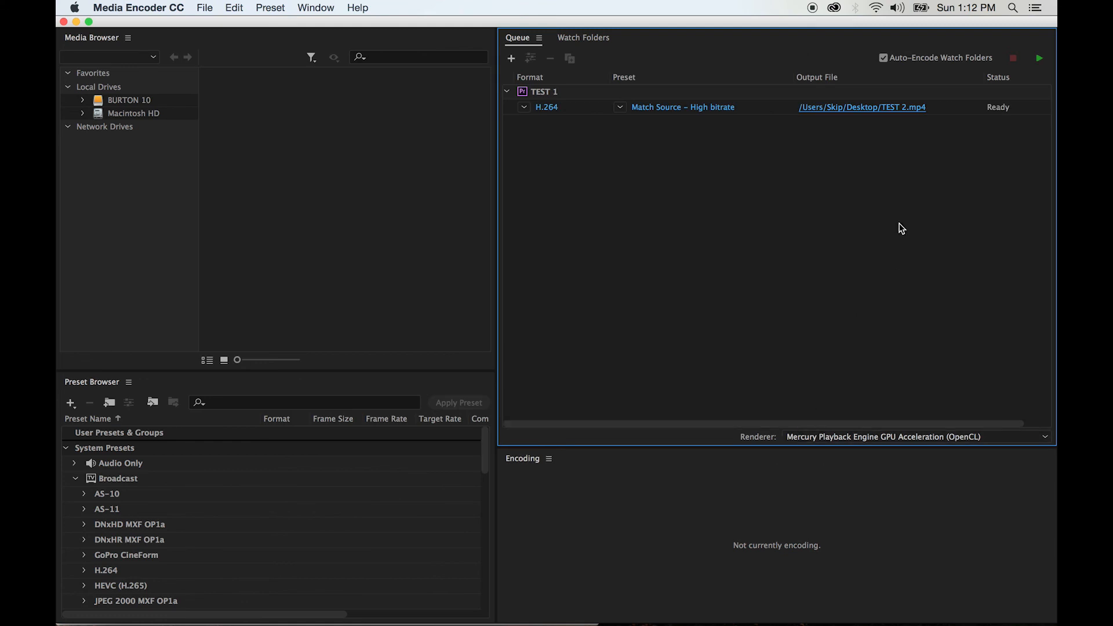
pyautogui.click(1039, 60)
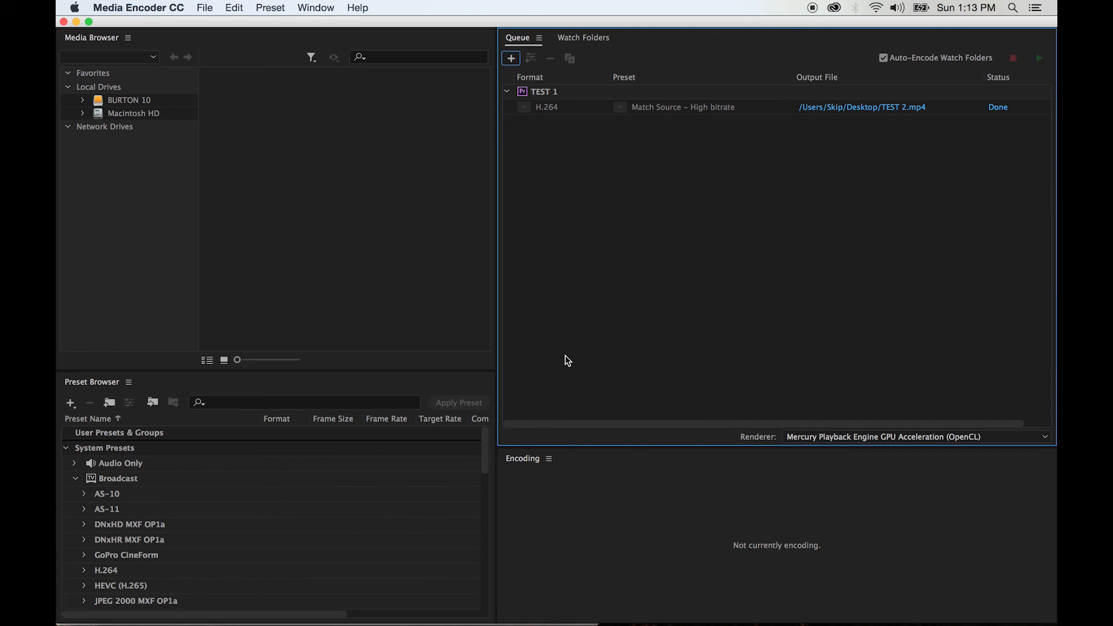
# Switch to Finder and preview the exported TEST 2.mp4 in the Desktop folder
pyautogui.press('super+Tab')
pyautogui.press('super+Tab')
pyautogui.press('super+Tab')
pyautogui.press('super+Tab')
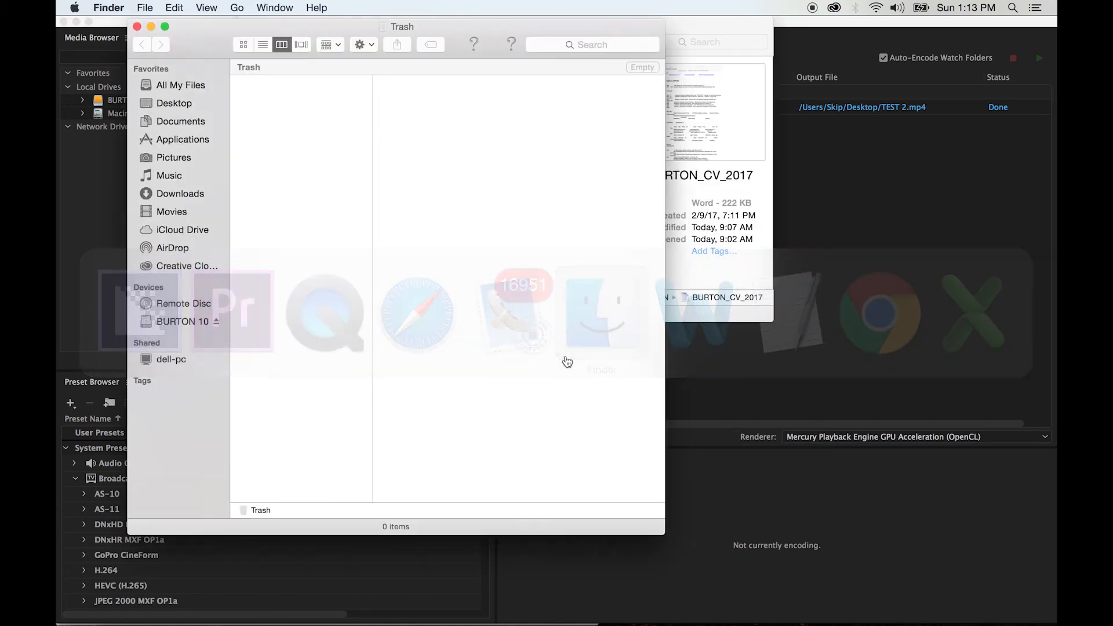
pyautogui.click(191, 104)
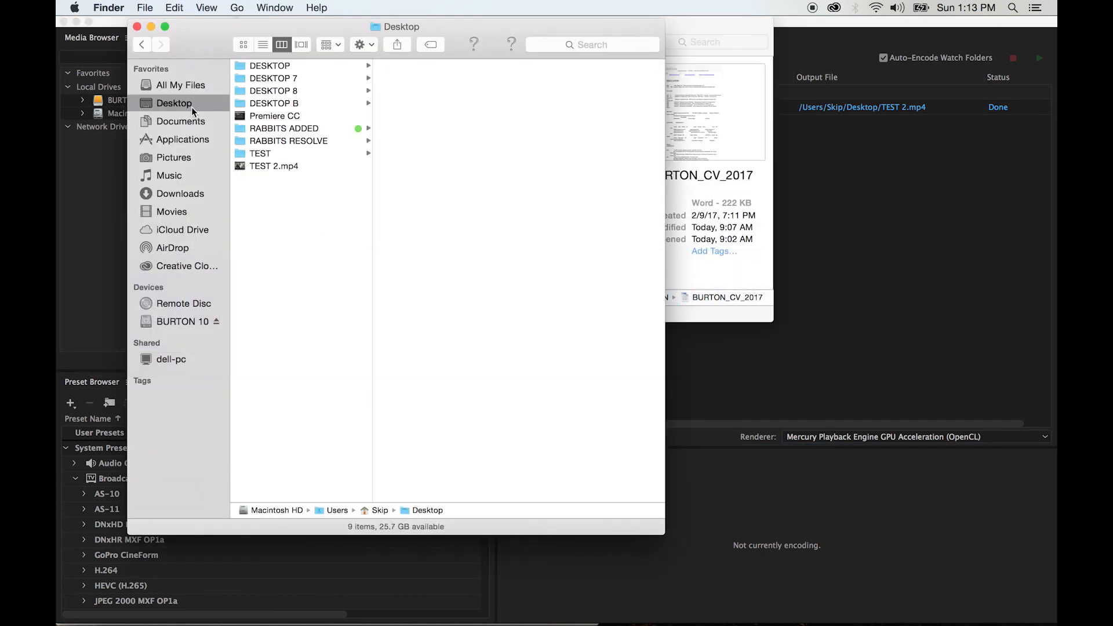
pyautogui.click(261, 168)
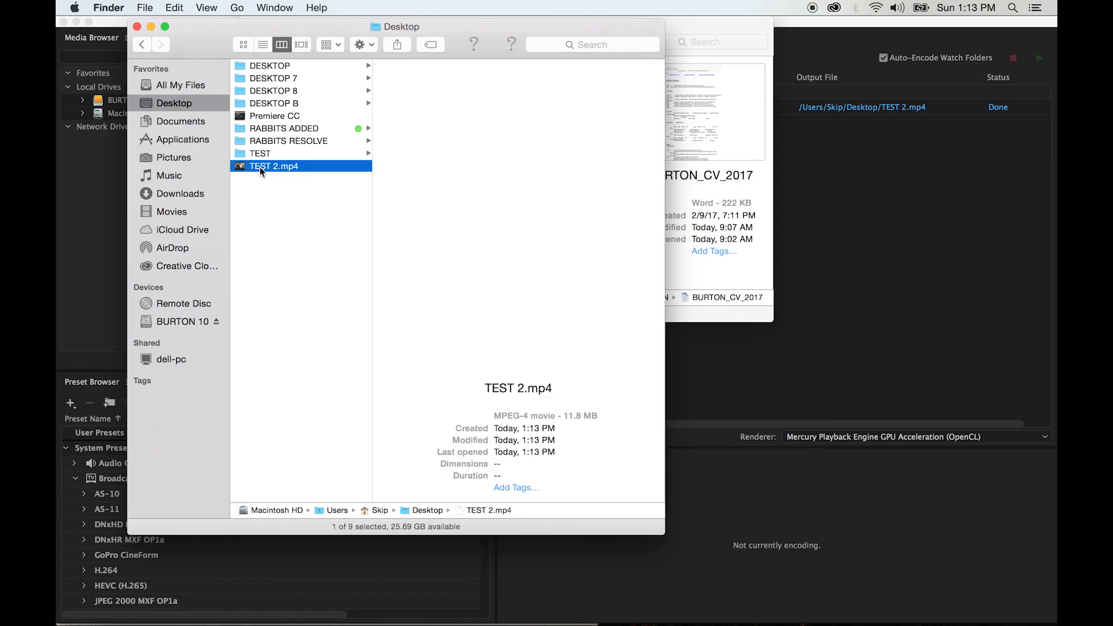
pyautogui.press('space')
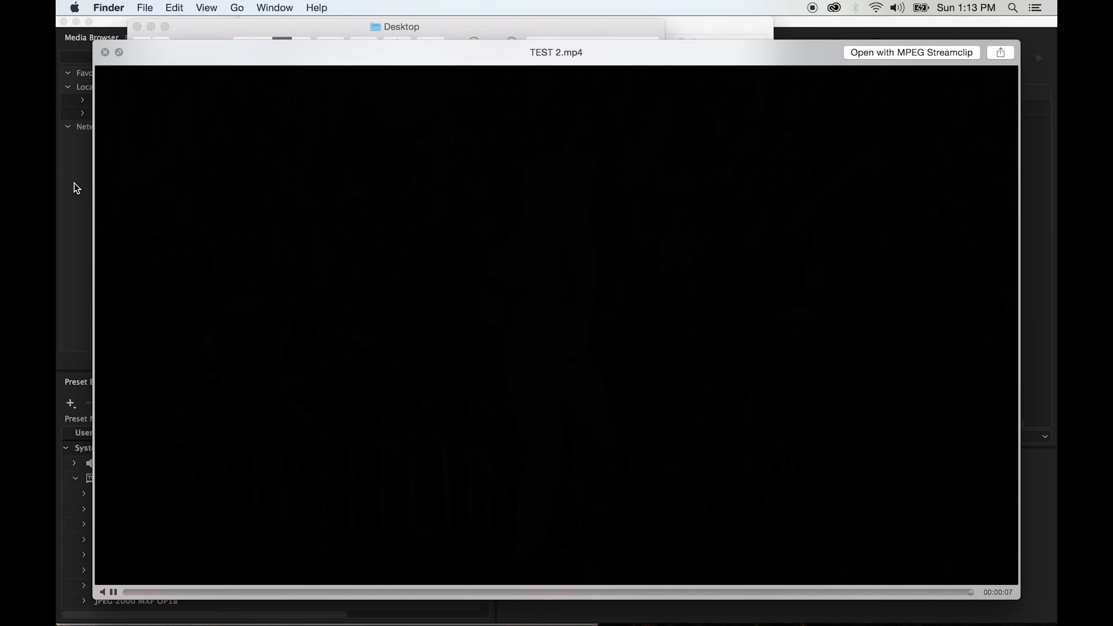
pyautogui.press('space')
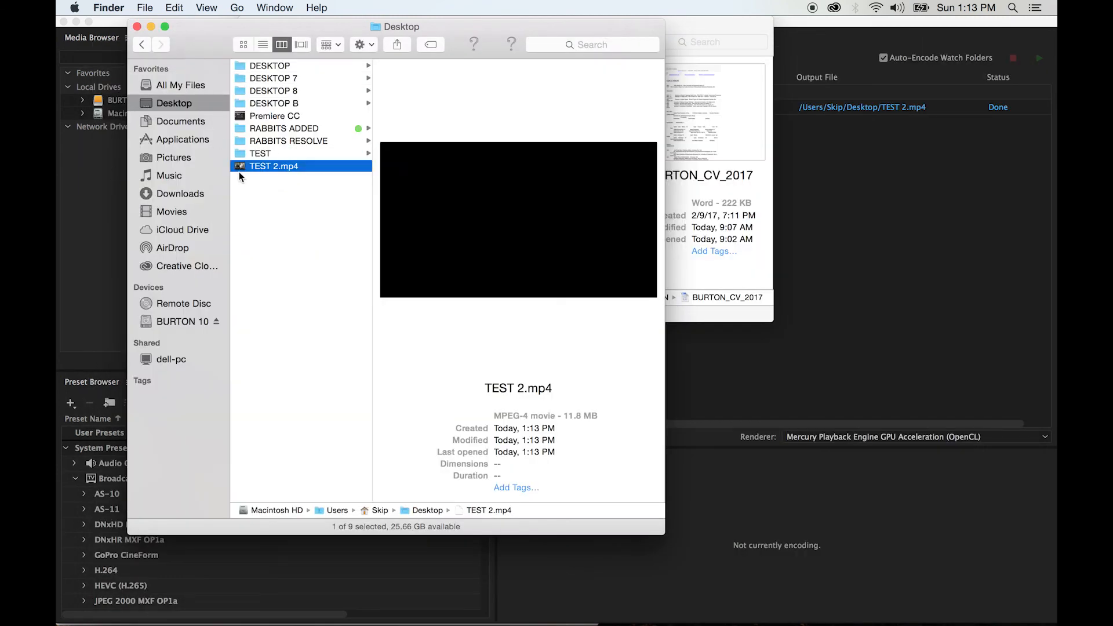